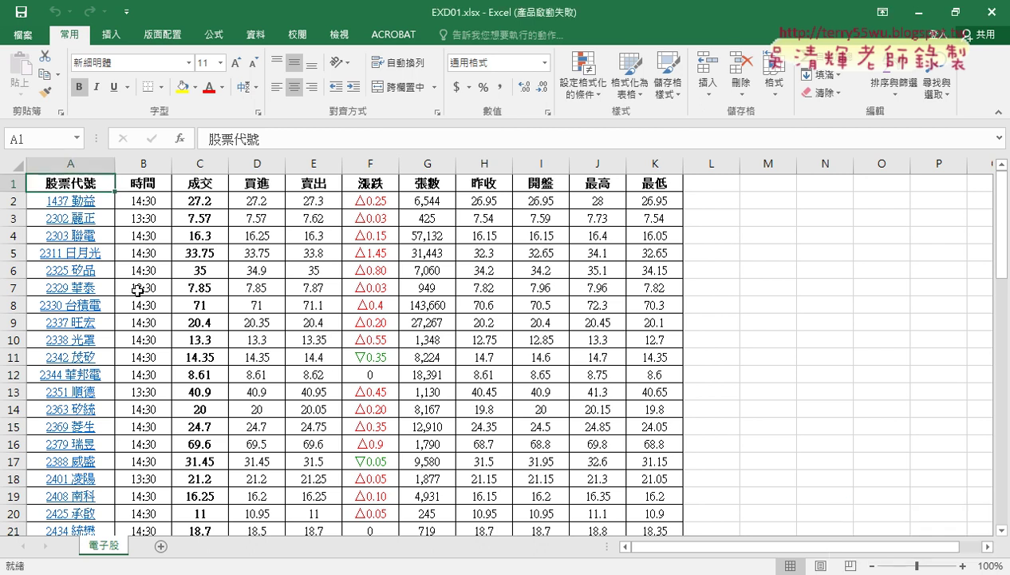
Select column A and check that its data runs from A1 down to row 65
click(64, 164)
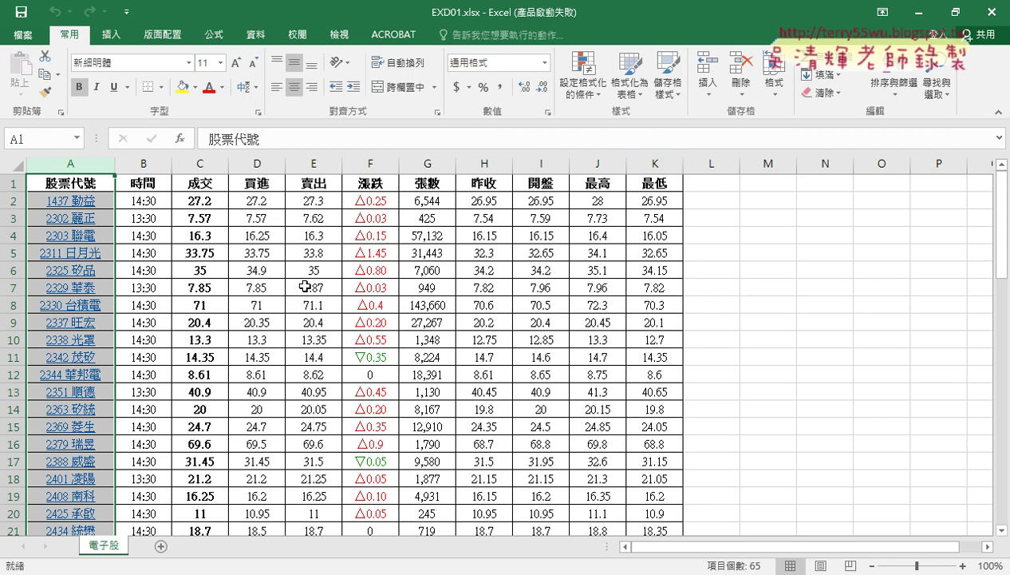
scroll(263, 319, down, 4)
scroll(243, 320, up, 4)
click(103, 182)
key(ctrl+Down)
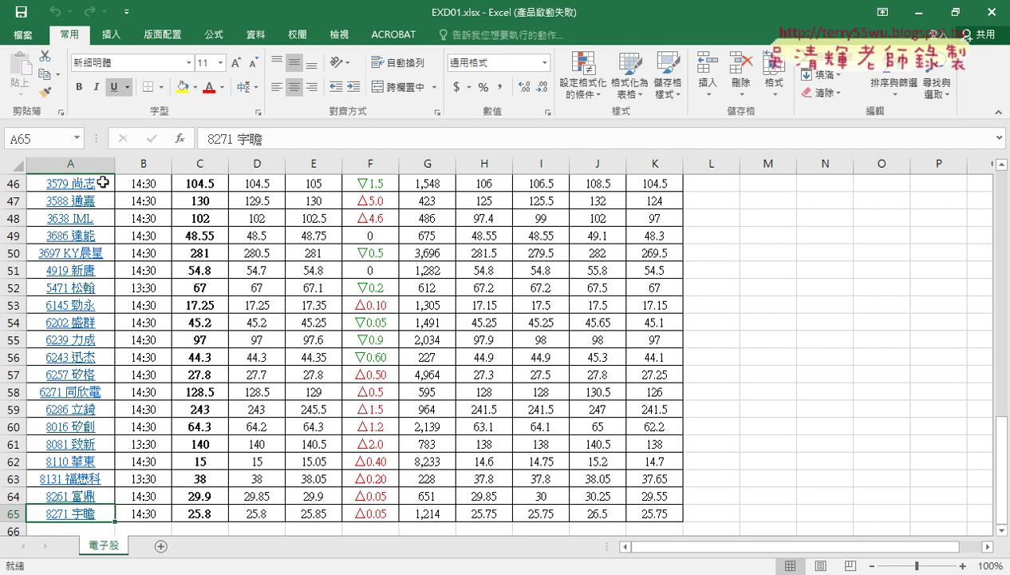
key(ctrl+Up)
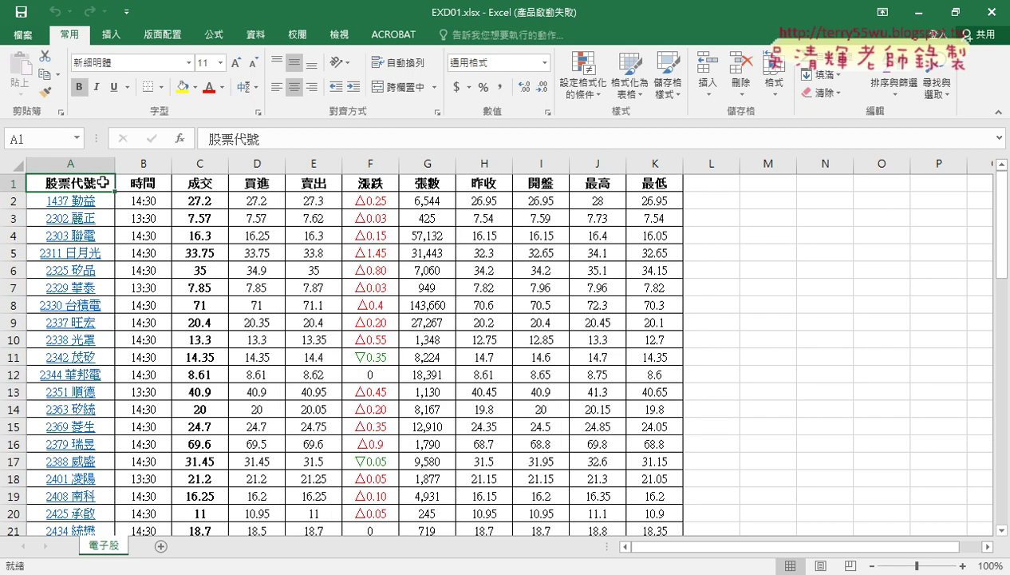
Inspect the 時間 and 成交 headers and the 買進, 賣出, 漲跌, 昨收, 開盤 columns
click(140, 182)
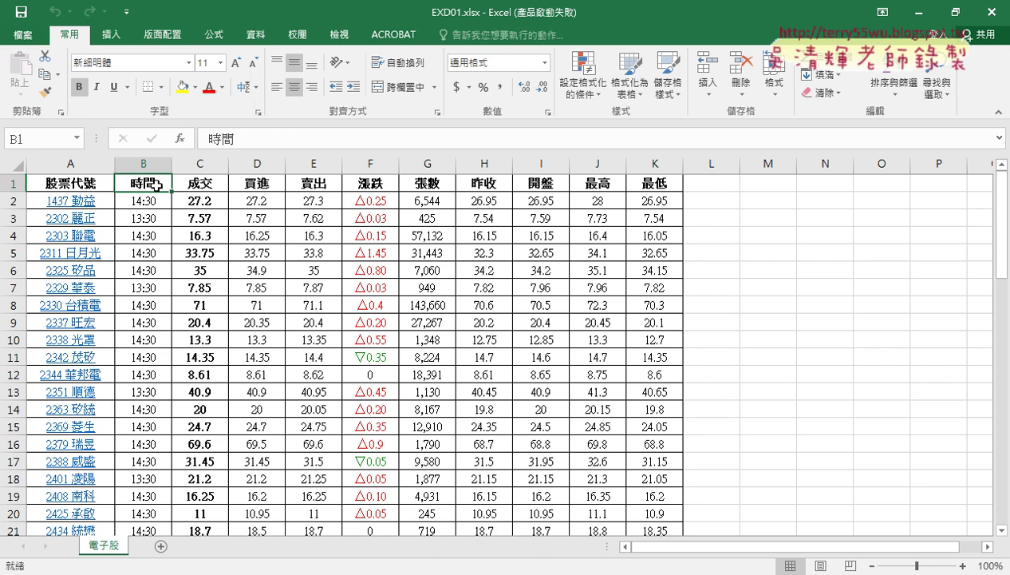
click(195, 186)
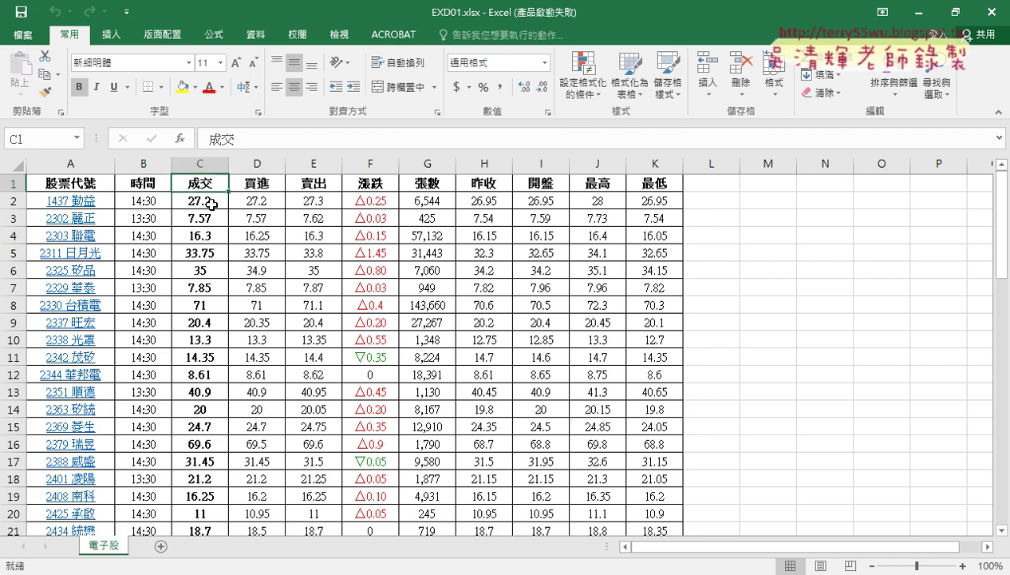
click(263, 163)
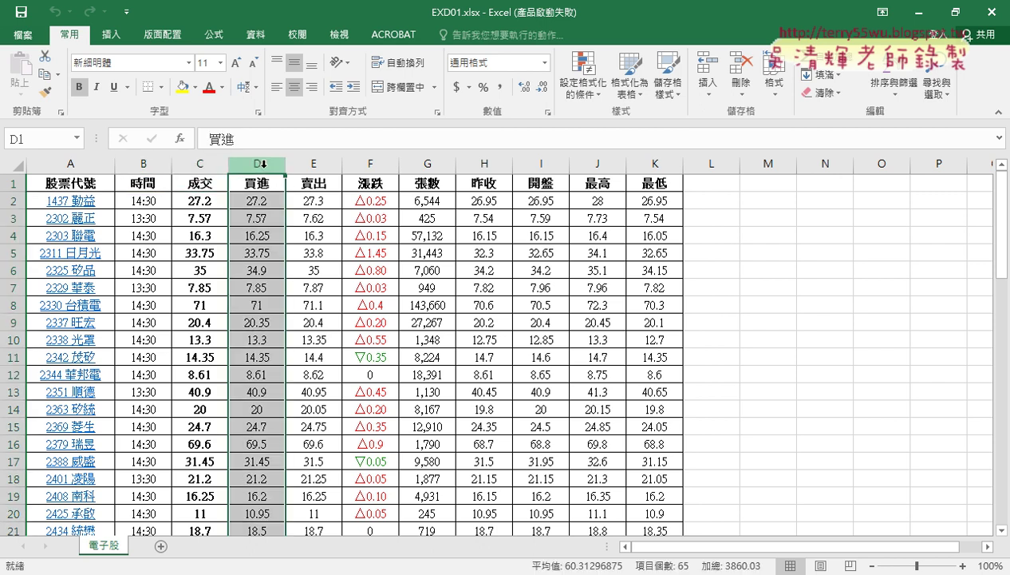
click(321, 163)
click(358, 165)
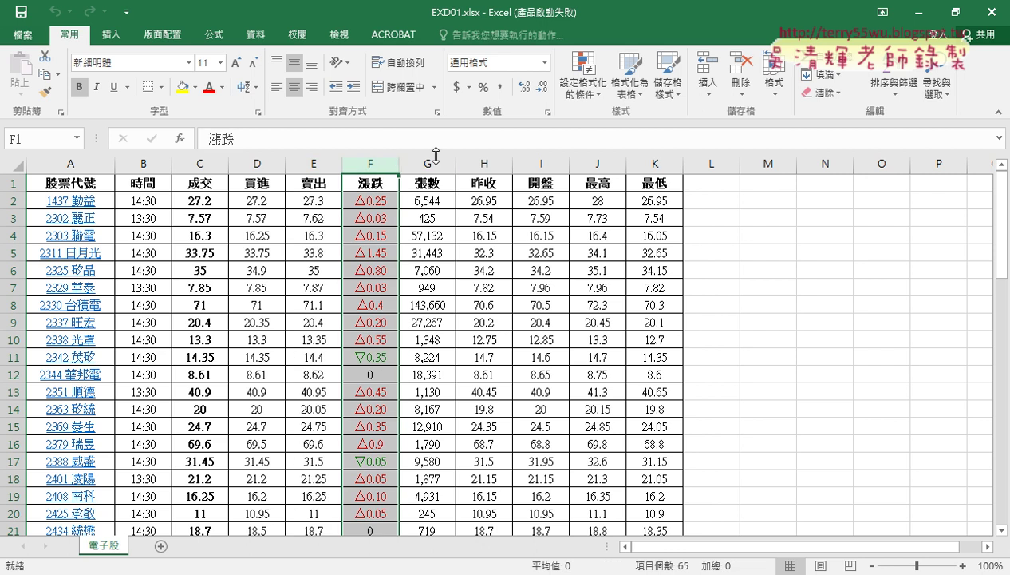
click(494, 167)
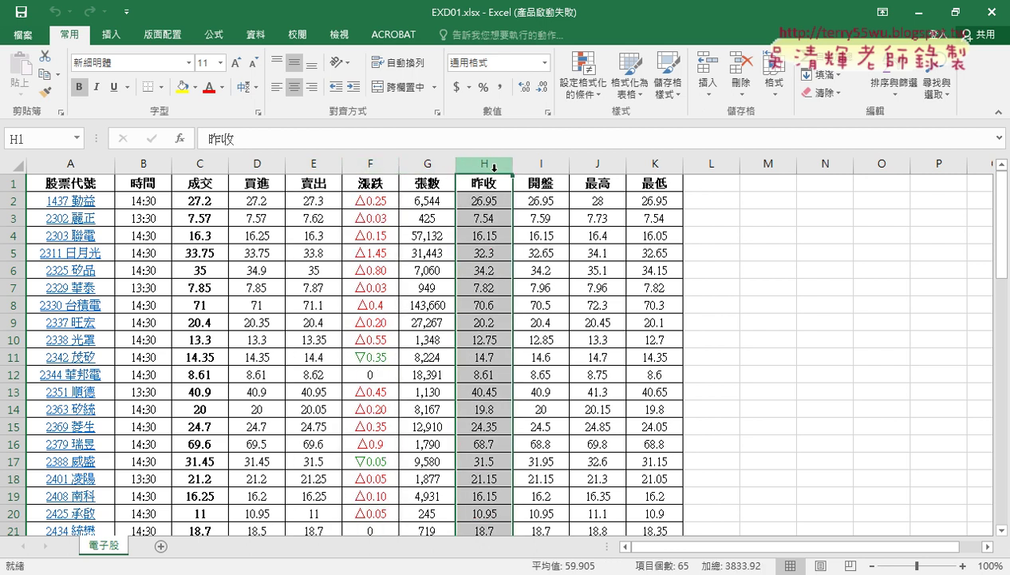
click(529, 163)
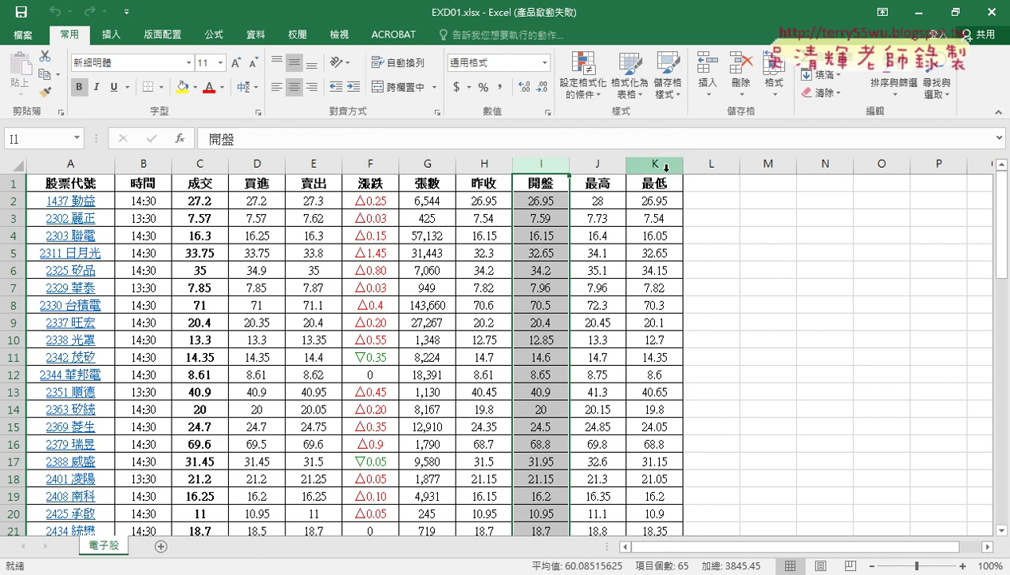
Select columns A through K, then switch to the exam instructions PDF
drag(654, 165, 407, 166)
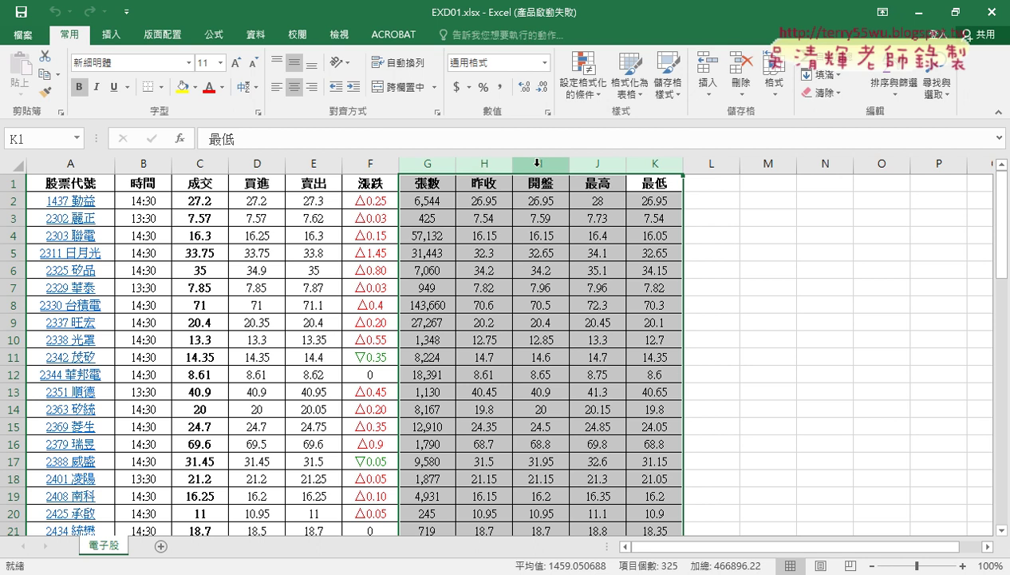
drag(652, 163, 56, 165)
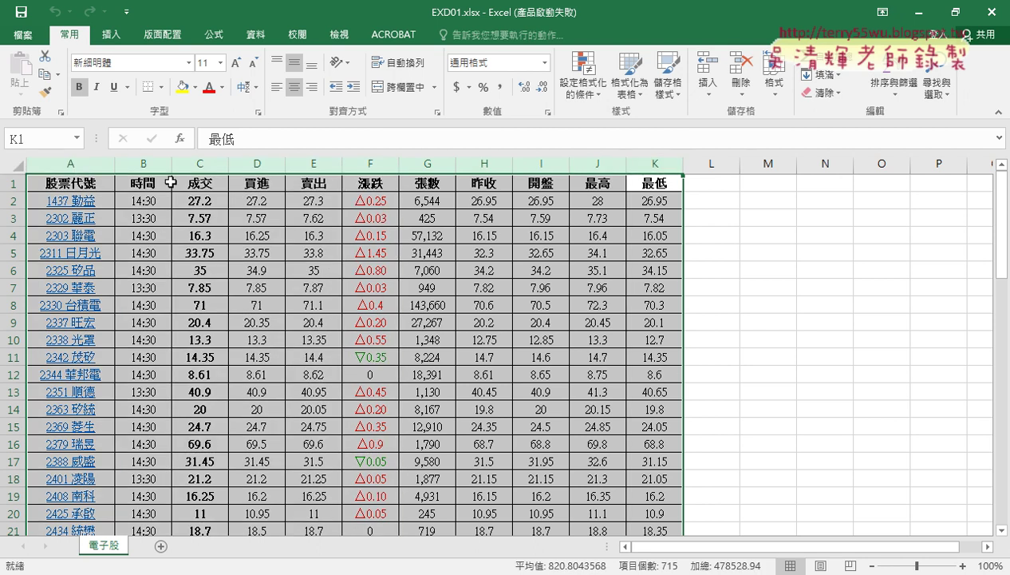
key(alt+Tab)
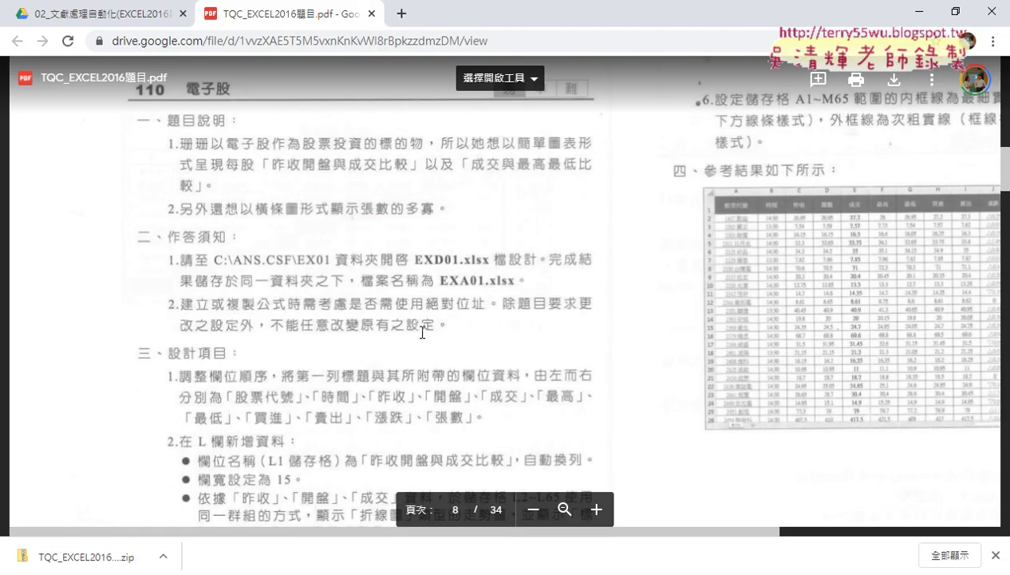
Scroll through the 電子股 design items and across to the 參考結果 reference table
scroll(422, 332, up, 1)
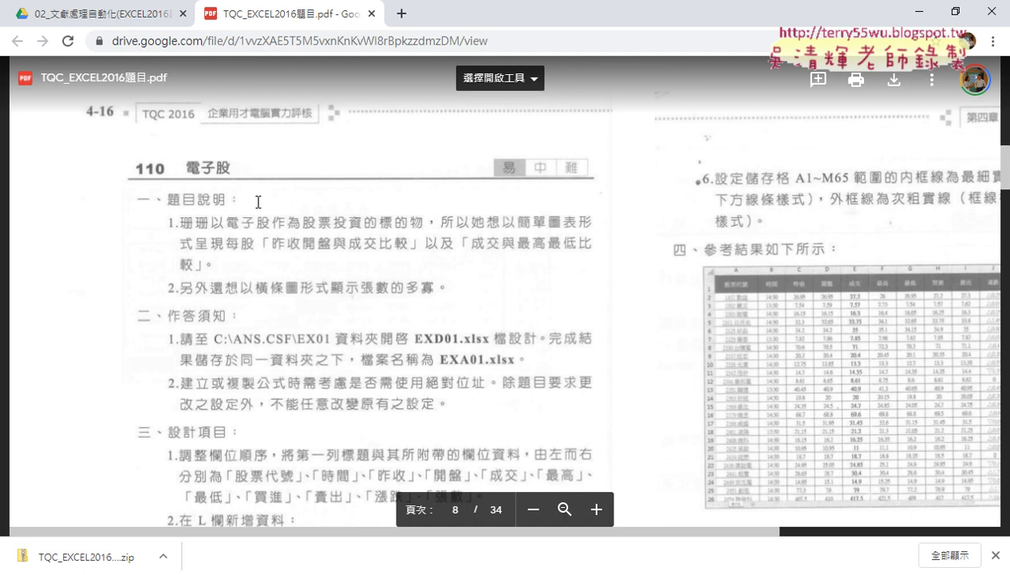
scroll(284, 245, down, 1)
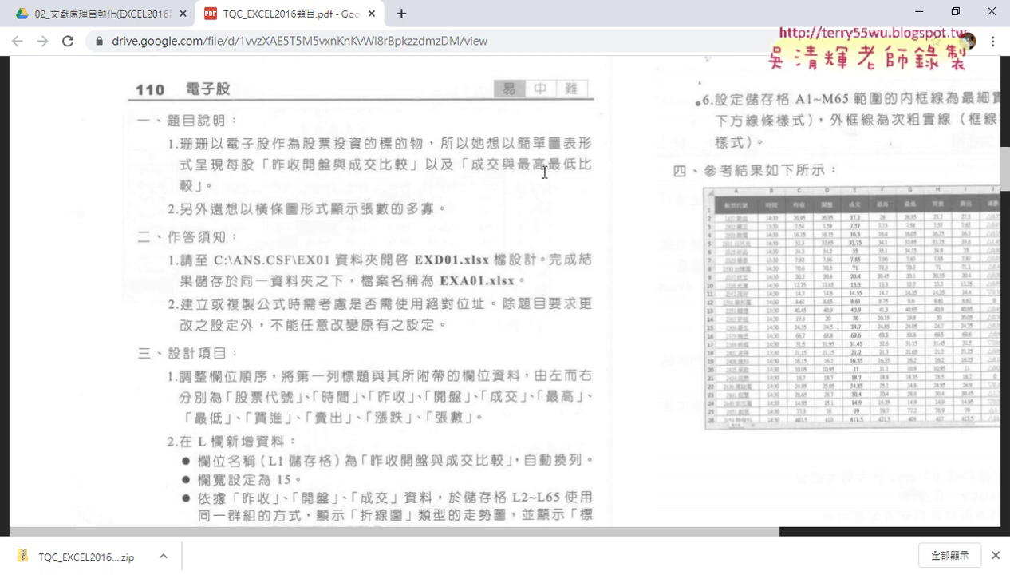
scroll(231, 176, down, 2)
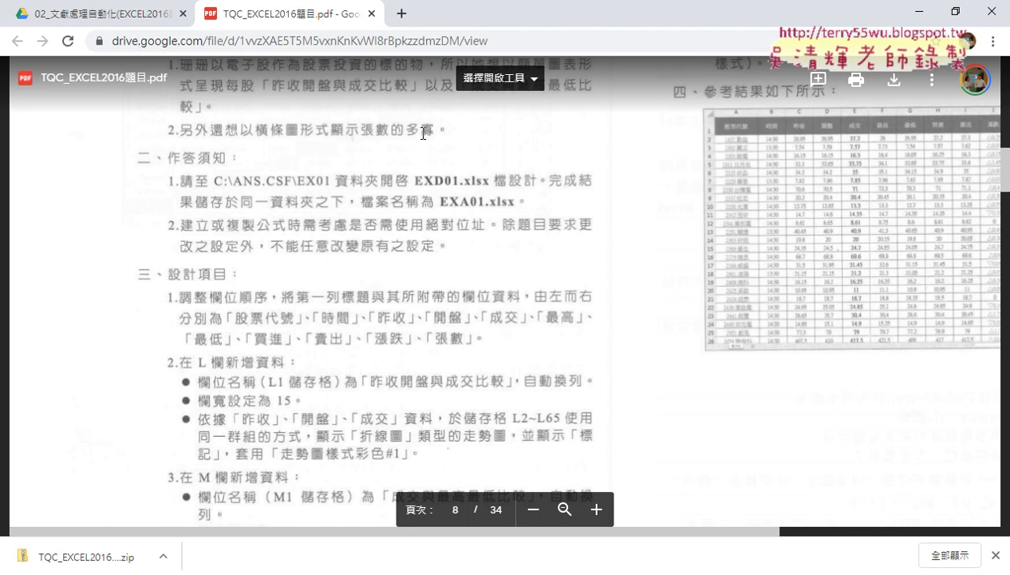
scroll(442, 167, down, 4)
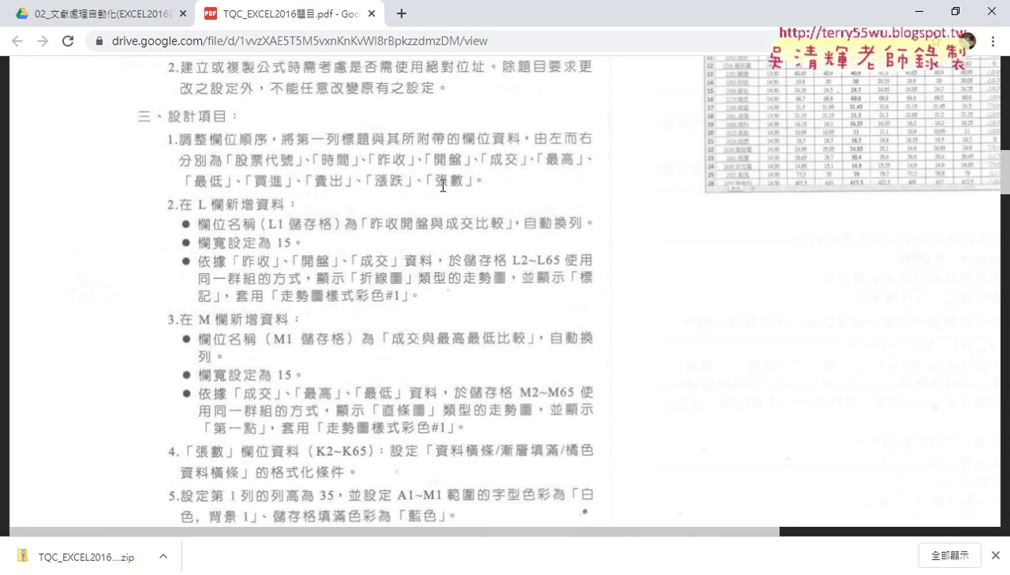
scroll(782, 407, right, 3)
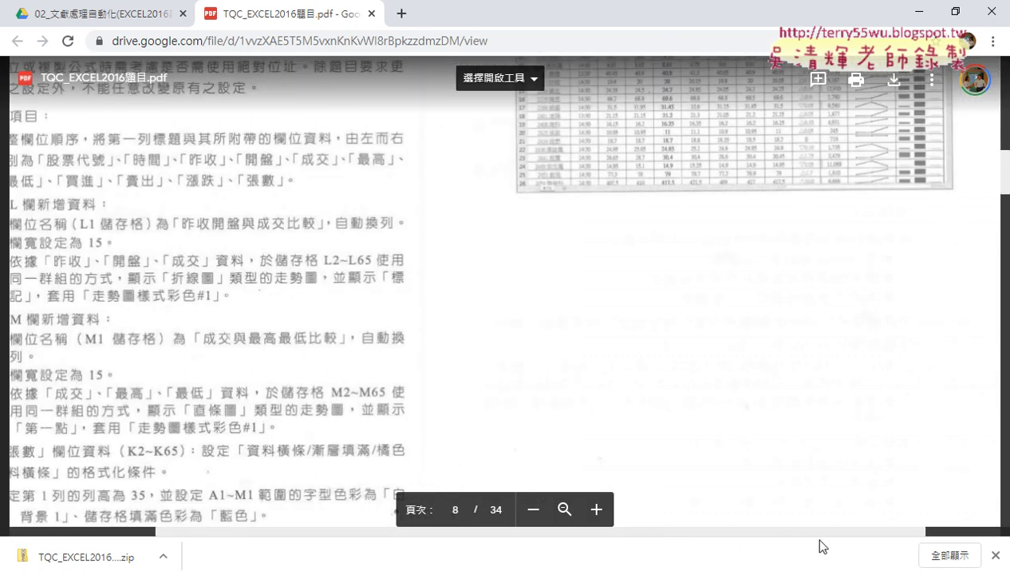
scroll(782, 406, up, 5)
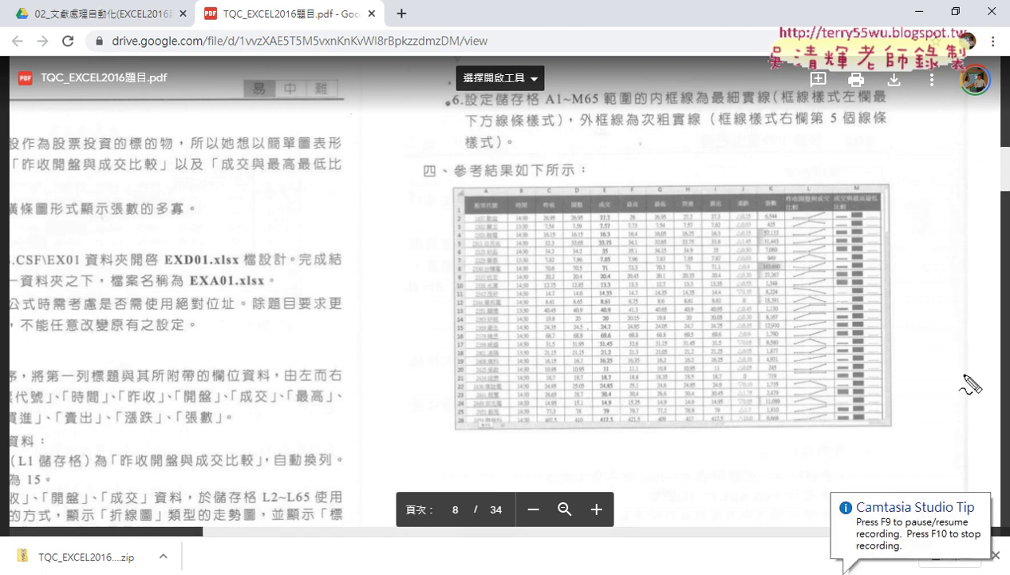
Mark the reference table's K, L and M columns and their headers in red ink
drag(780, 160, 801, 463)
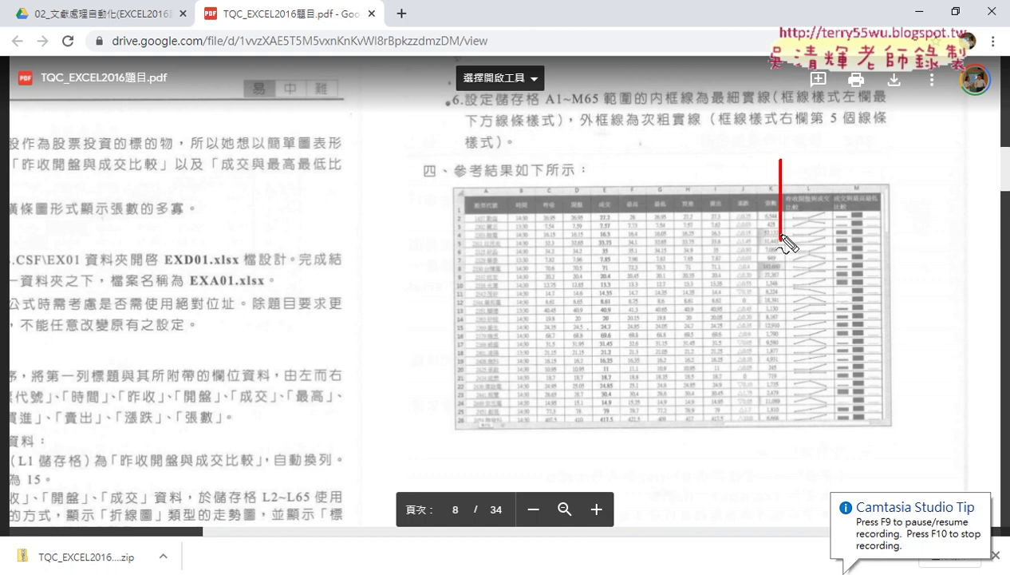
mouse_move(767, 190)
mouse_down()
mouse_move(776, 197)
mouse_move(811, 175)
mouse_move(867, 174)
mouse_up()
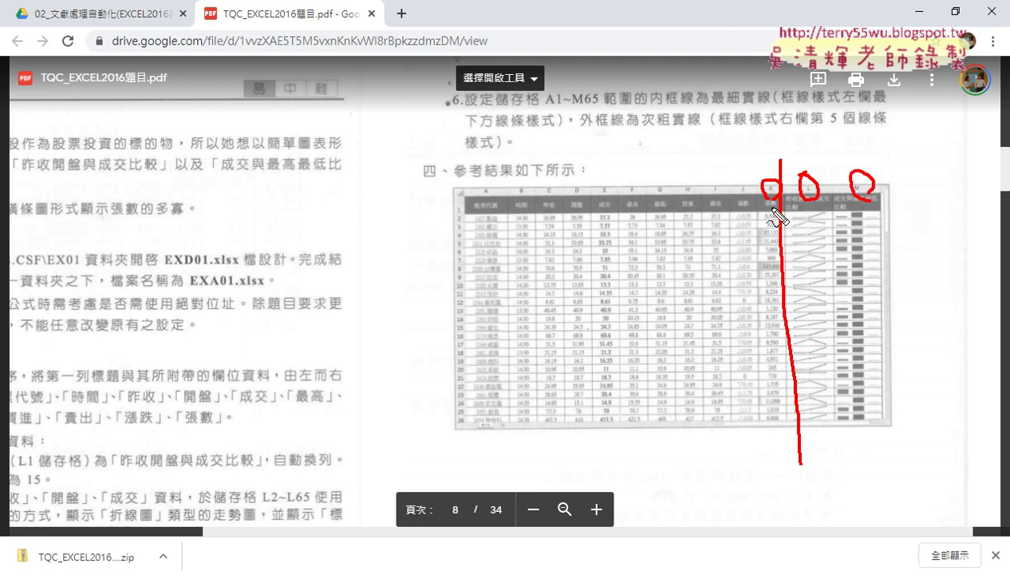
drag(623, 152, 661, 152)
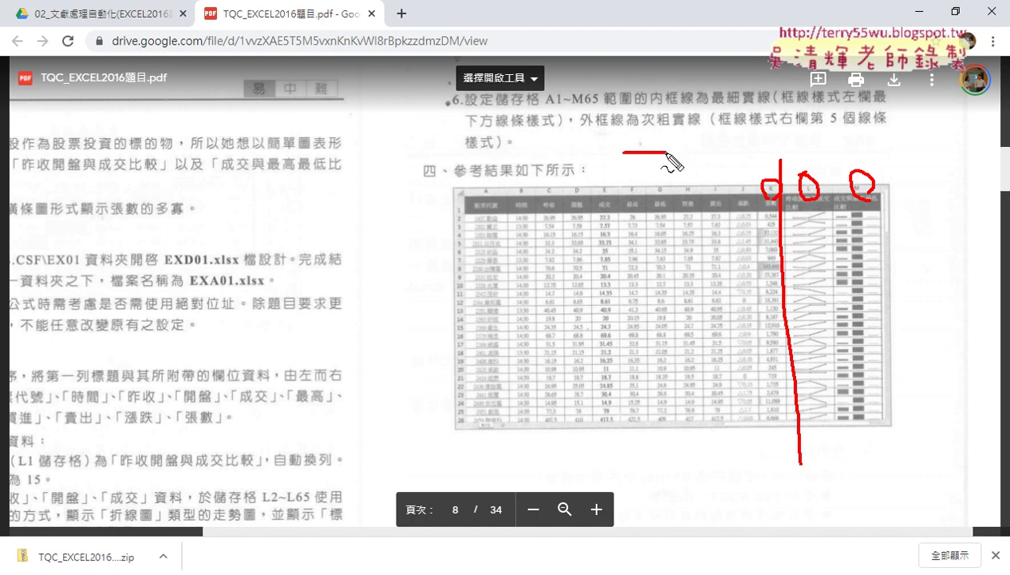
drag(666, 152, 690, 120)
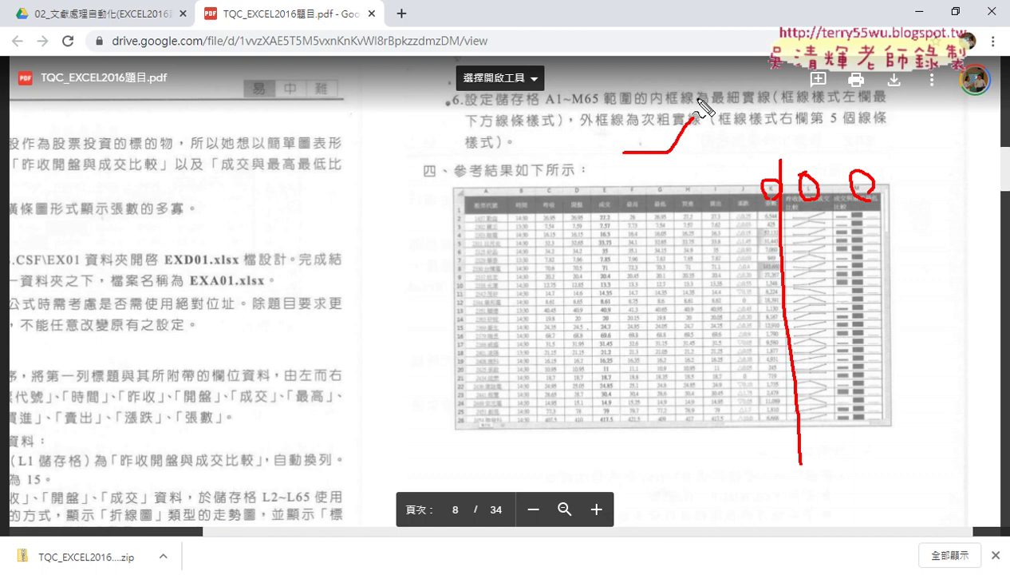
mouse_move(711, 128)
mouse_down()
mouse_move(754, 120)
mouse_move(786, 143)
mouse_up()
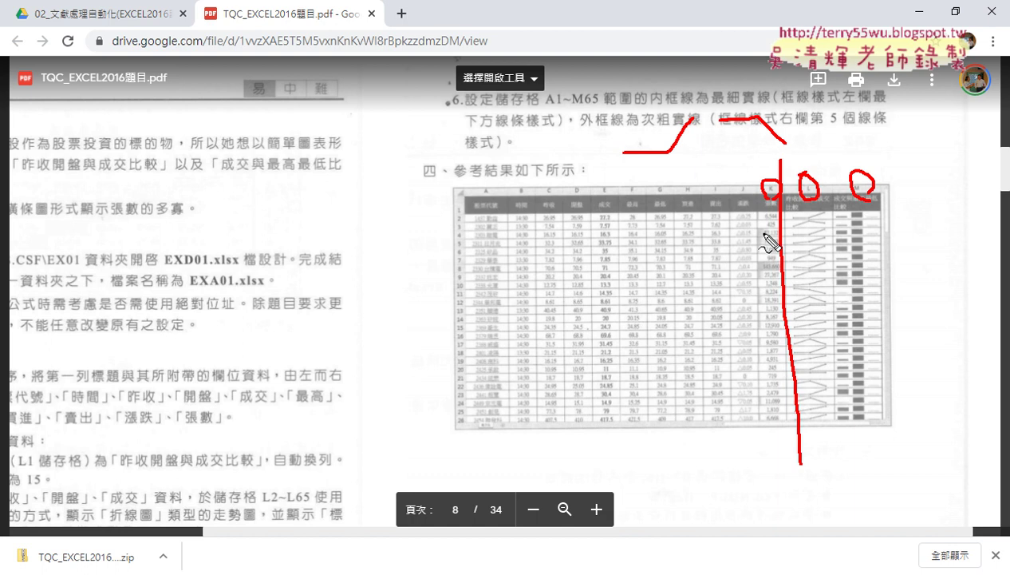
Clear the red ink, then enlarge the PDF page and scroll down through it
key(Escape)
click(597, 509)
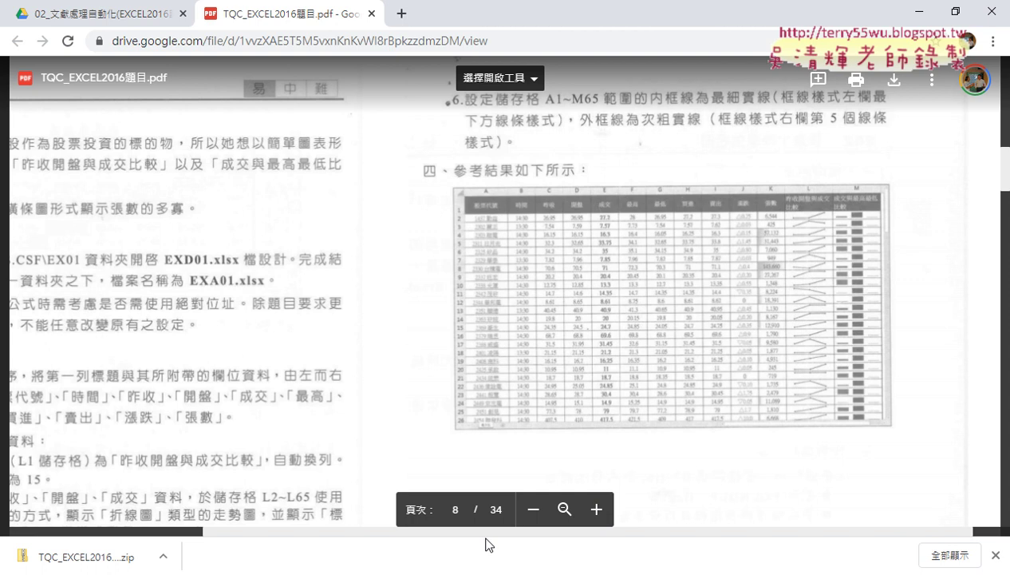
scroll(406, 165, down, 2)
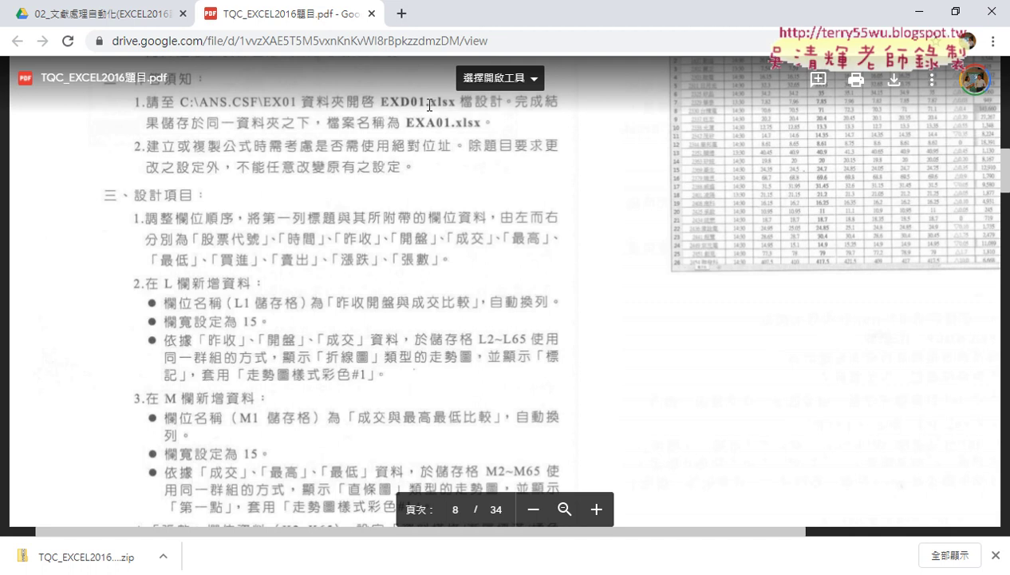
scroll(362, 348, down, 1)
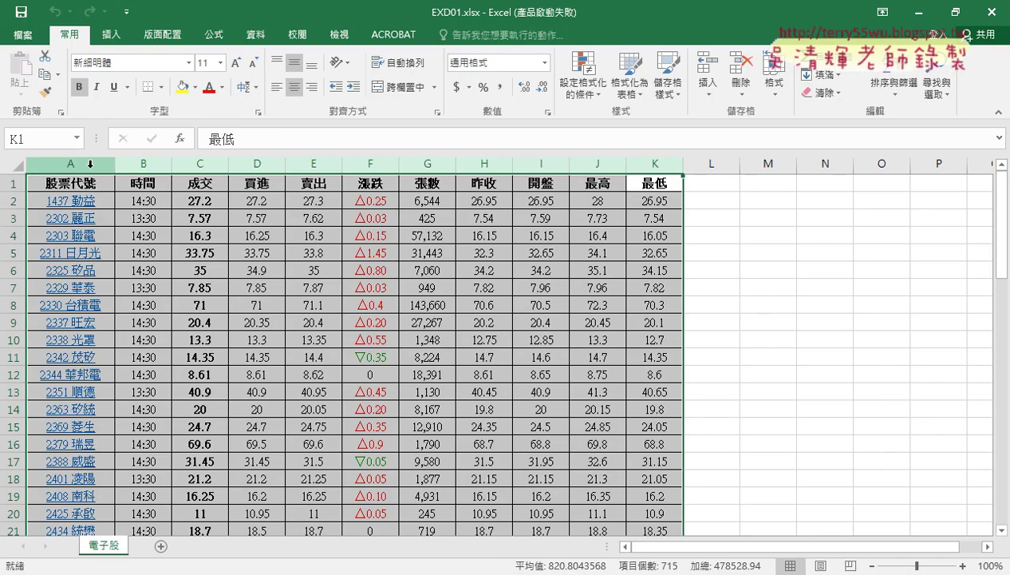
Review columns A–I against the PDF, then shrink the Excel window below the instructions
drag(88, 164, 587, 163)
click(651, 235)
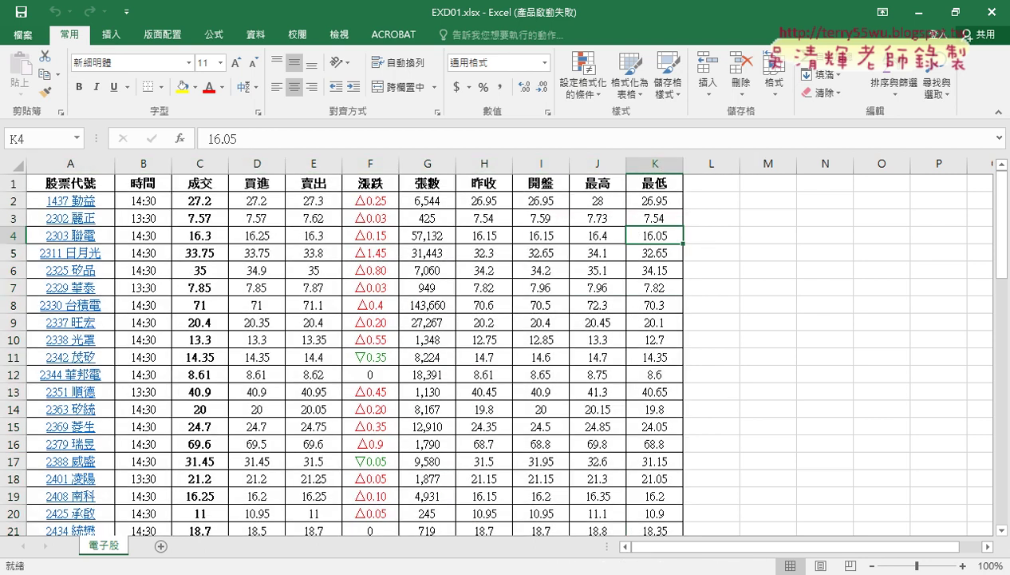
key(alt+Tab)
scroll(267, 302, down, 2)
scroll(267, 302, up, 2)
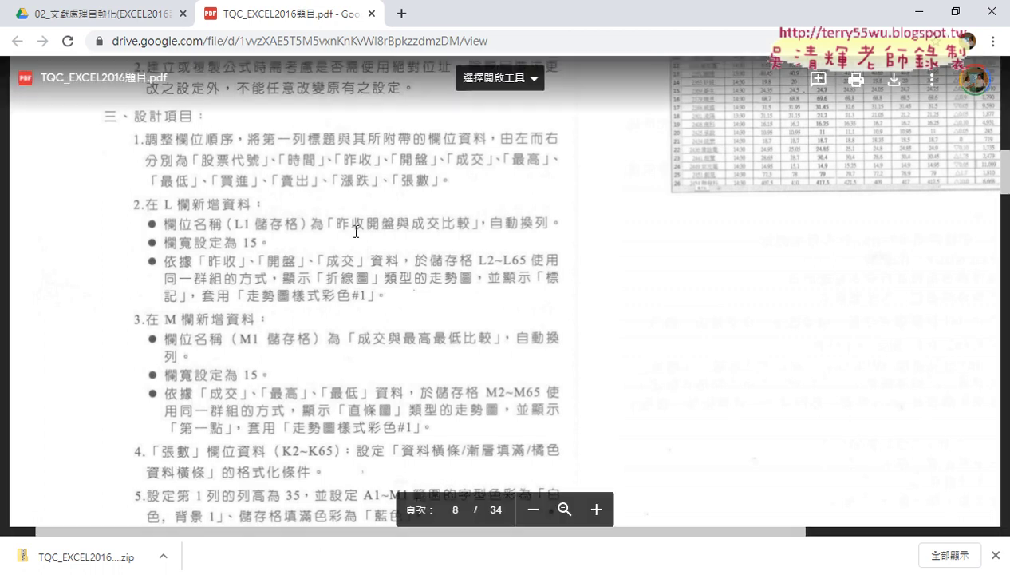
key(alt+Tab)
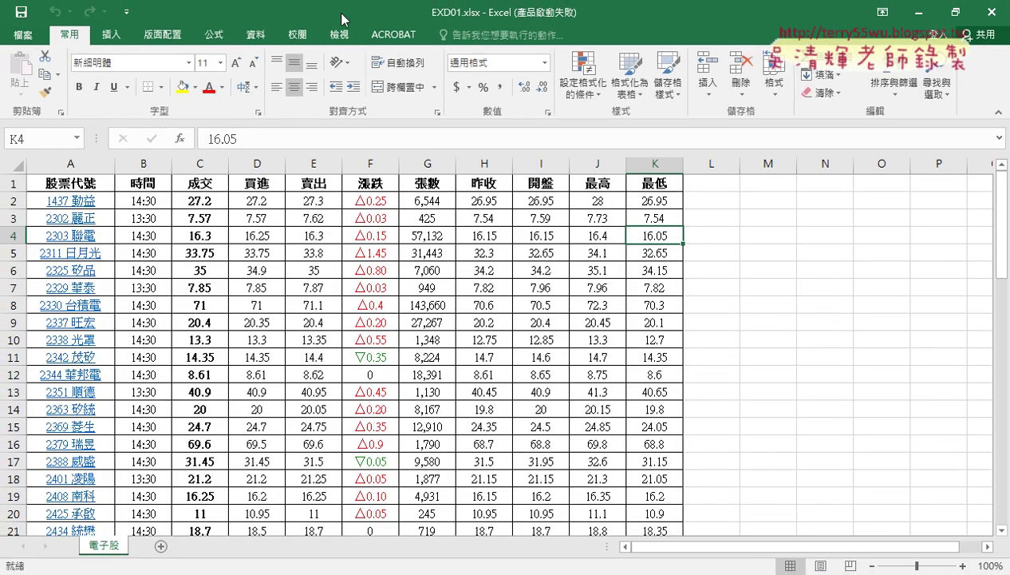
drag(351, 17, 443, 233)
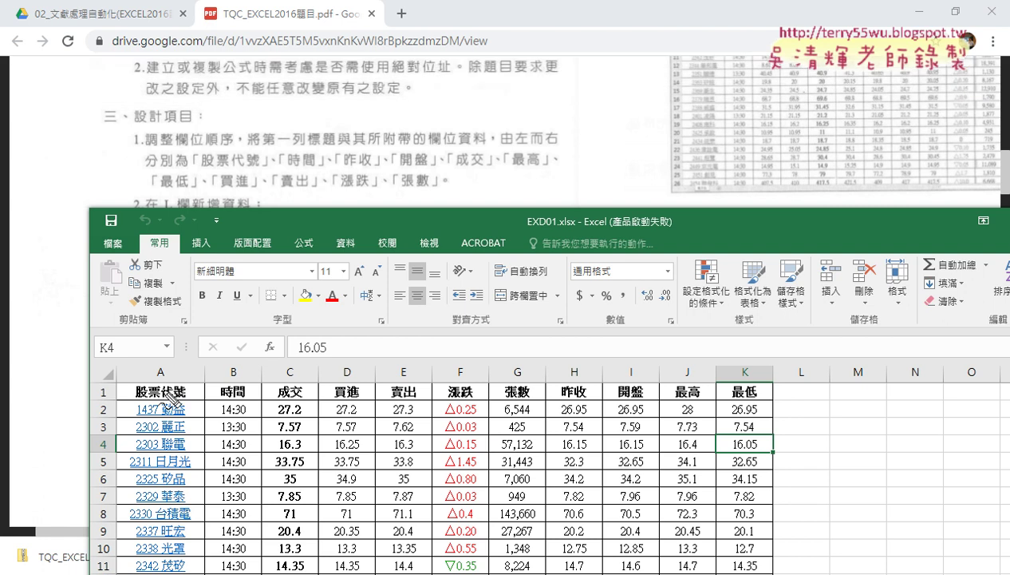
drag(226, 401, 255, 401)
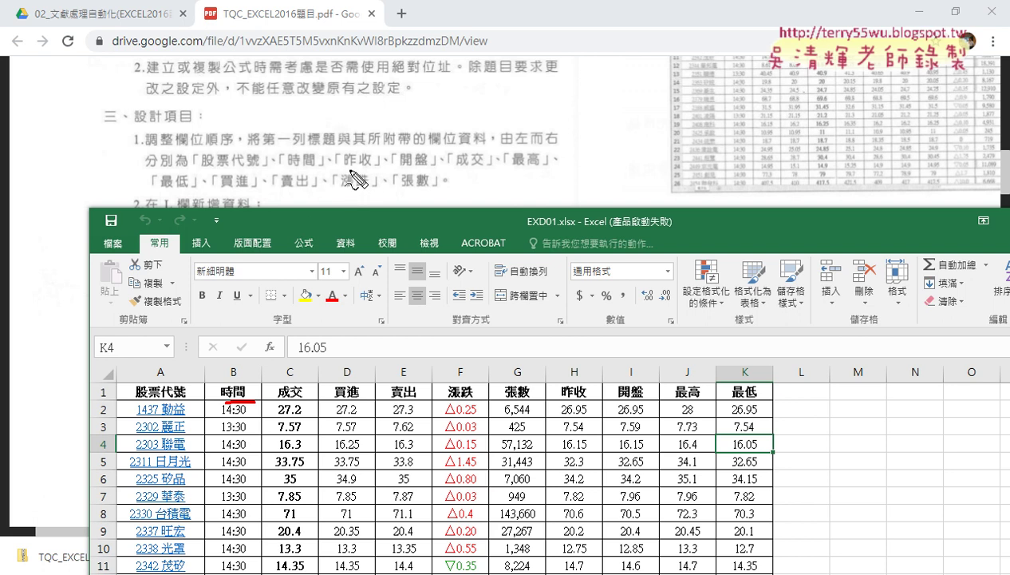
drag(350, 169, 369, 169)
mouse_move(576, 398)
mouse_down()
mouse_move(569, 367)
mouse_move(260, 387)
mouse_move(287, 373)
mouse_up()
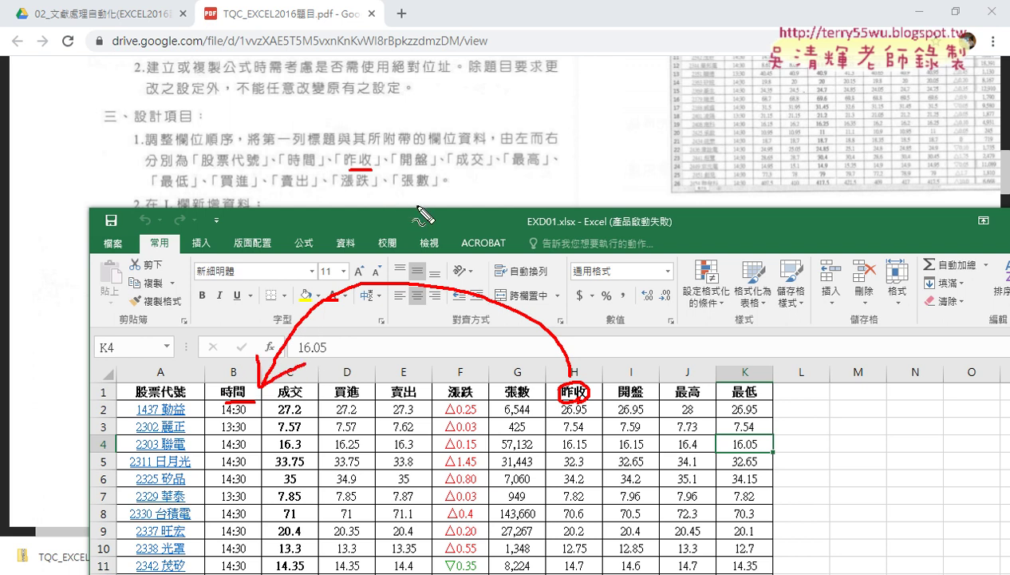
mouse_move(648, 372)
mouse_down()
mouse_move(654, 399)
mouse_move(288, 389)
mouse_up()
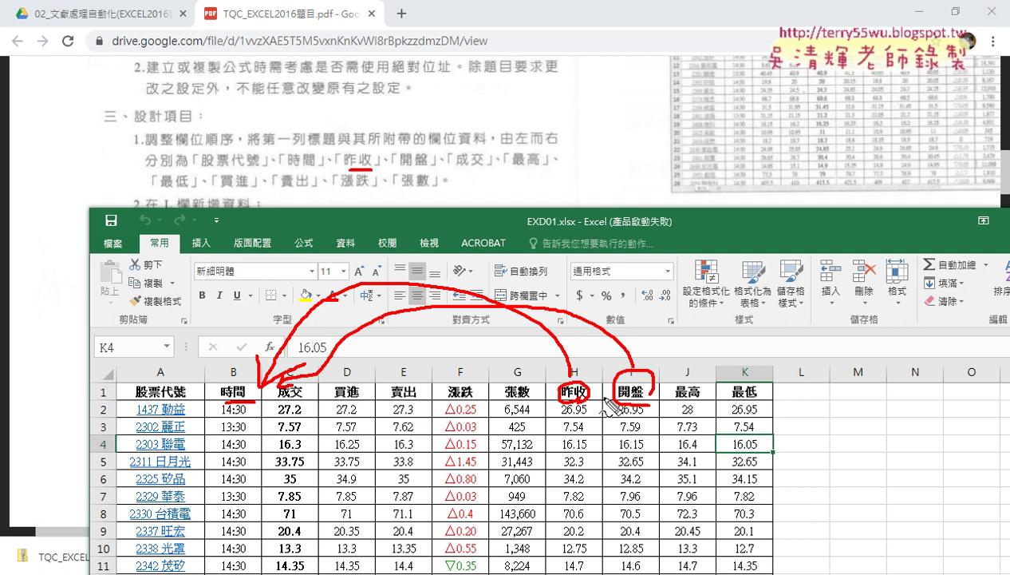
mouse_move(723, 403)
mouse_down()
mouse_move(693, 392)
mouse_move(718, 408)
mouse_up()
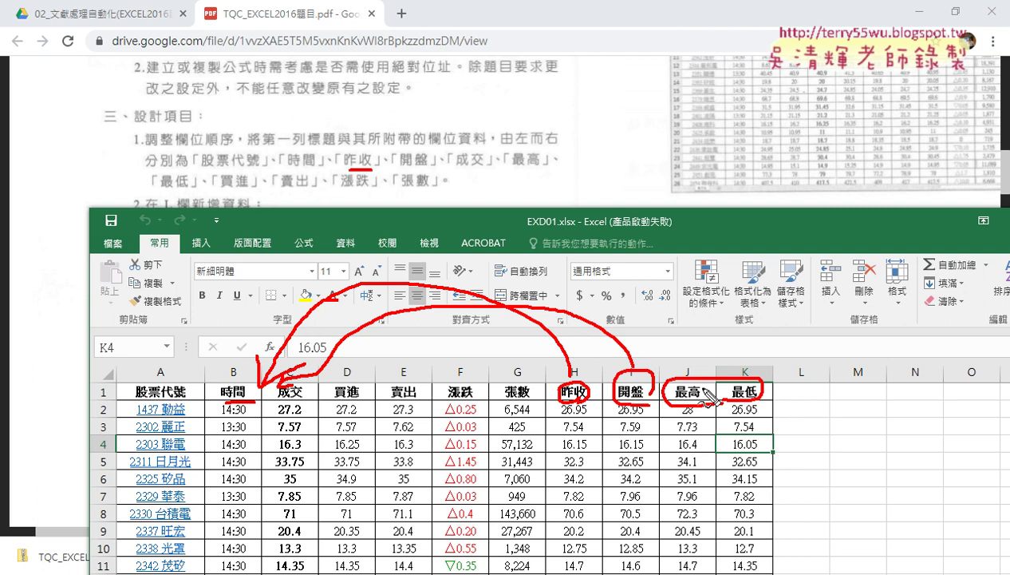
mouse_move(707, 377)
mouse_down()
mouse_move(367, 358)
mouse_move(345, 389)
mouse_up()
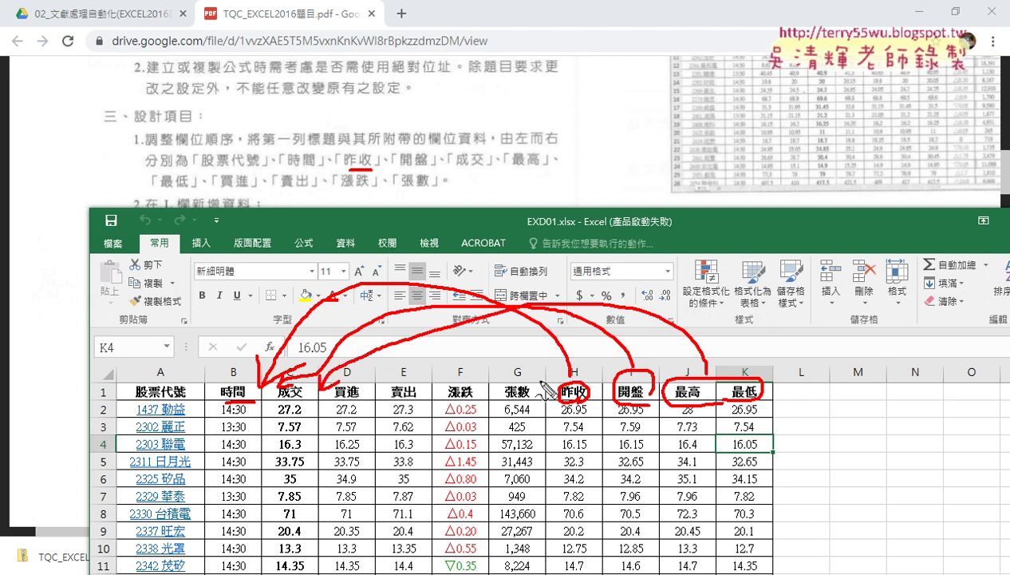
key(Escape)
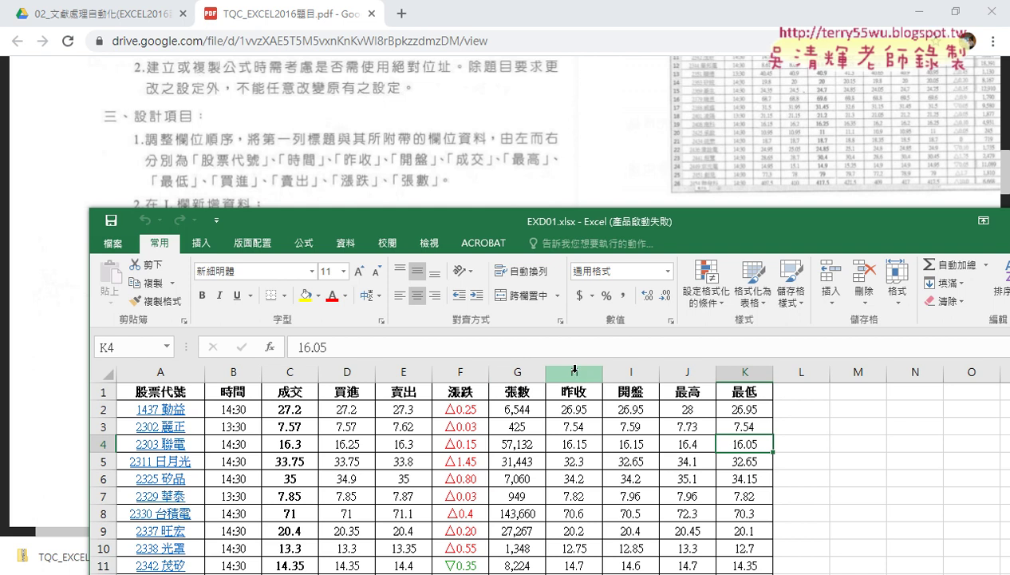
Cut the 昨收 and 開盤 columns (H:I)
drag(571, 372, 618, 368)
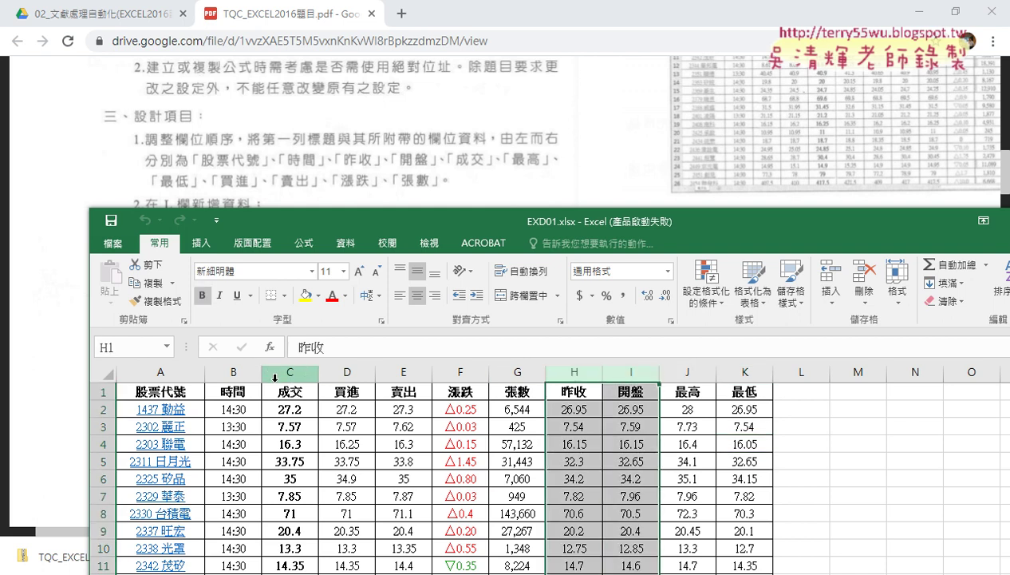
right_click(585, 408)
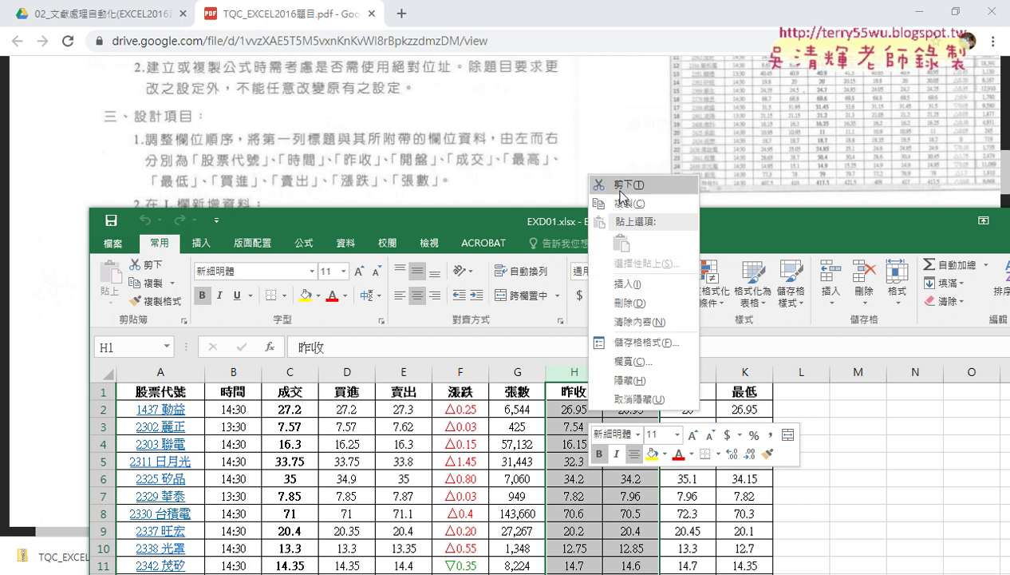
click(573, 370)
drag(573, 370, 631, 371)
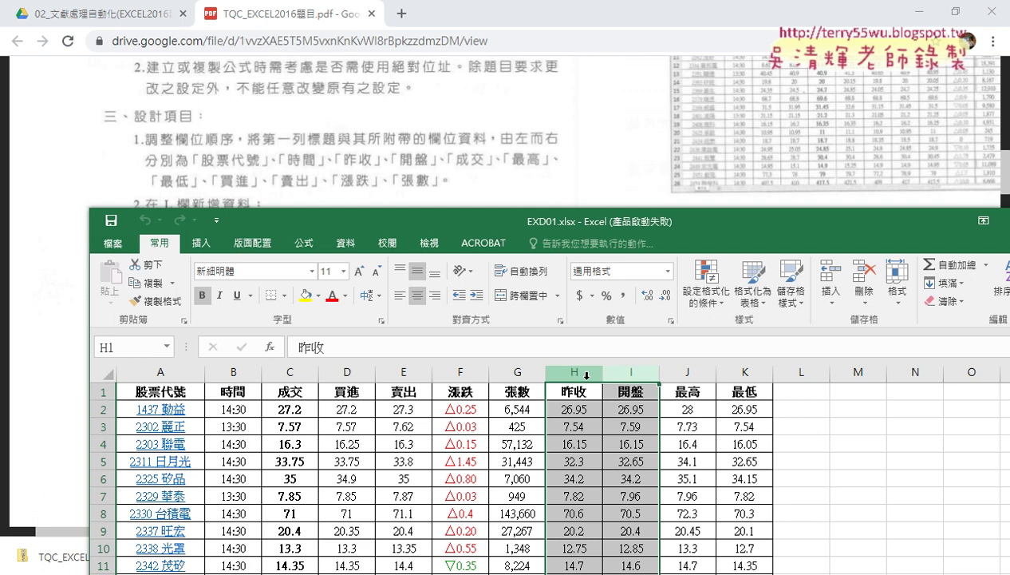
right_click(590, 378)
click(632, 153)
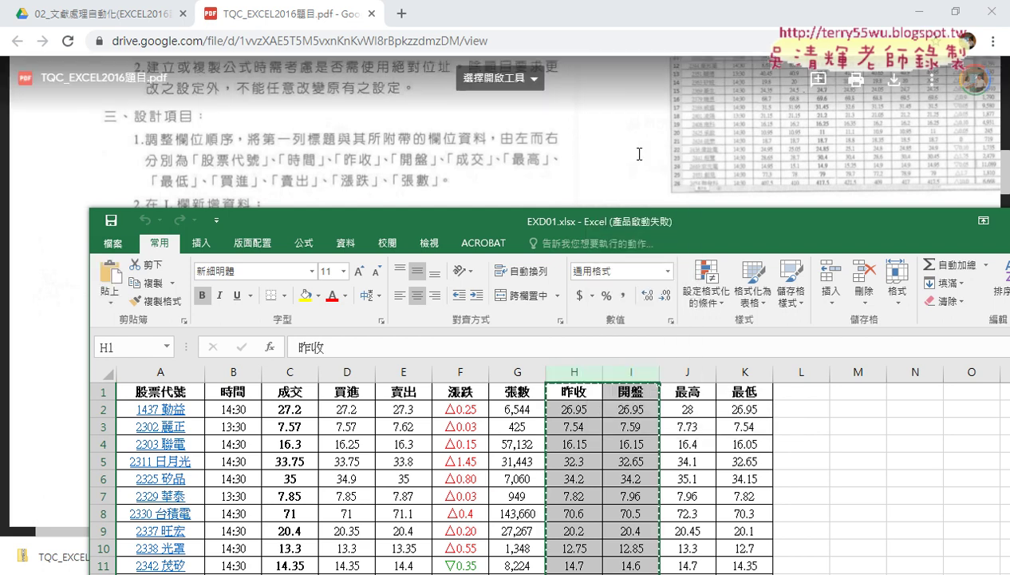
Insert the cut 昨收 and 開盤 columns before 成交 at column C
click(277, 375)
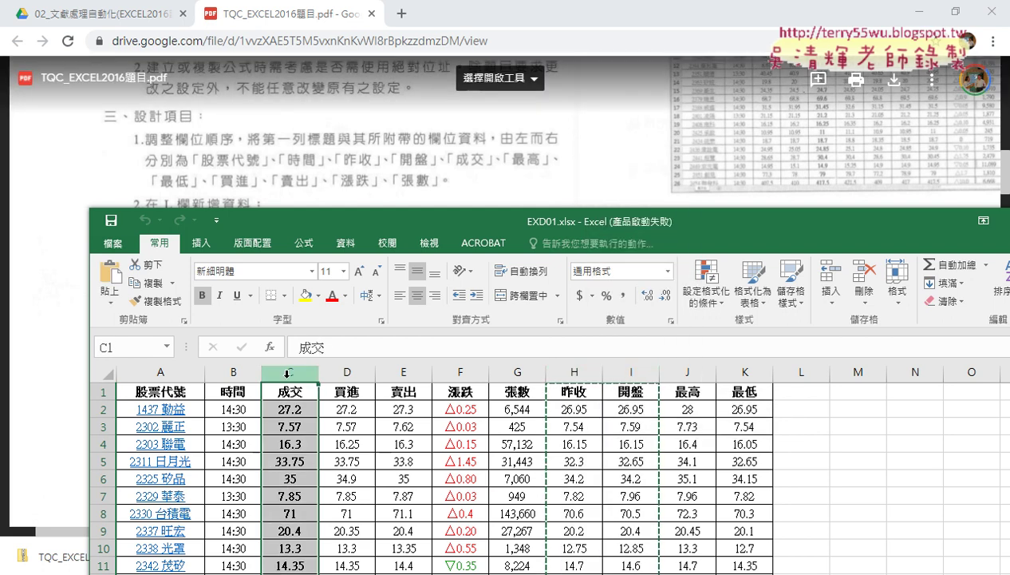
right_click(293, 443)
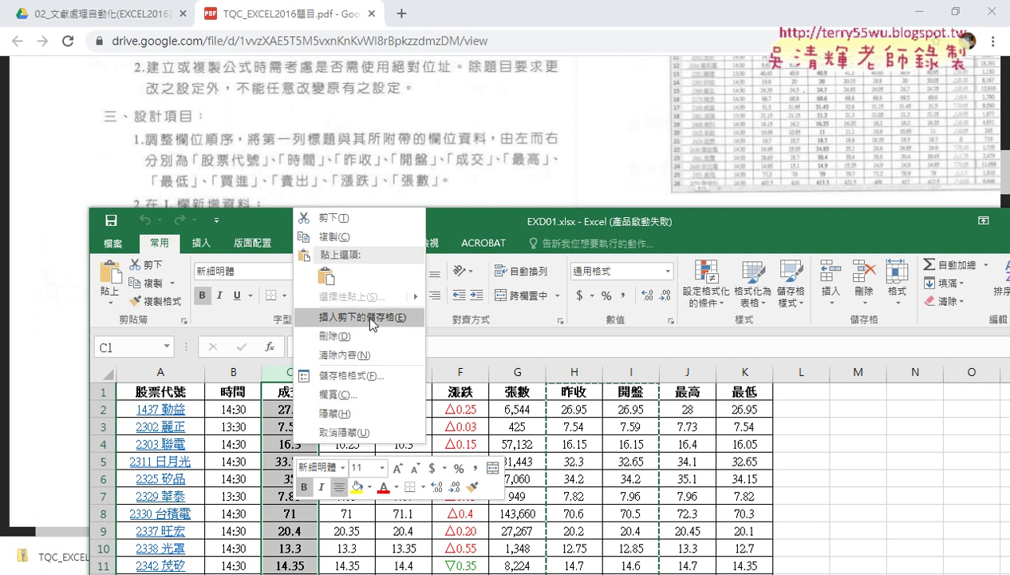
drag(365, 333, 385, 330)
mouse_move(542, 391)
mouse_down()
mouse_move(557, 387)
mouse_move(549, 439)
mouse_up()
drag(654, 359, 653, 447)
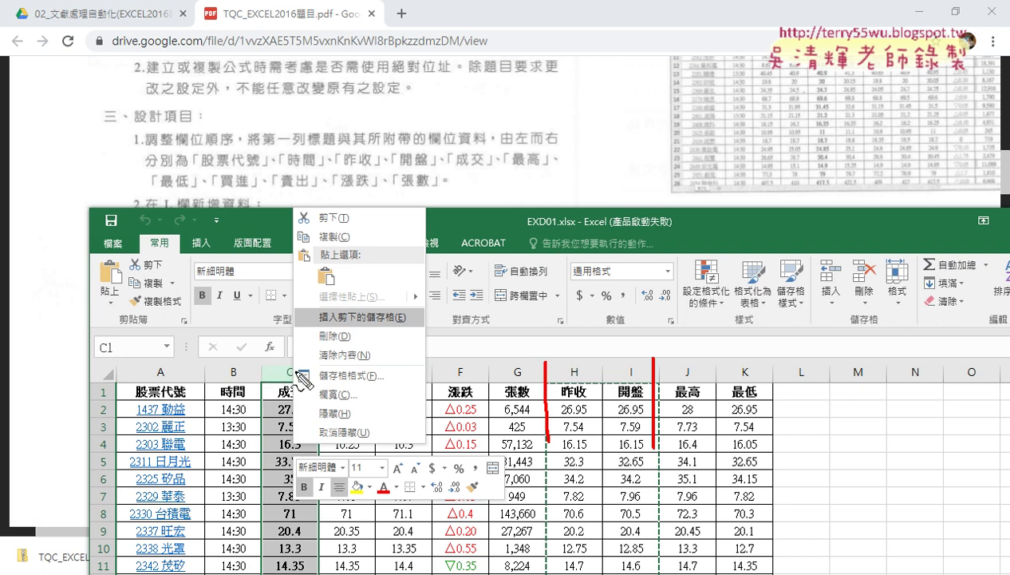
drag(331, 339, 352, 336)
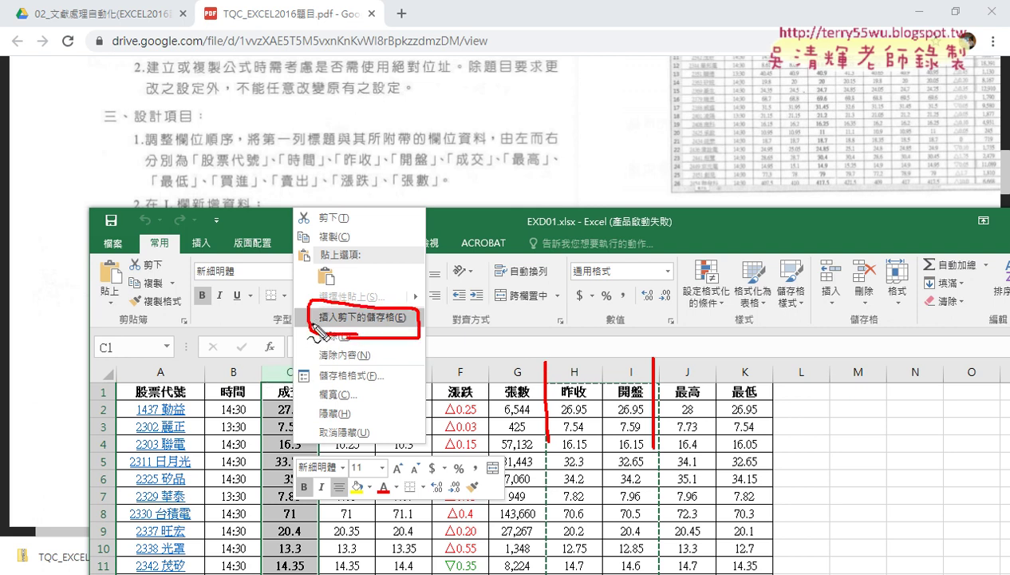
mouse_move(303, 313)
mouse_down()
mouse_move(250, 381)
mouse_move(269, 366)
mouse_up()
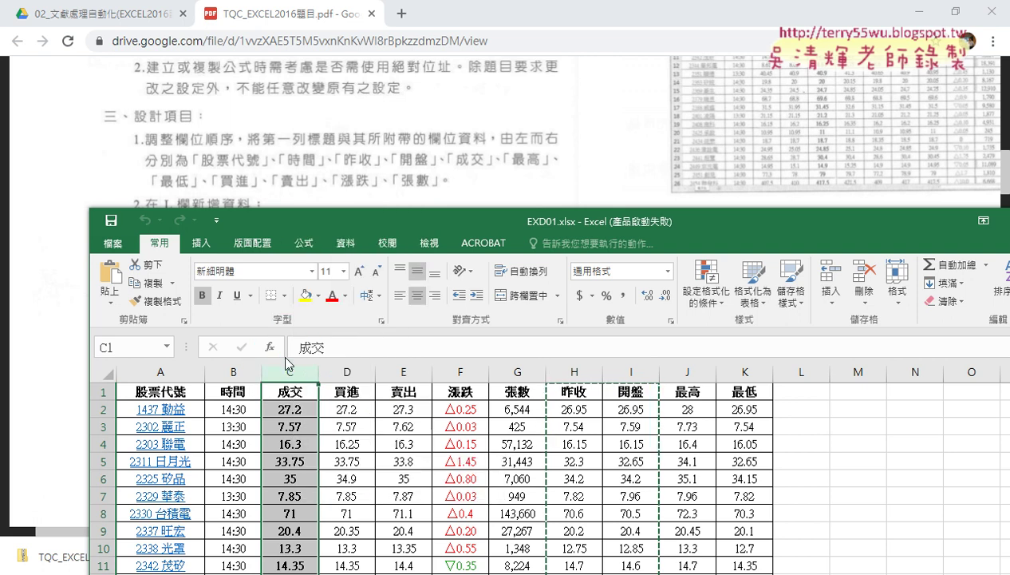
right_click(292, 397)
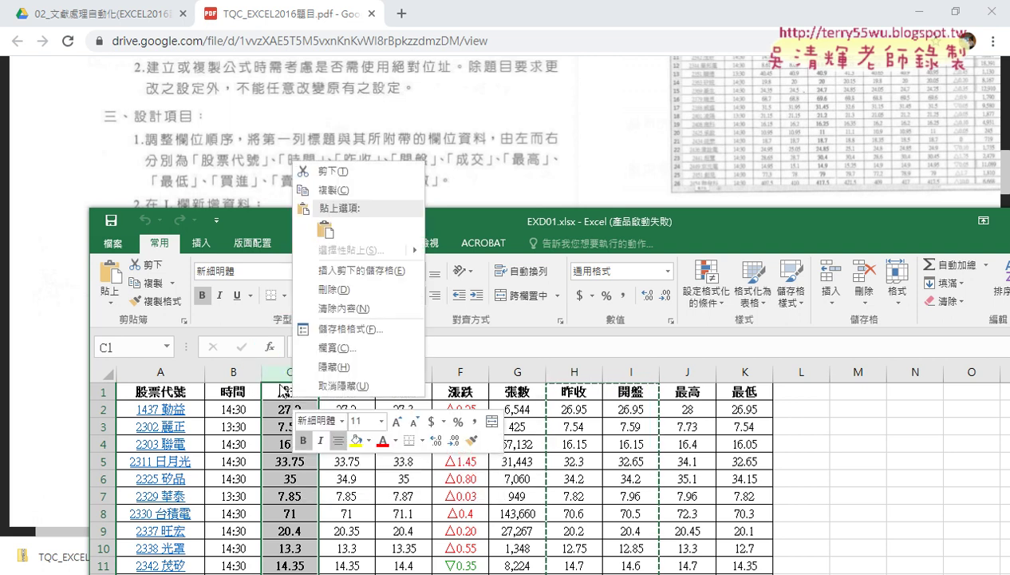
click(347, 271)
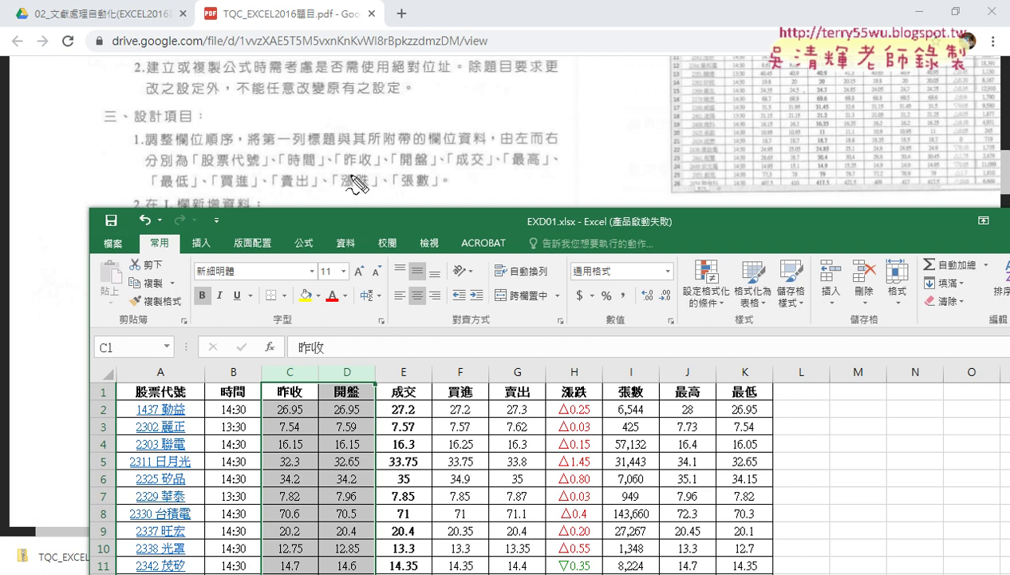
Cut the 最高 and 最低 columns (J:K)
drag(342, 168, 339, 167)
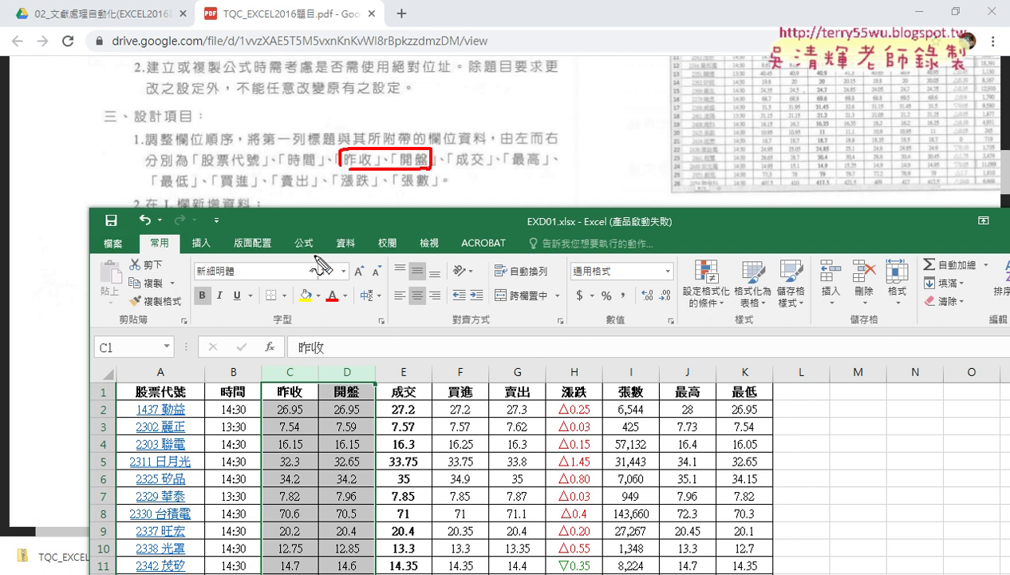
drag(265, 395, 286, 406)
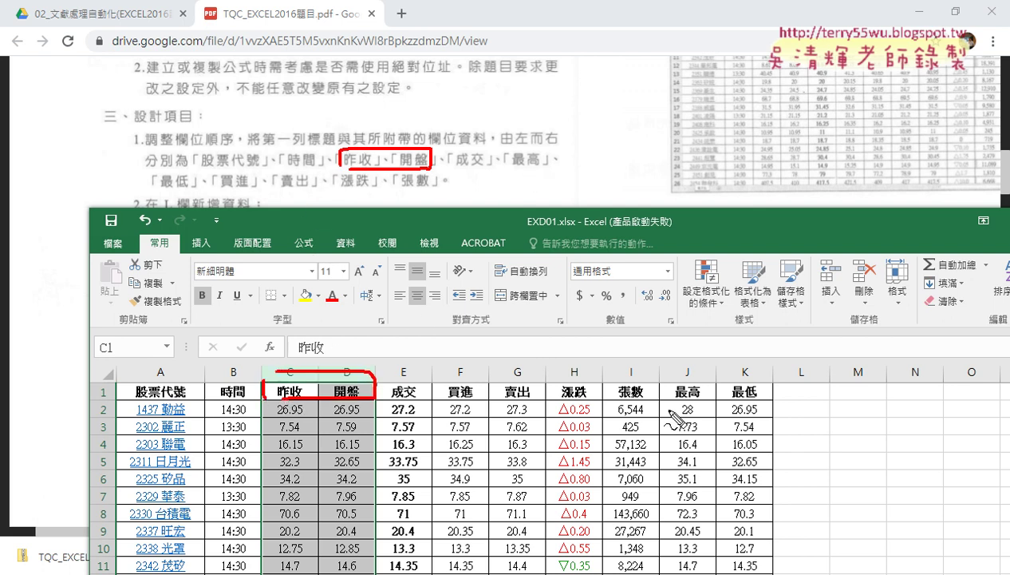
drag(668, 401, 769, 412)
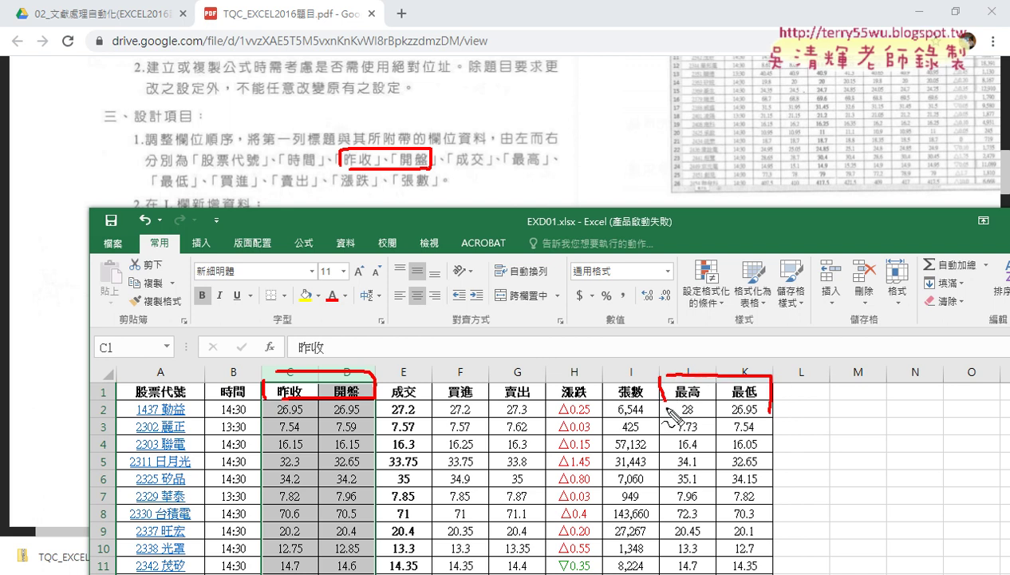
drag(665, 403, 770, 409)
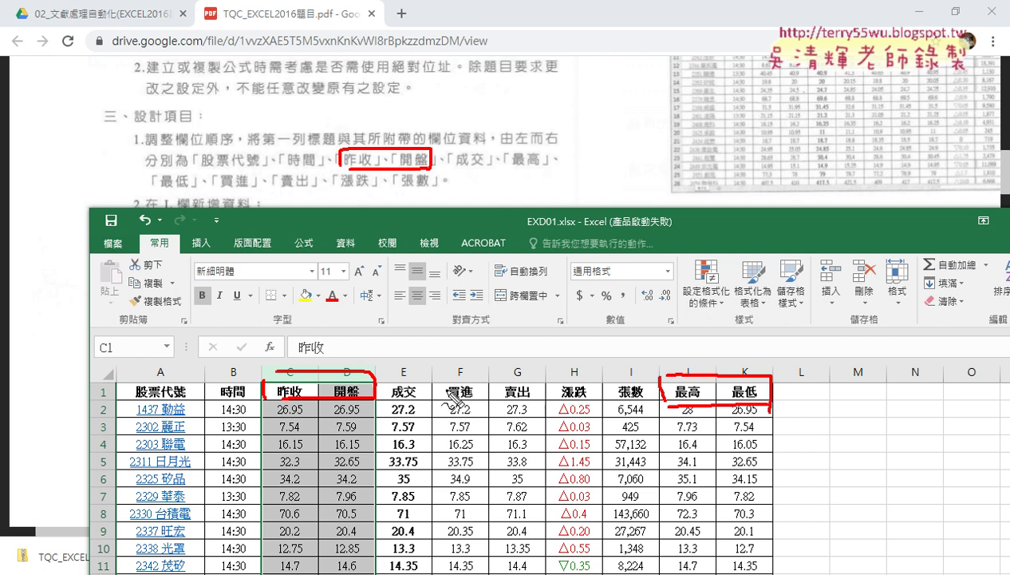
mouse_move(470, 325)
mouse_down()
mouse_move(435, 384)
mouse_move(460, 367)
mouse_up()
key(Escape)
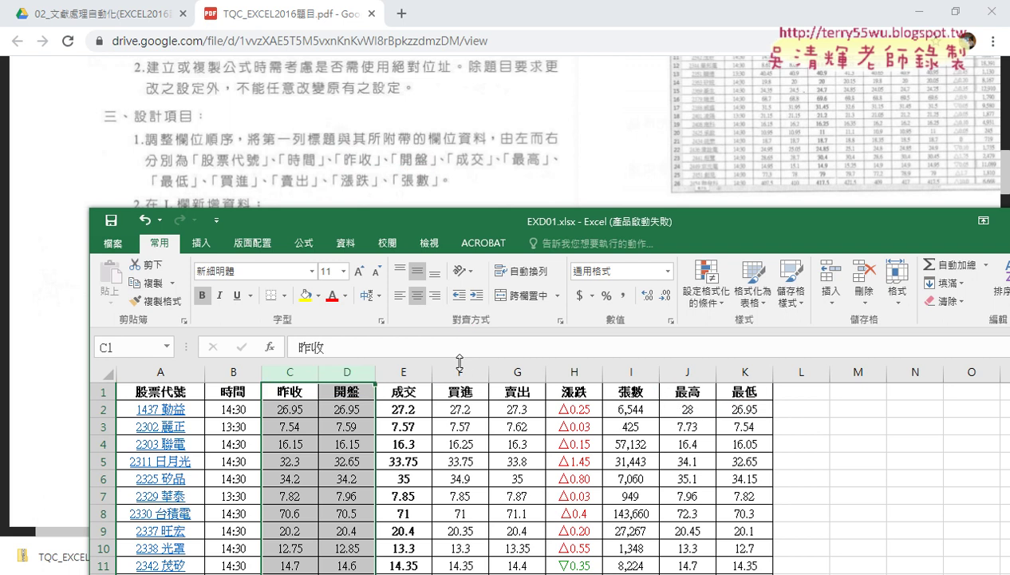
drag(685, 372, 729, 372)
right_click(691, 421)
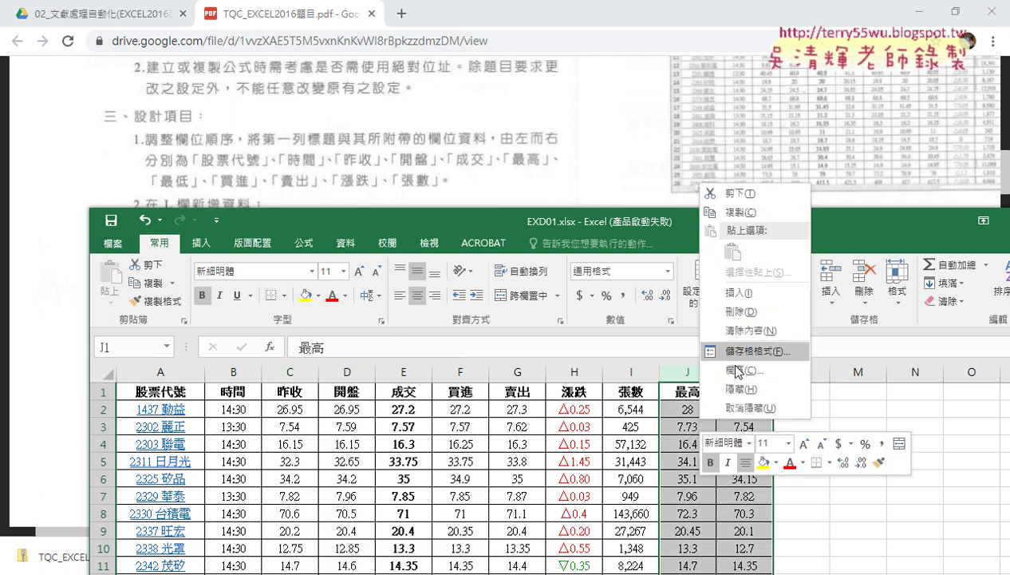
click(739, 194)
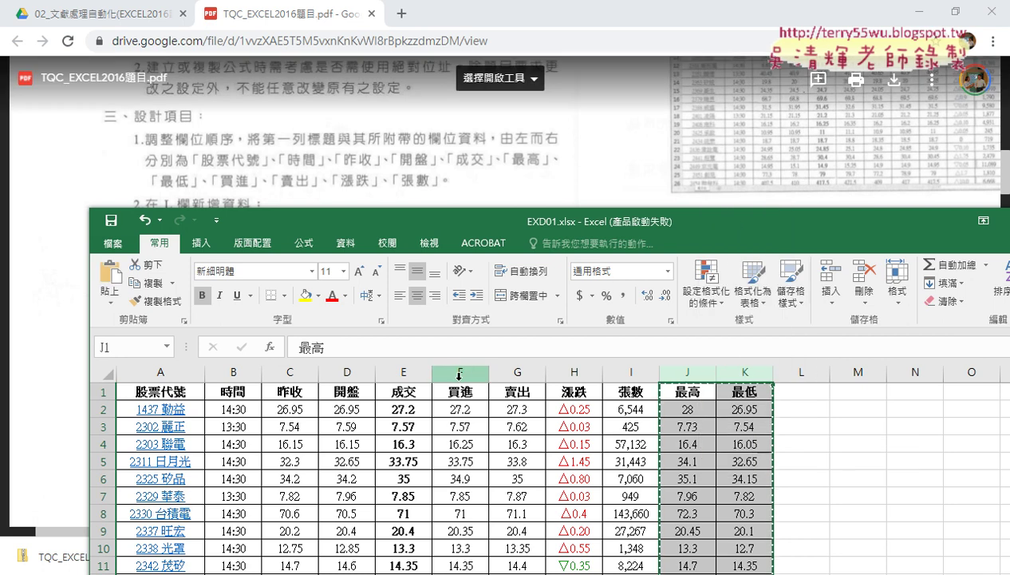
Insert the cut columns before 買進 at column F and check the final header order
click(461, 372)
right_click(461, 425)
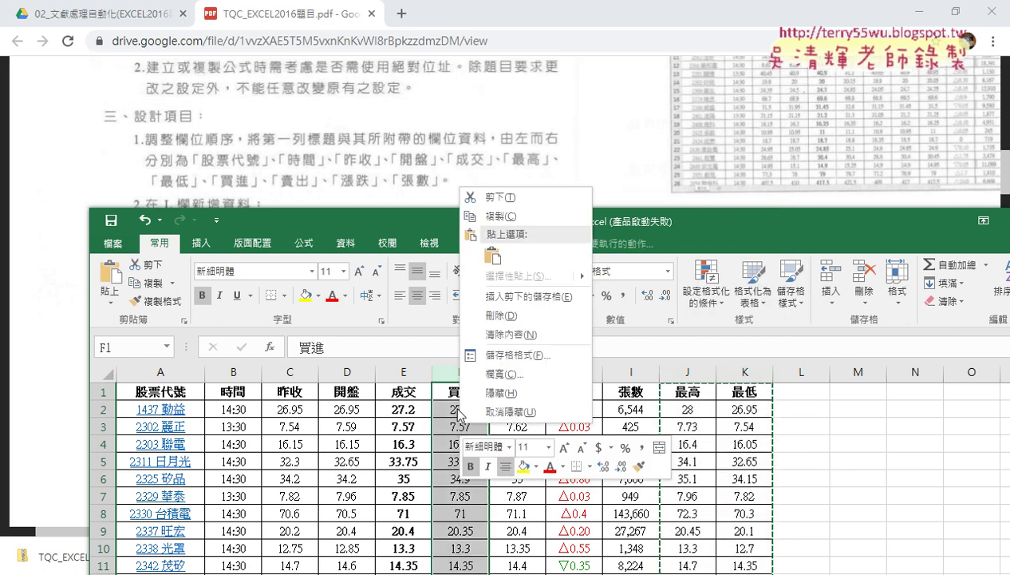
click(512, 297)
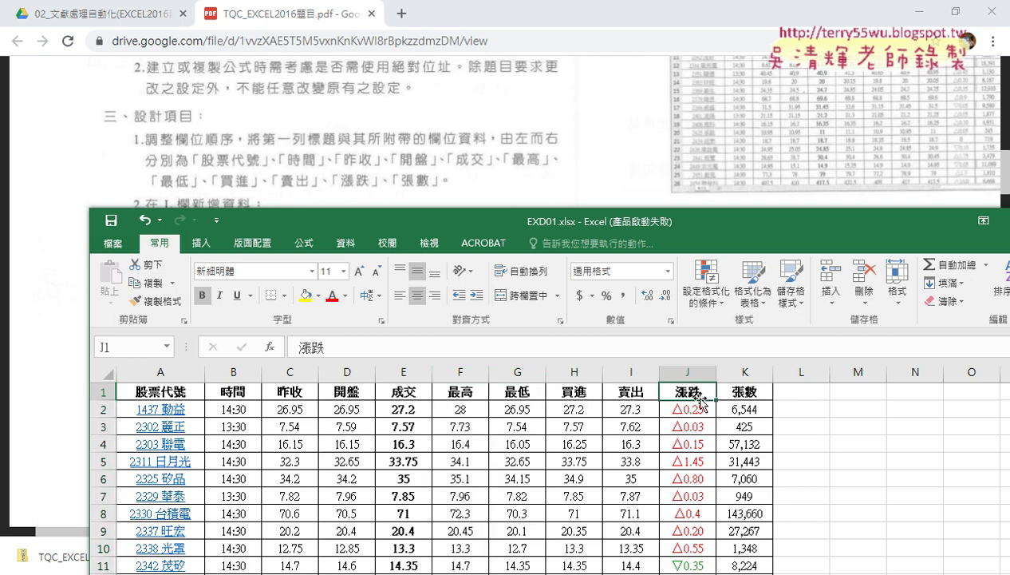
click(745, 391)
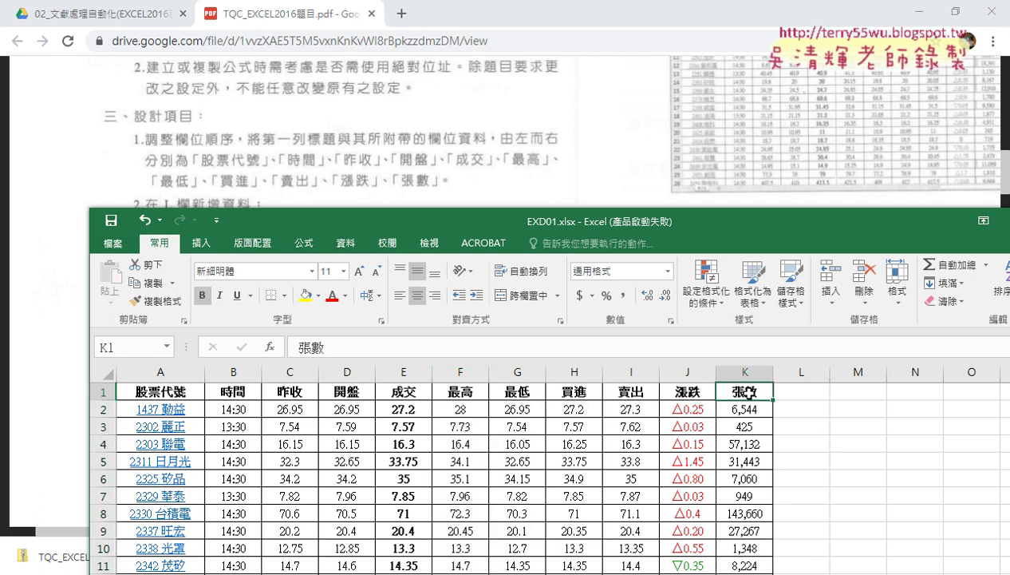
Read design item 2 for the new column L, then bring EXD01 forward and select L1
click(447, 168)
scroll(437, 210, down, 1)
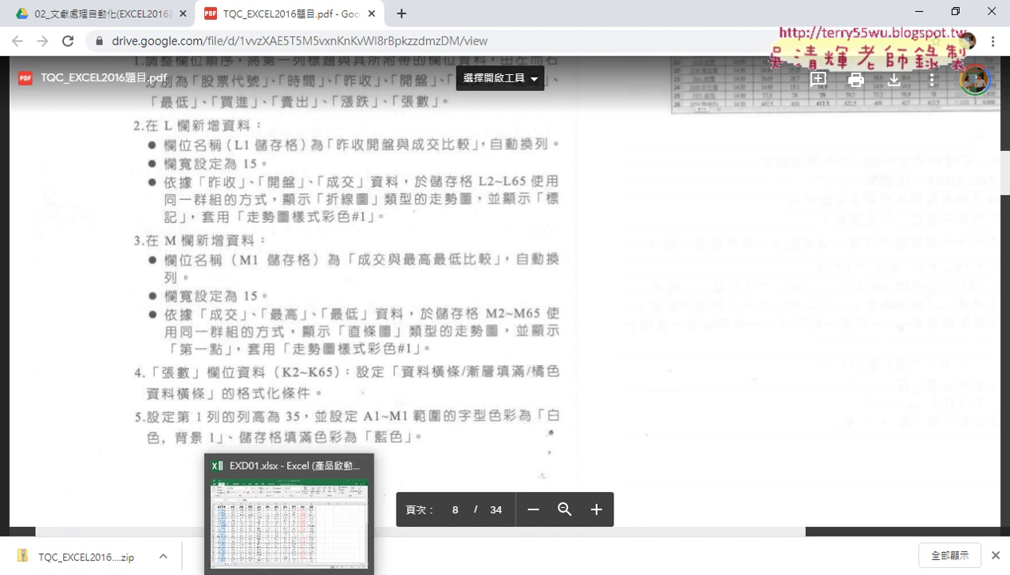
click(293, 546)
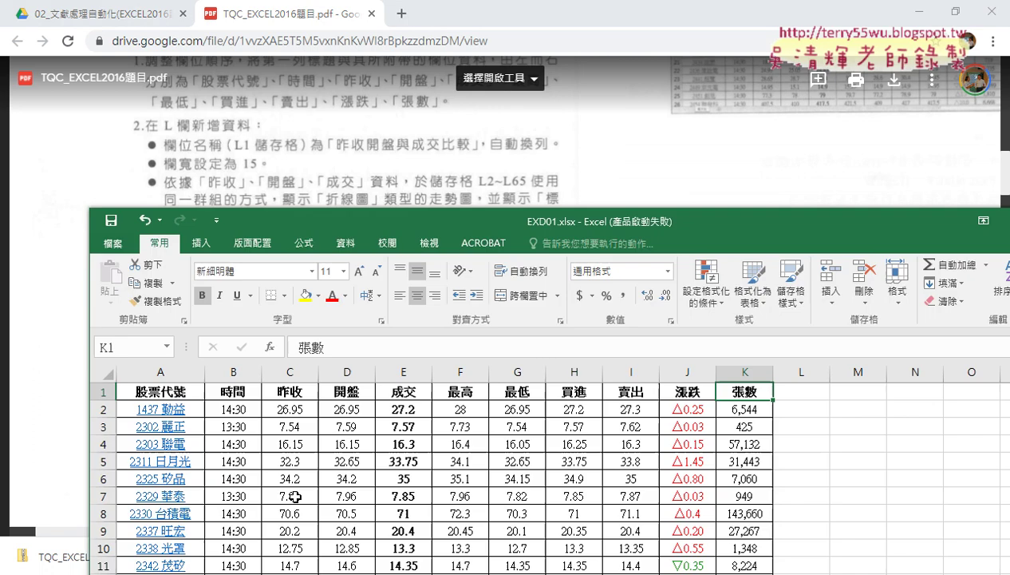
click(806, 395)
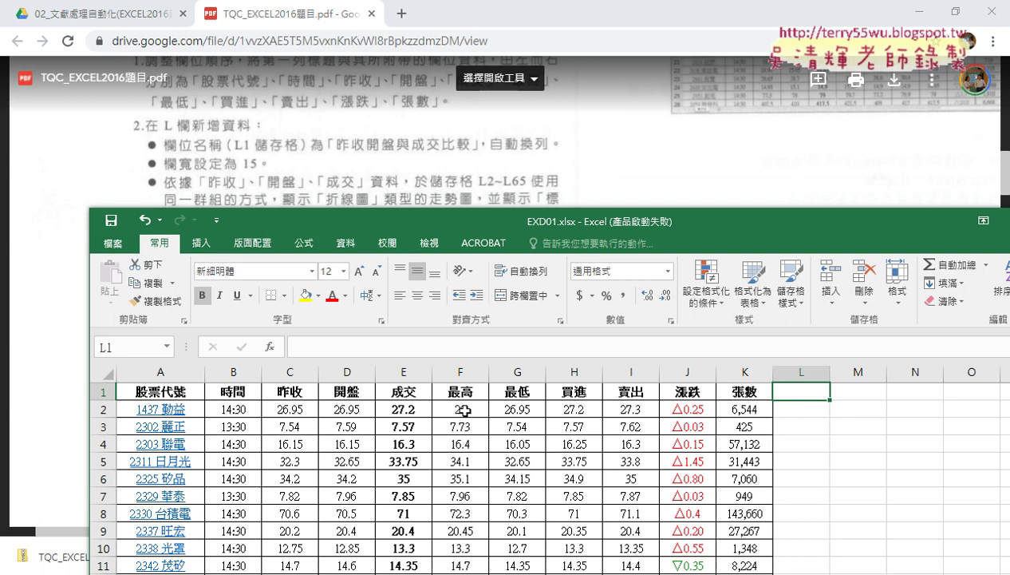
Copy 昨收開盤與成交比較 from Notepad and paste it into cell L1 as the header
key(alt+Tab)
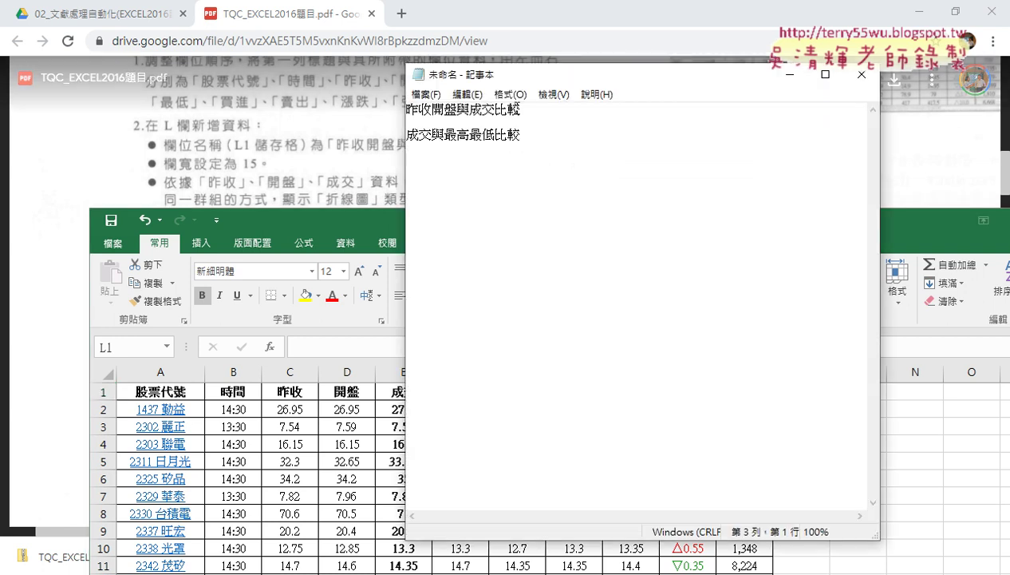
drag(521, 110, 403, 109)
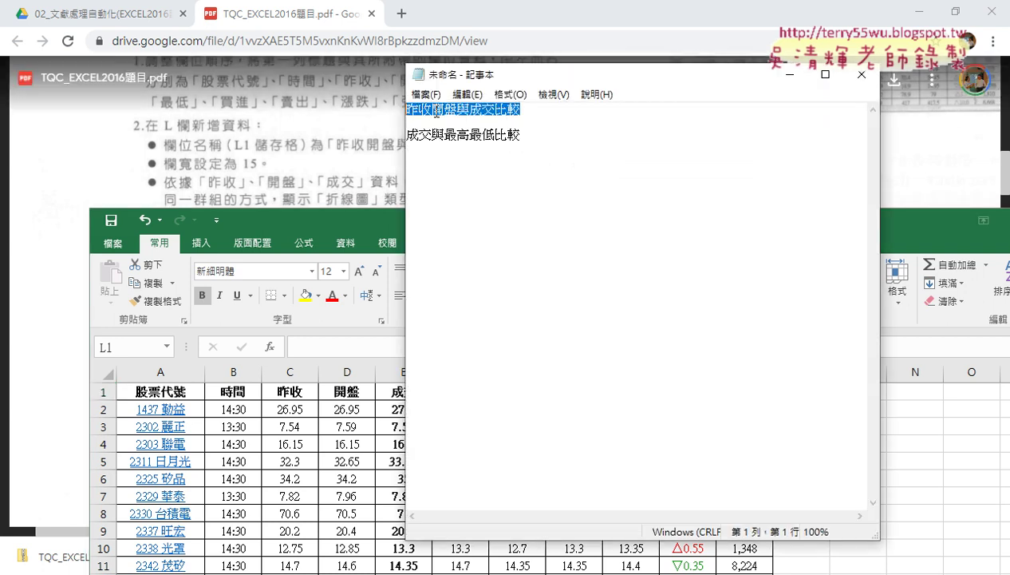
right_click(484, 114)
click(522, 164)
click(790, 74)
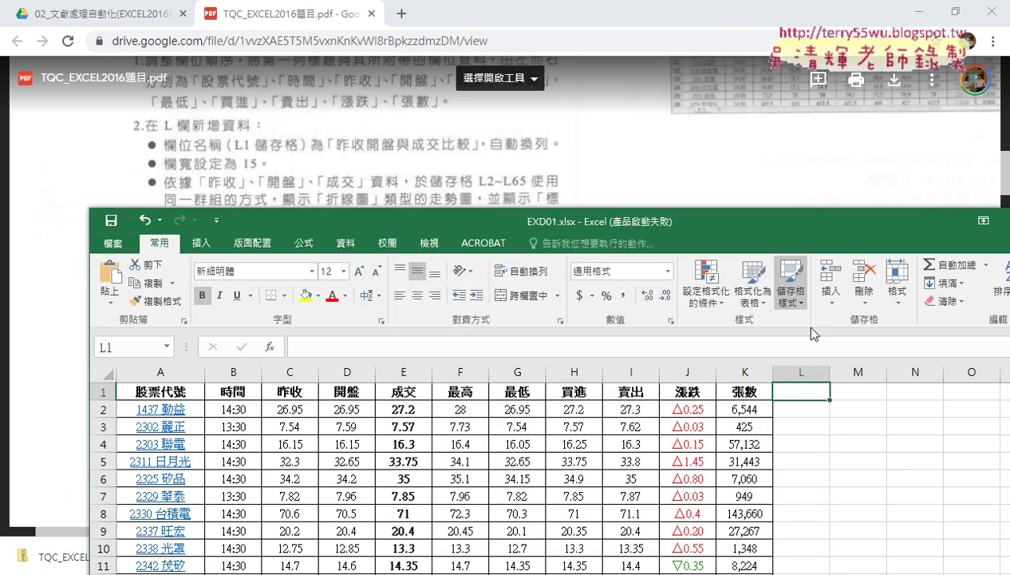
click(488, 346)
key(ctrl+v)
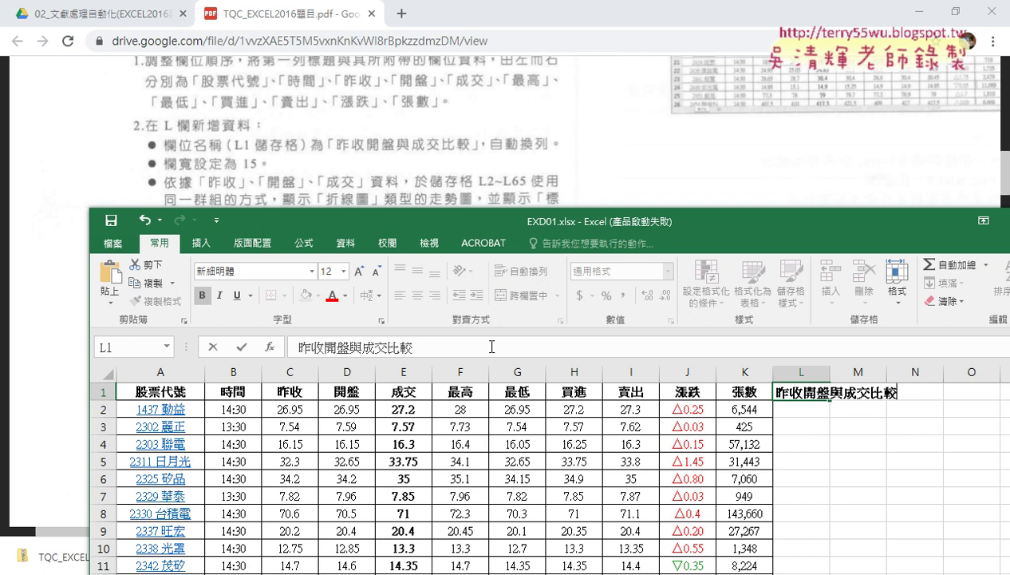
click(804, 411)
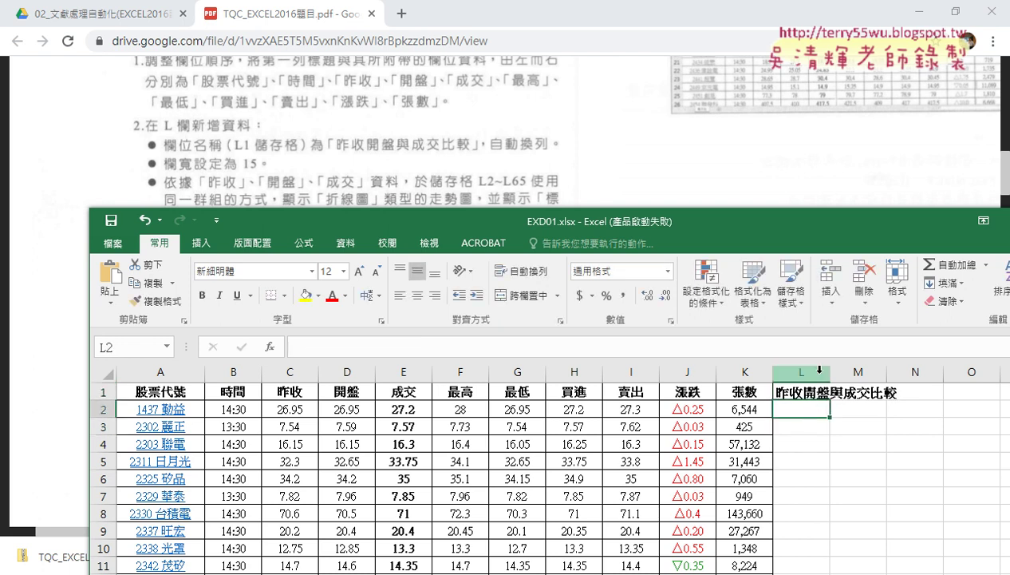
click(793, 392)
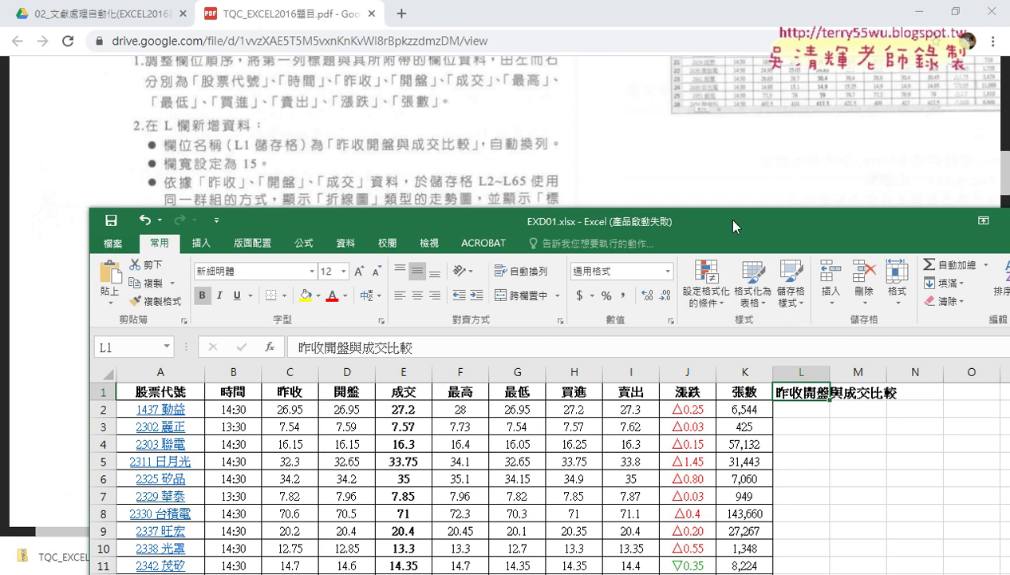
Turn on Wrap text for cell L1 via Format Cells > Alignment
mouse_move(736, 227)
mouse_down()
mouse_move(715, 196)
mouse_move(668, 192)
mouse_up()
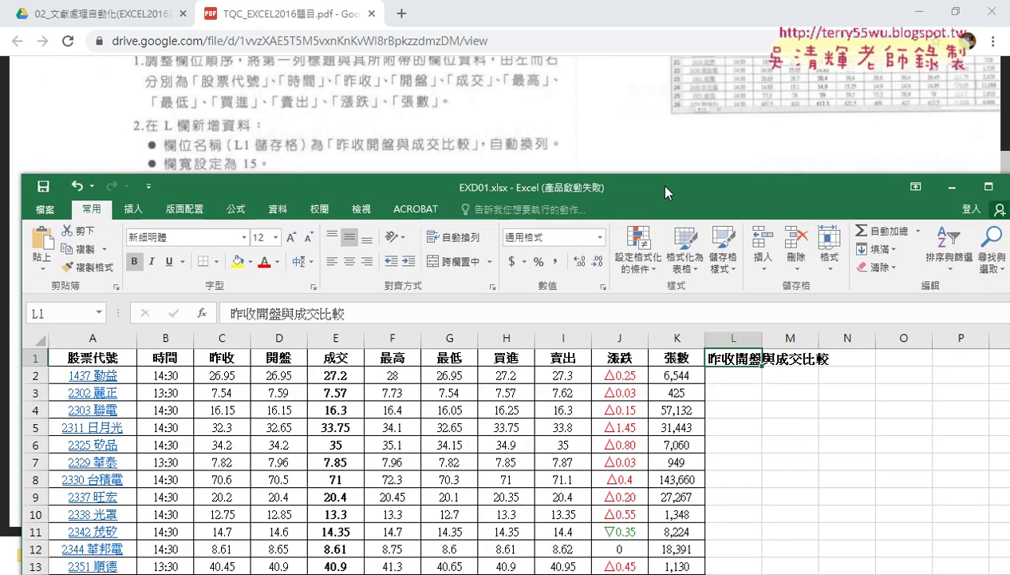
right_click(730, 355)
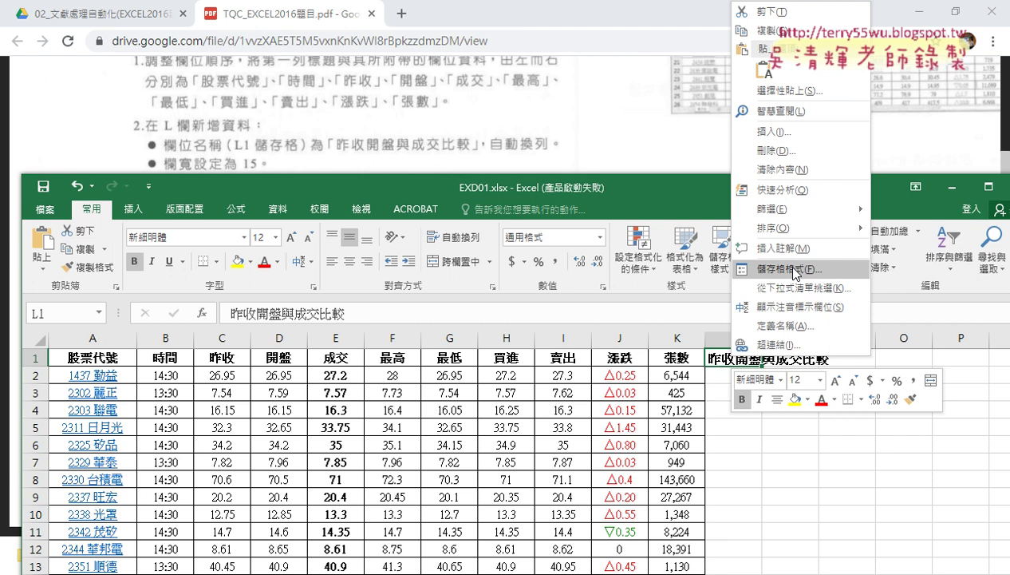
click(794, 272)
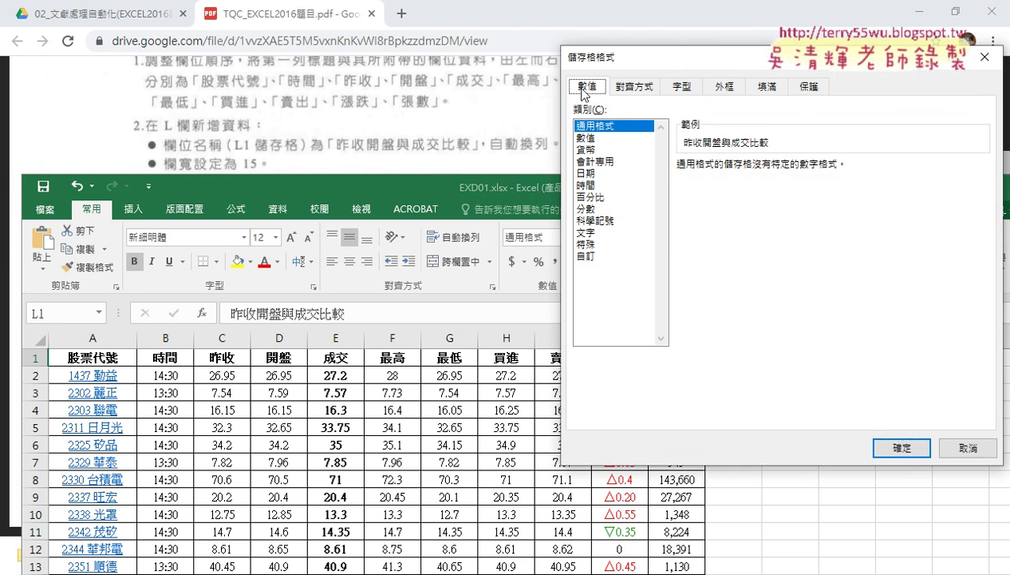
click(640, 88)
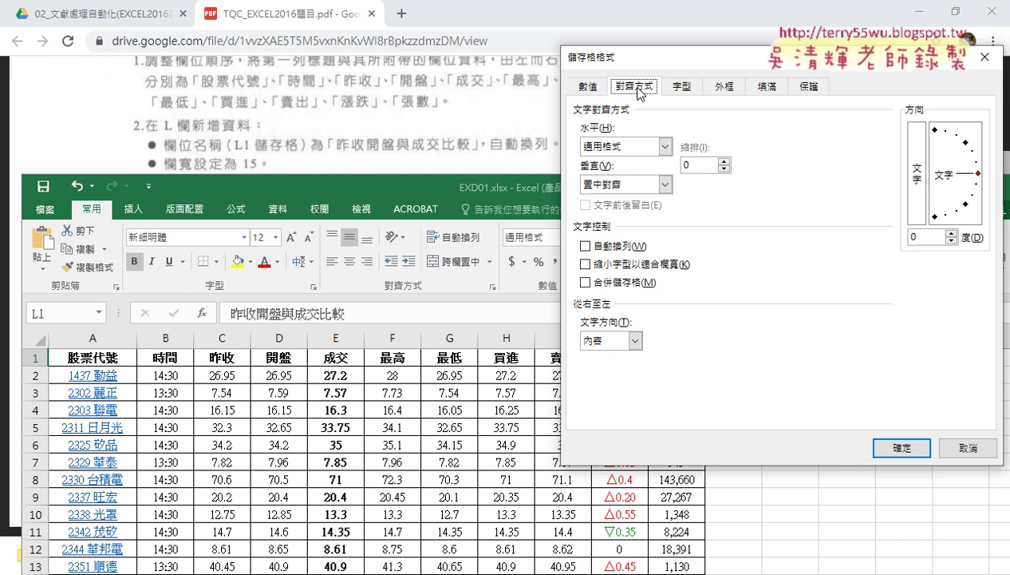
drag(657, 83, 638, 77)
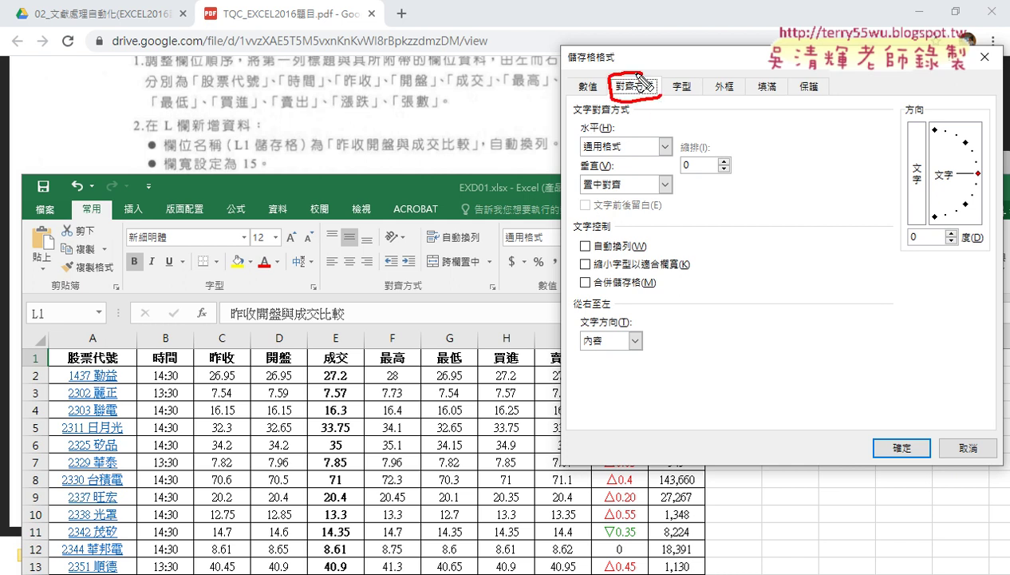
mouse_move(581, 228)
mouse_down()
mouse_move(616, 226)
mouse_move(658, 259)
mouse_up()
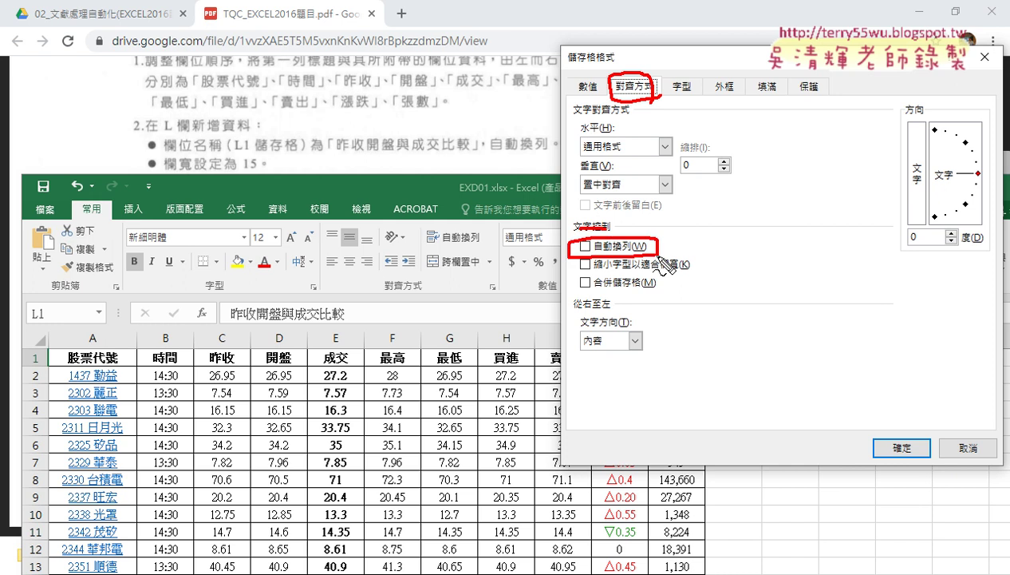
drag(583, 242, 639, 227)
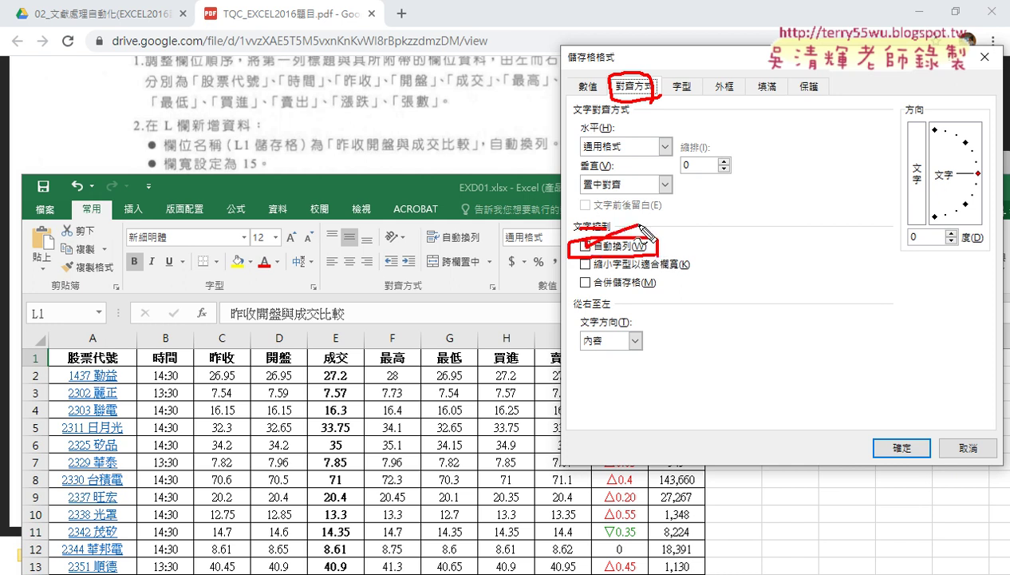
key(Escape)
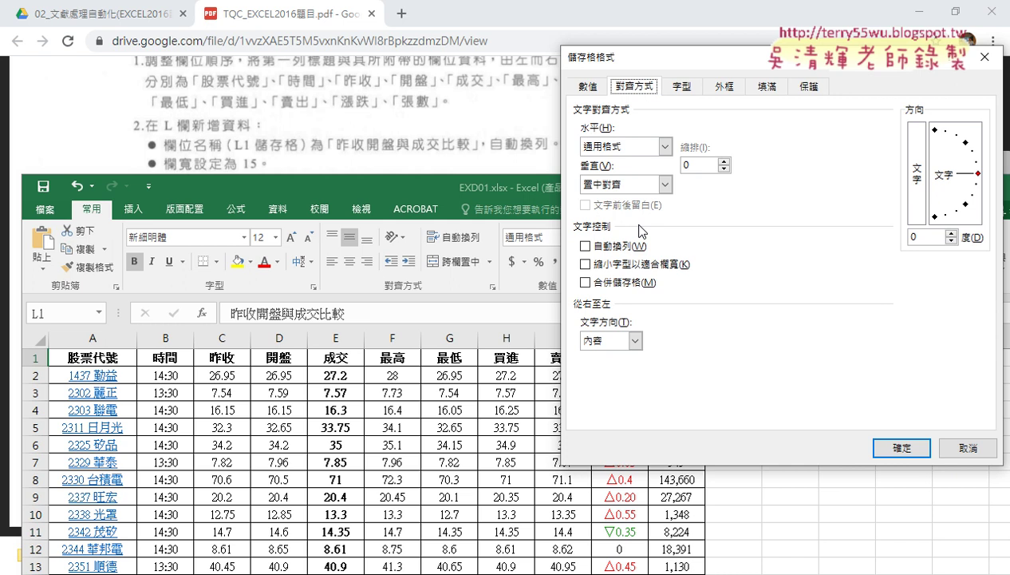
click(586, 247)
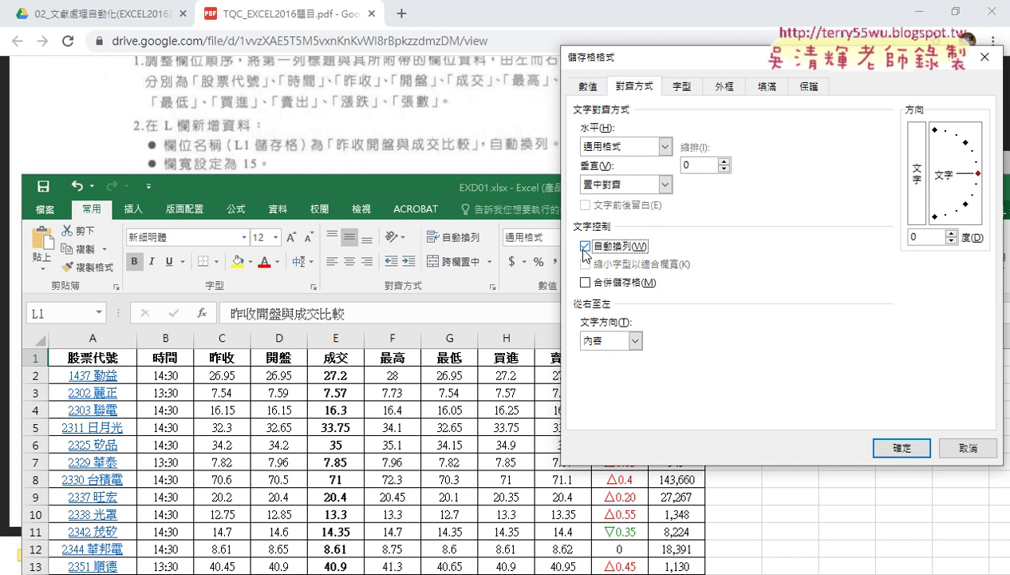
click(888, 443)
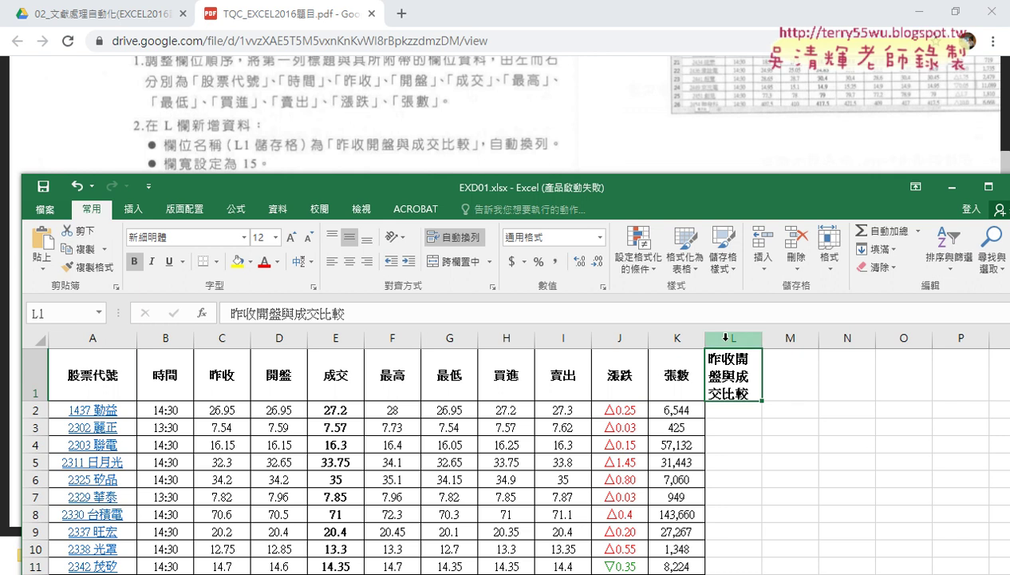
Set column L's width to 15 so the header wraps onto two lines
click(725, 337)
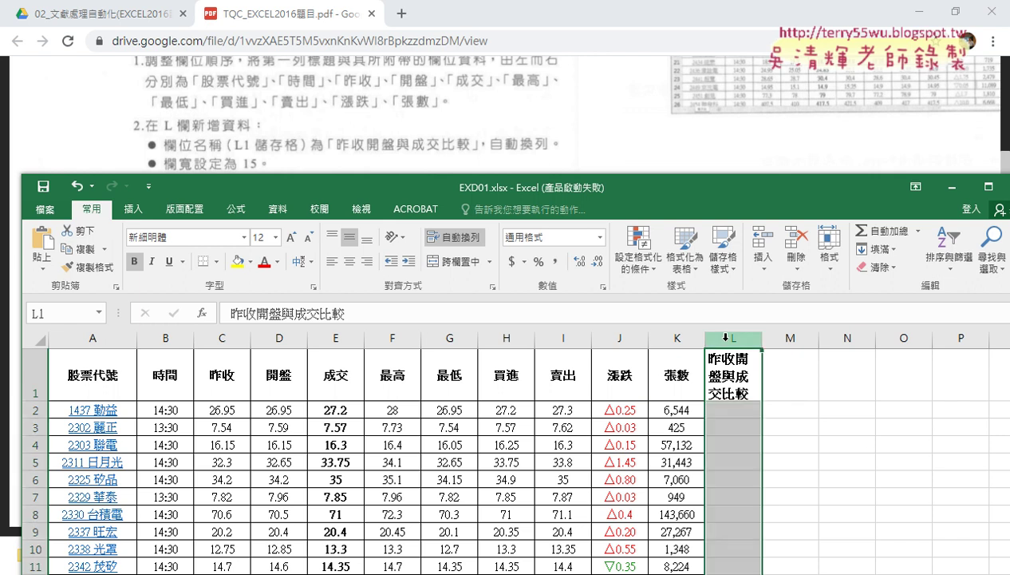
right_click(729, 422)
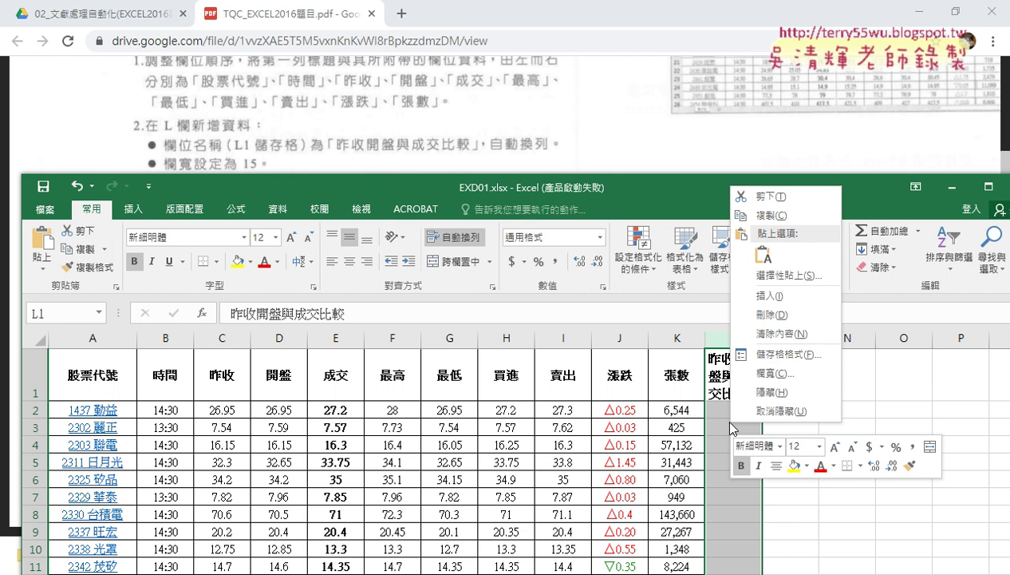
click(780, 374)
text(15)
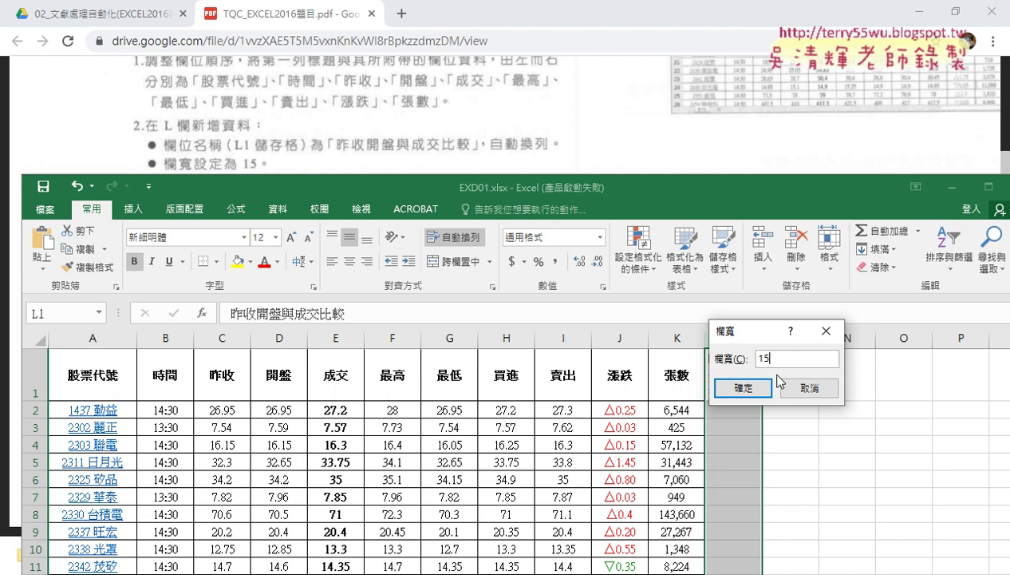
key(Return)
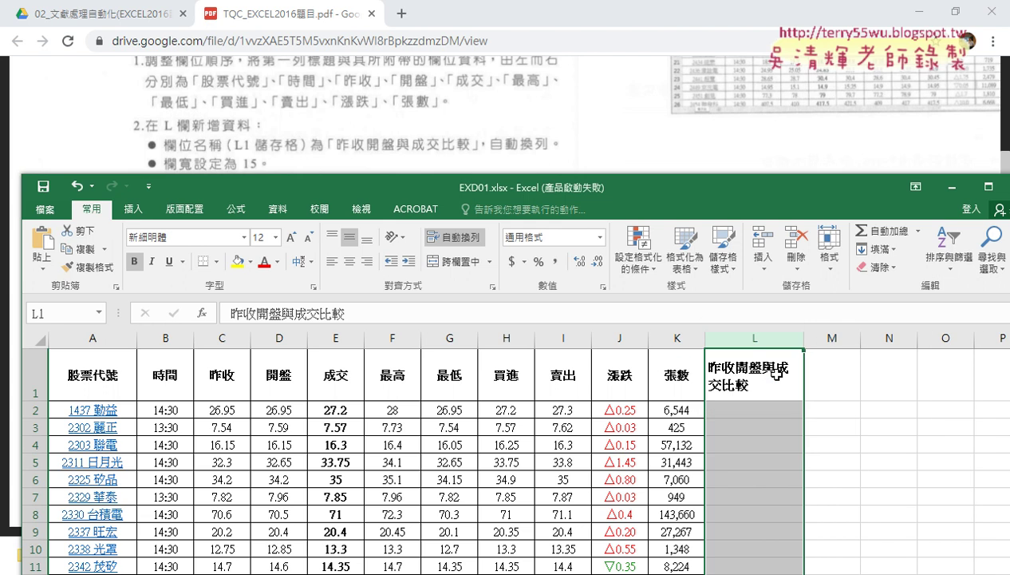
click(759, 411)
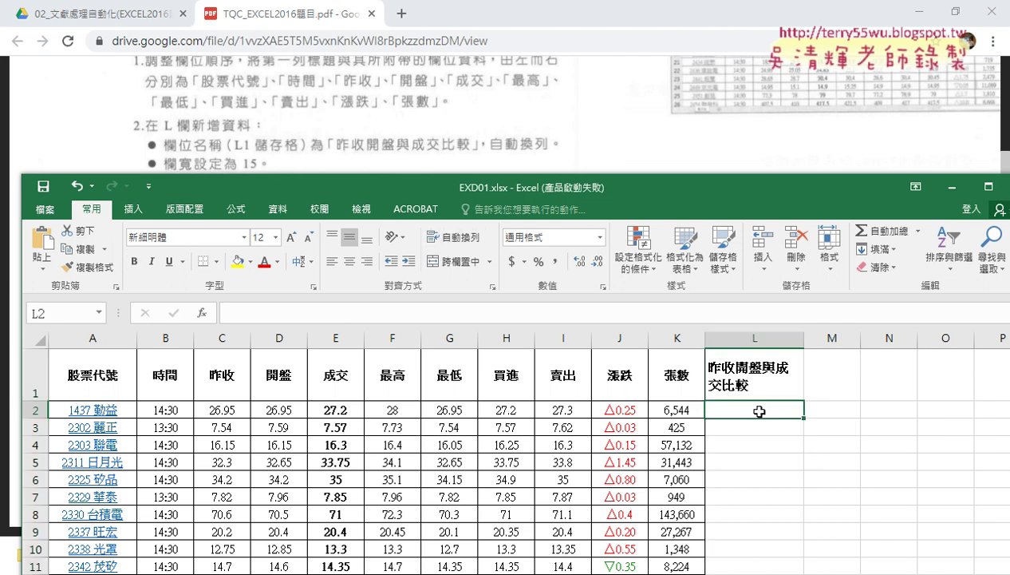
drag(354, 190, 359, 253)
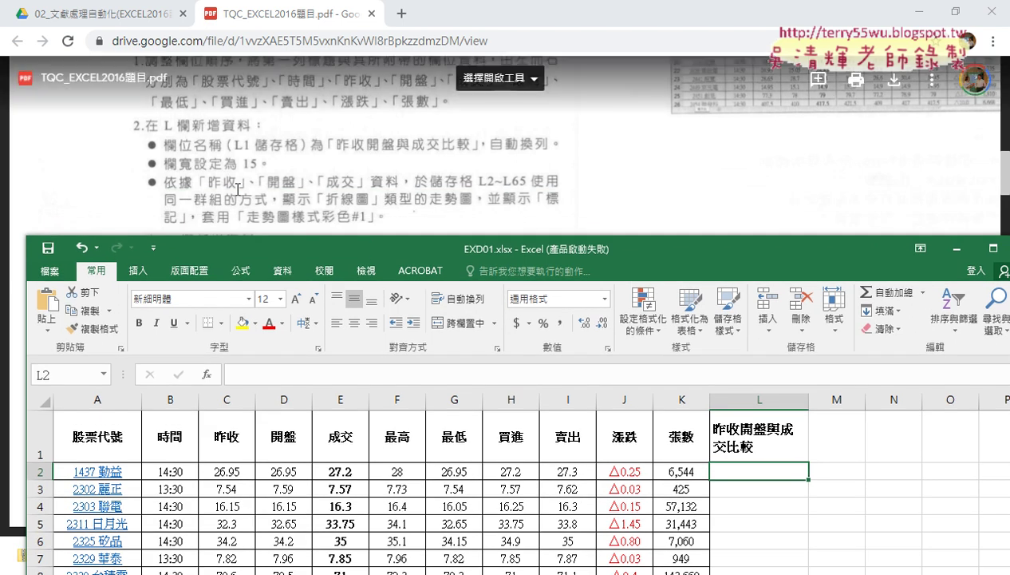
drag(205, 192, 236, 192)
drag(215, 439, 248, 438)
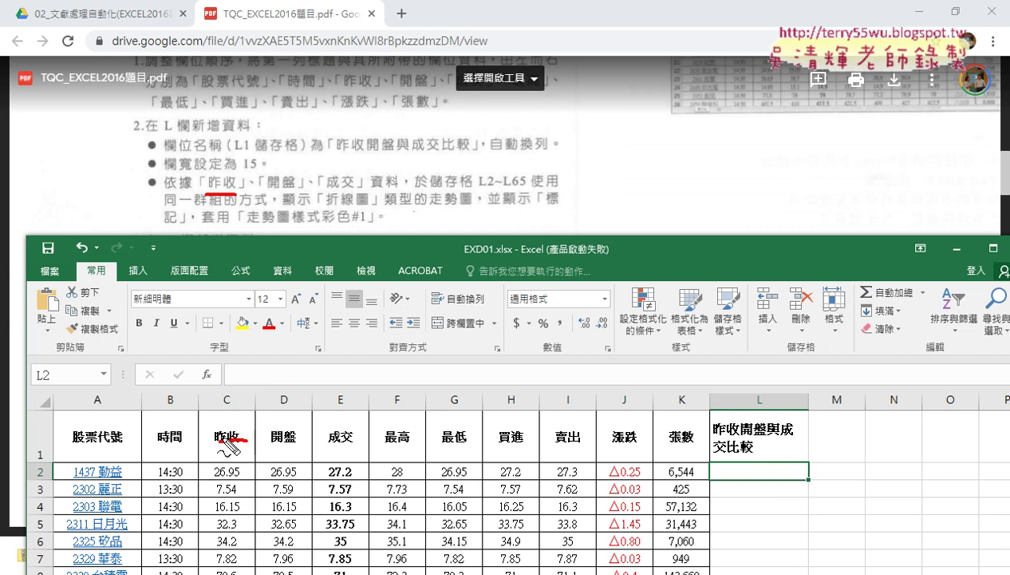
drag(297, 195, 278, 196)
drag(297, 443, 260, 449)
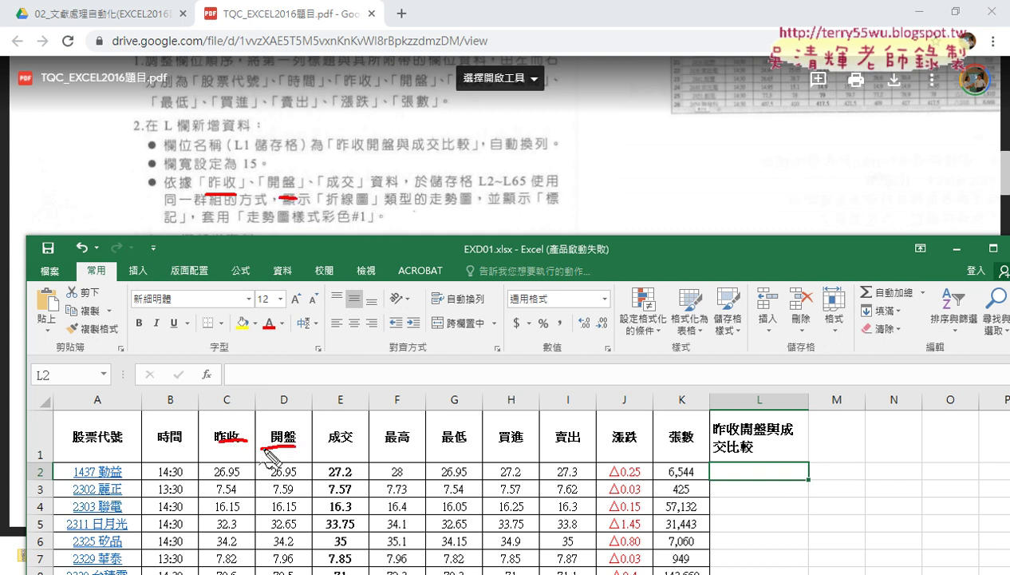
drag(339, 191, 357, 184)
drag(366, 444, 323, 449)
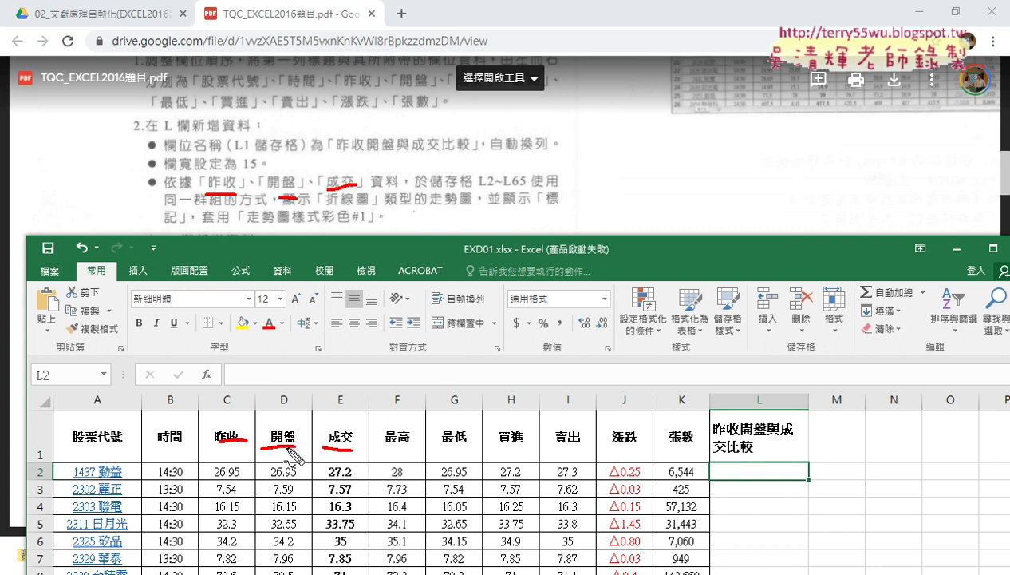
drag(210, 478, 327, 483)
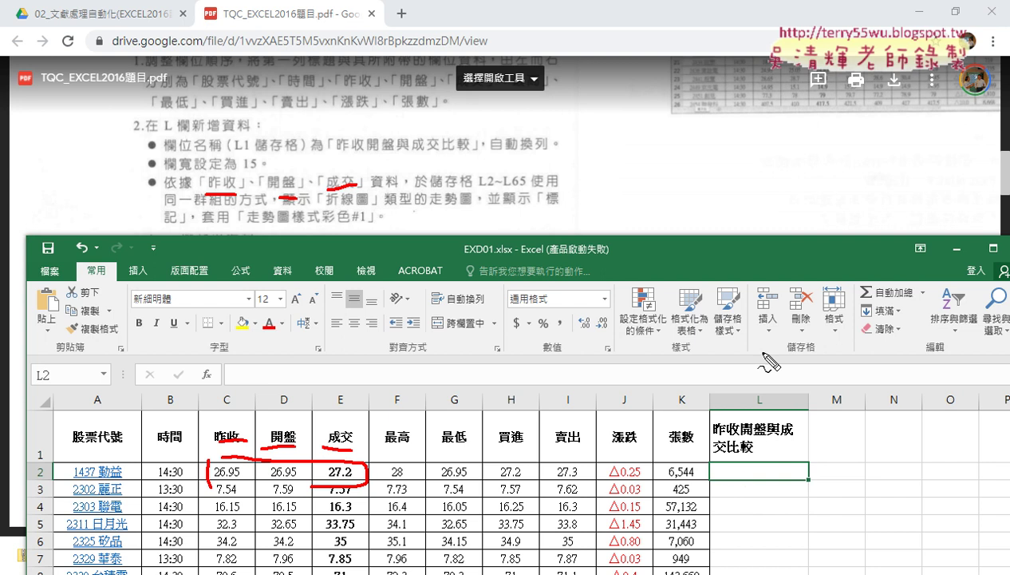
drag(643, 354, 691, 356)
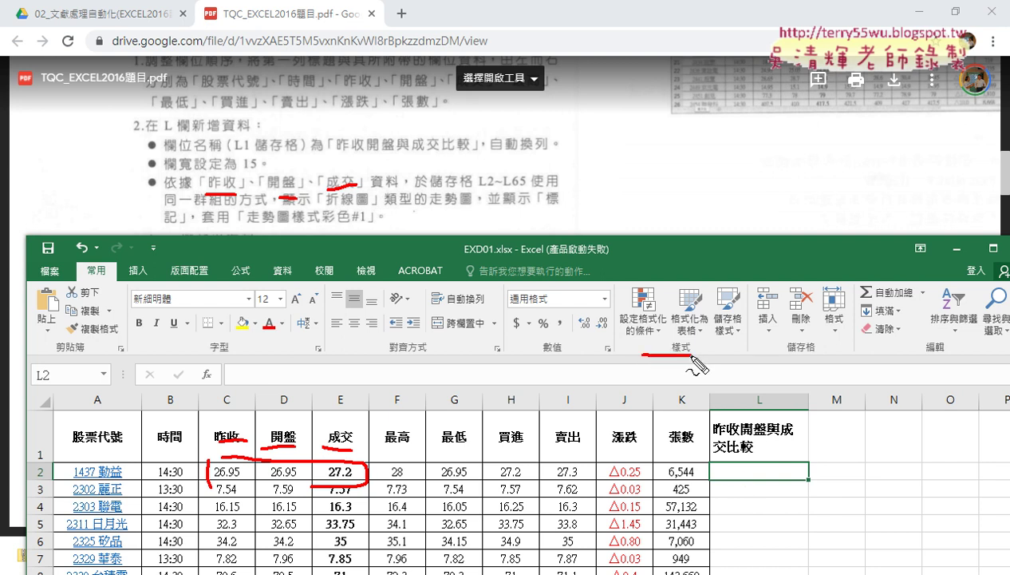
drag(691, 356, 726, 322)
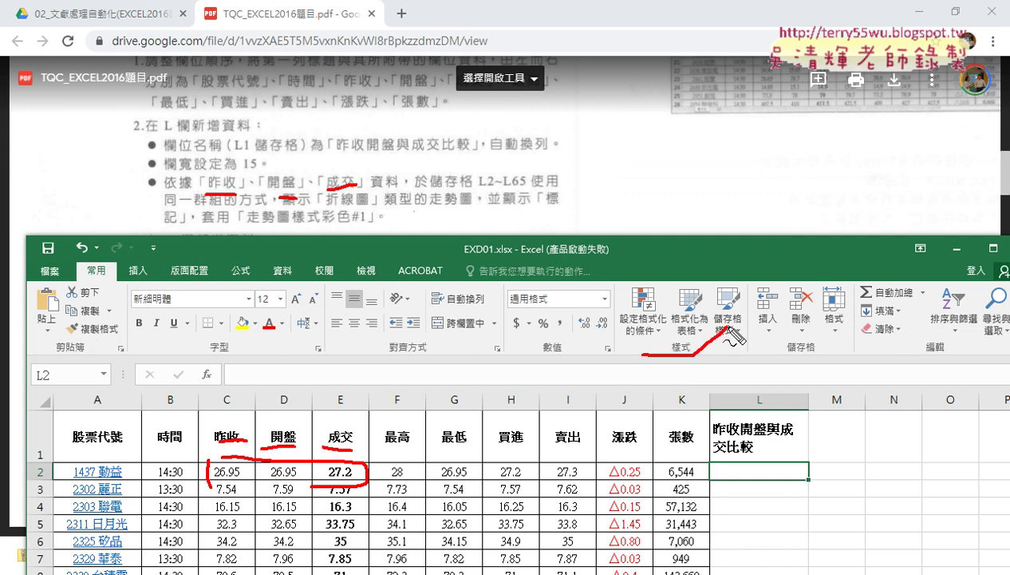
mouse_move(768, 346)
mouse_down()
mouse_move(818, 350)
mouse_move(835, 368)
mouse_up()
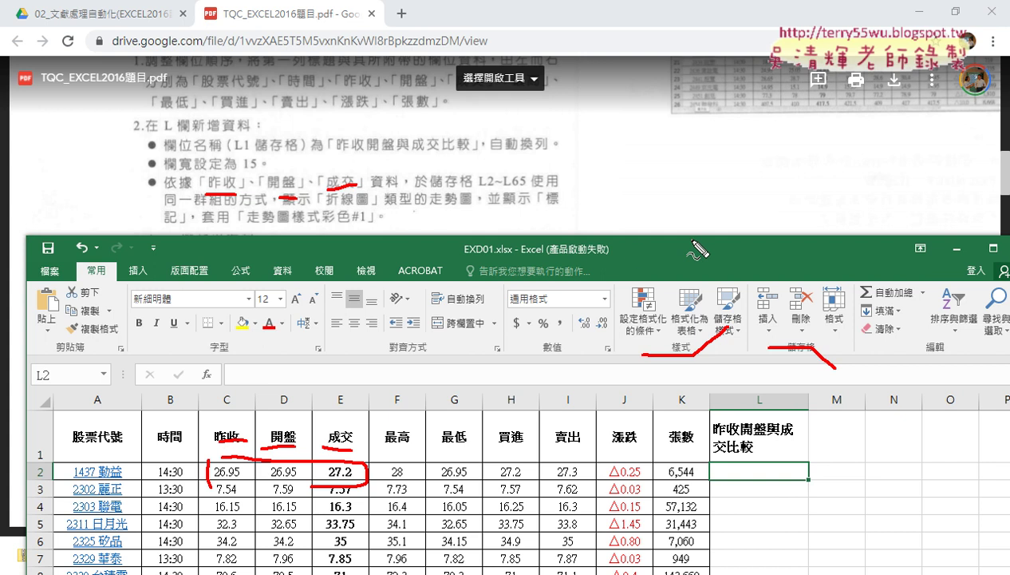
drag(709, 244, 750, 244)
drag(771, 312, 875, 311)
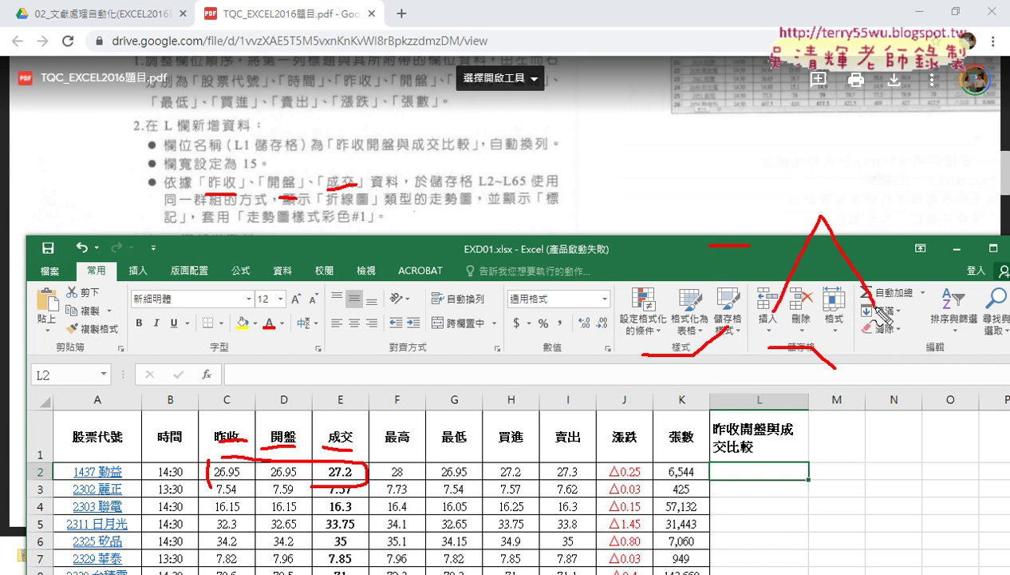
mouse_move(905, 292)
mouse_down()
mouse_move(930, 351)
mouse_move(974, 307)
mouse_up()
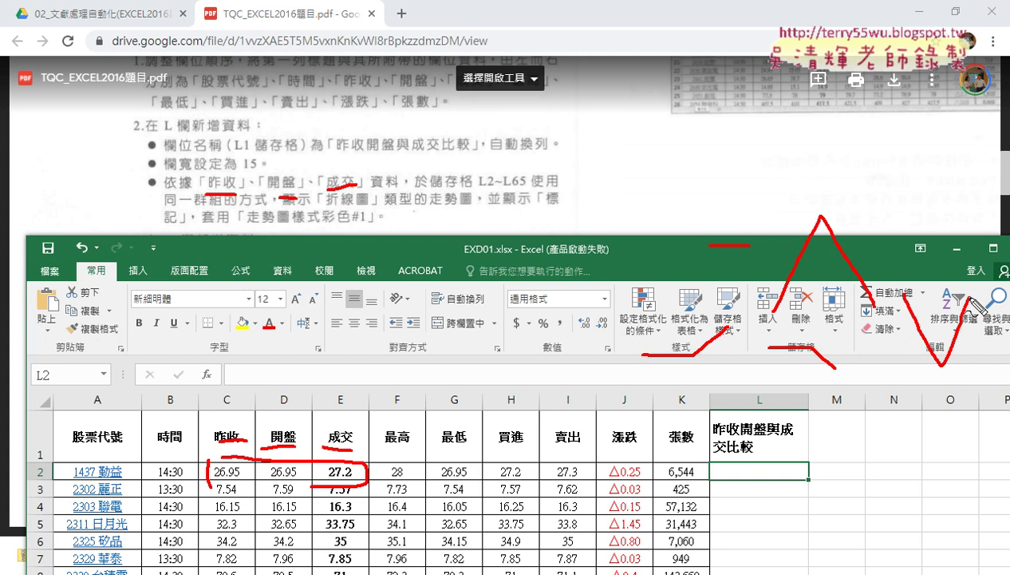
key(Escape)
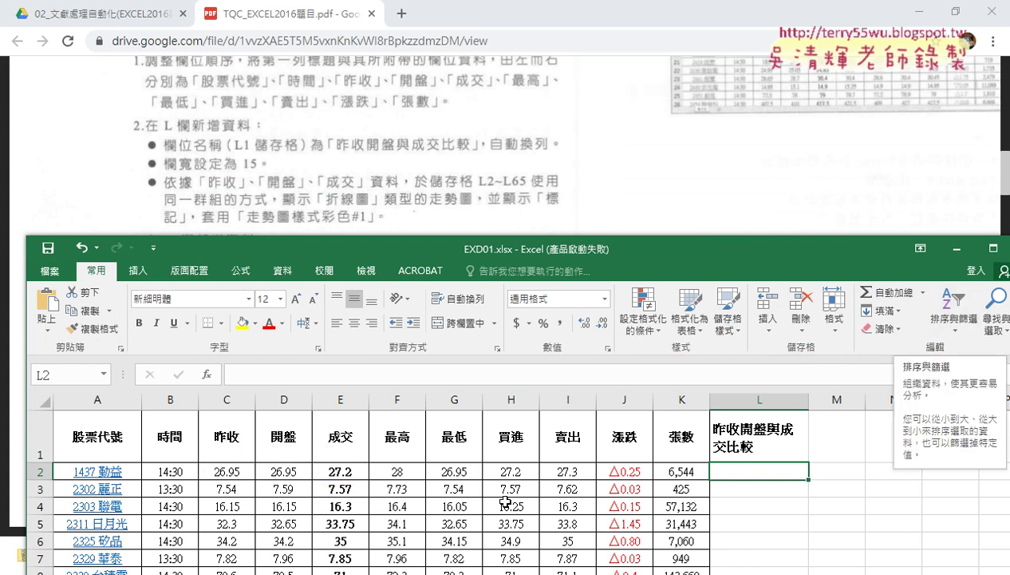
Check row 2's C2:E2 values, reselect L2, move the Excel window up, then switch to the TQC PDF
drag(227, 471, 343, 472)
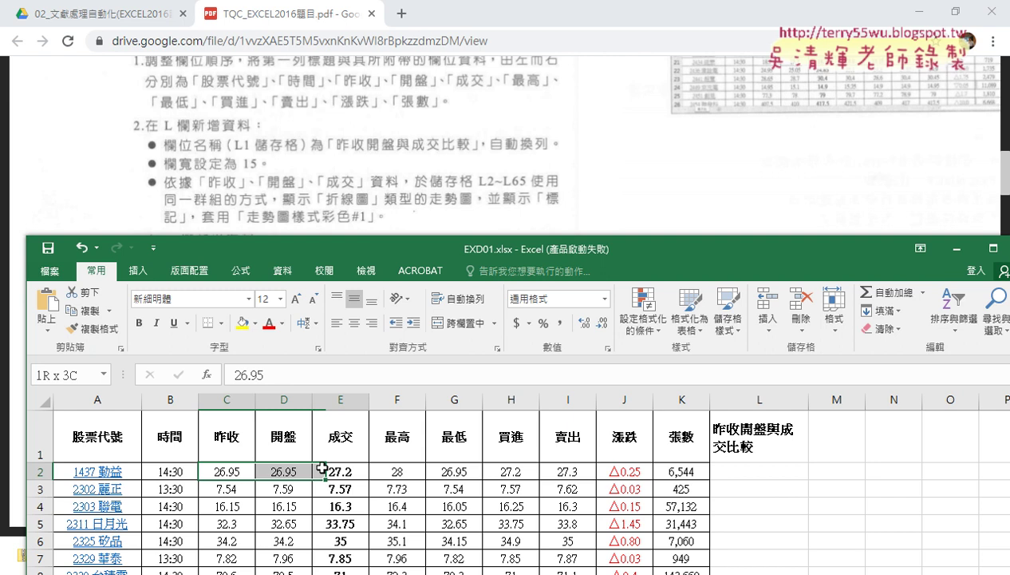
click(764, 476)
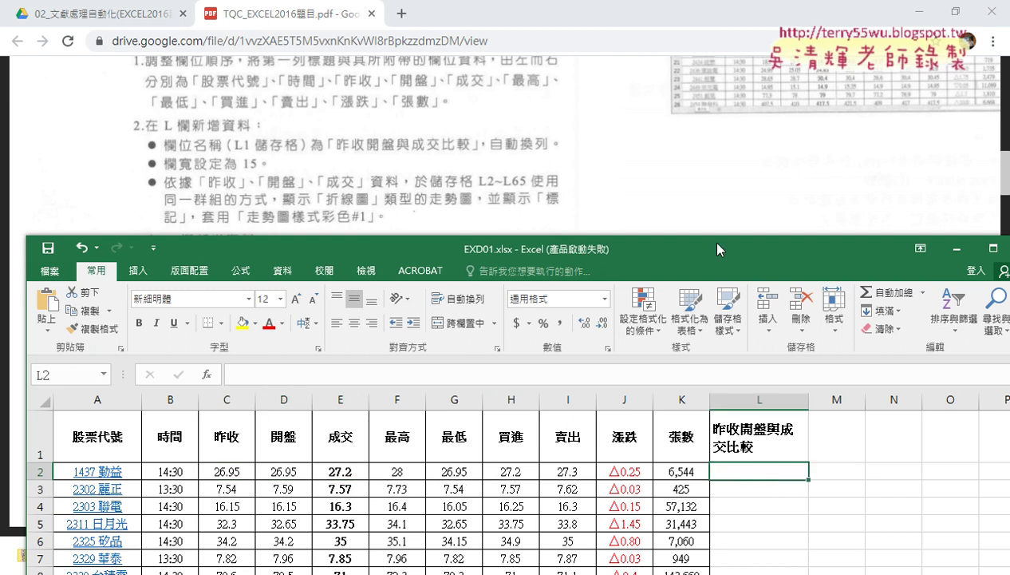
drag(708, 240, 694, 14)
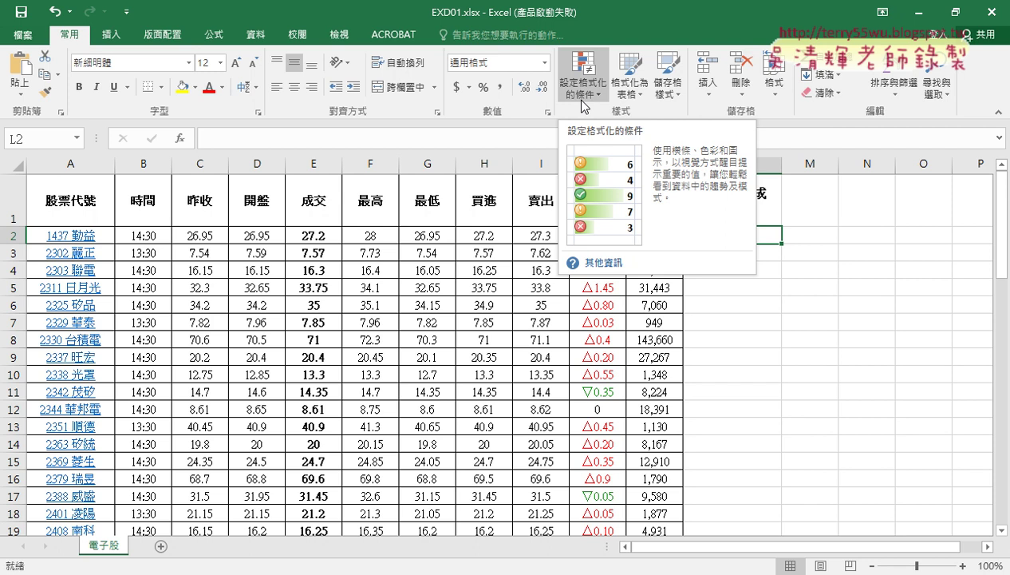
click(770, 351)
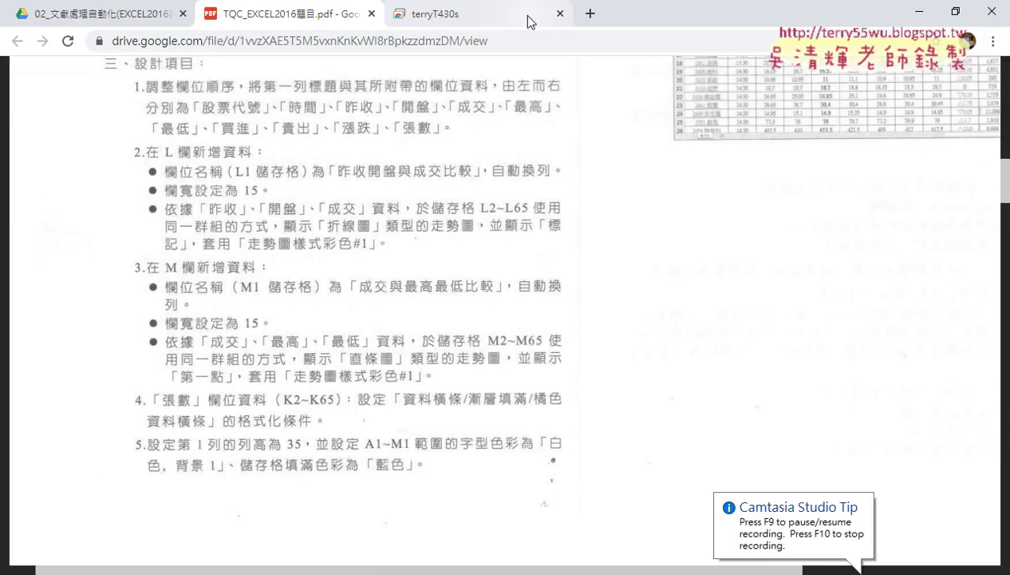
Underline and tick off the column L and M requirements in the PDF
drag(146, 158, 253, 157)
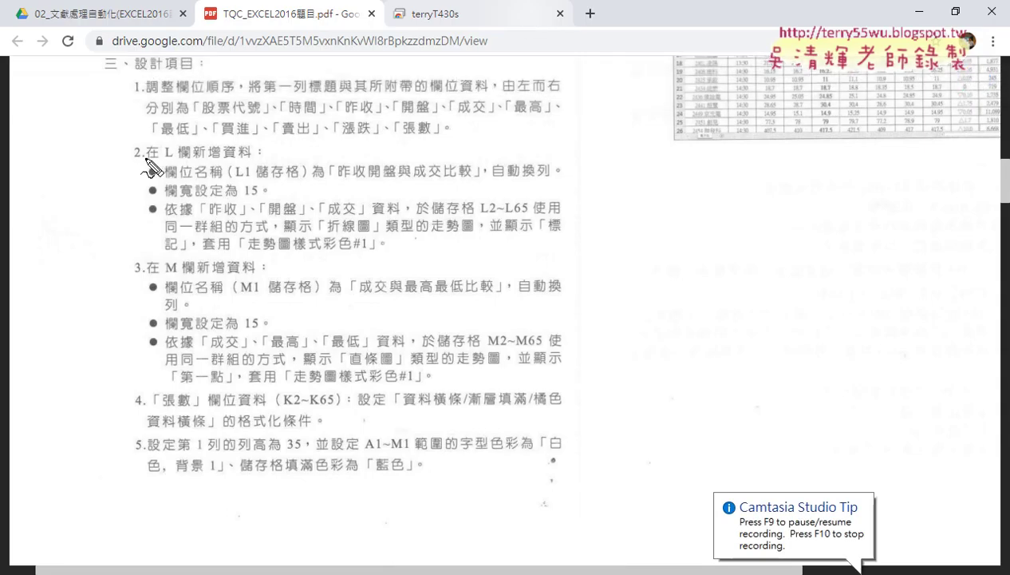
drag(148, 279, 243, 279)
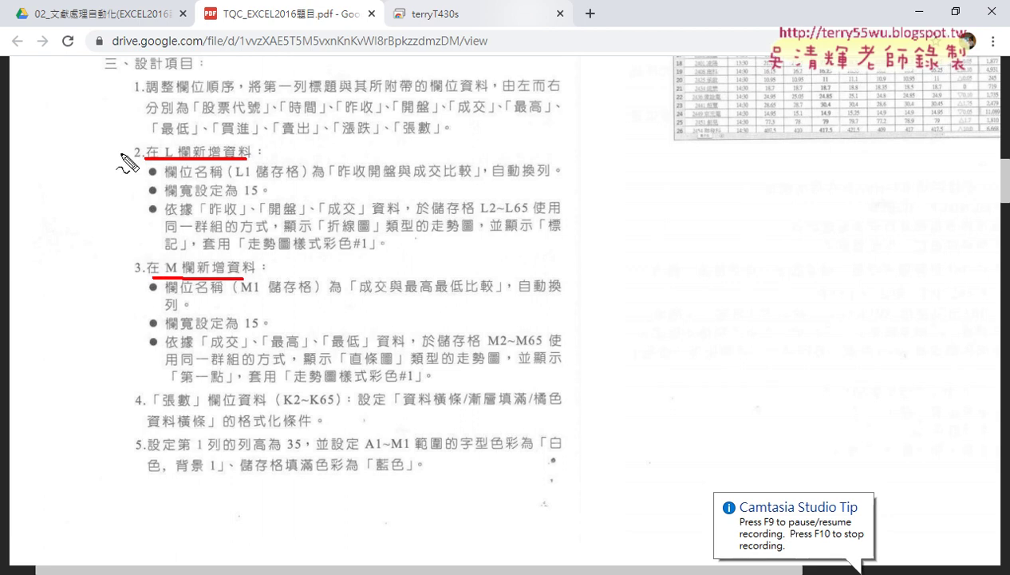
drag(111, 148, 140, 146)
drag(108, 274, 155, 238)
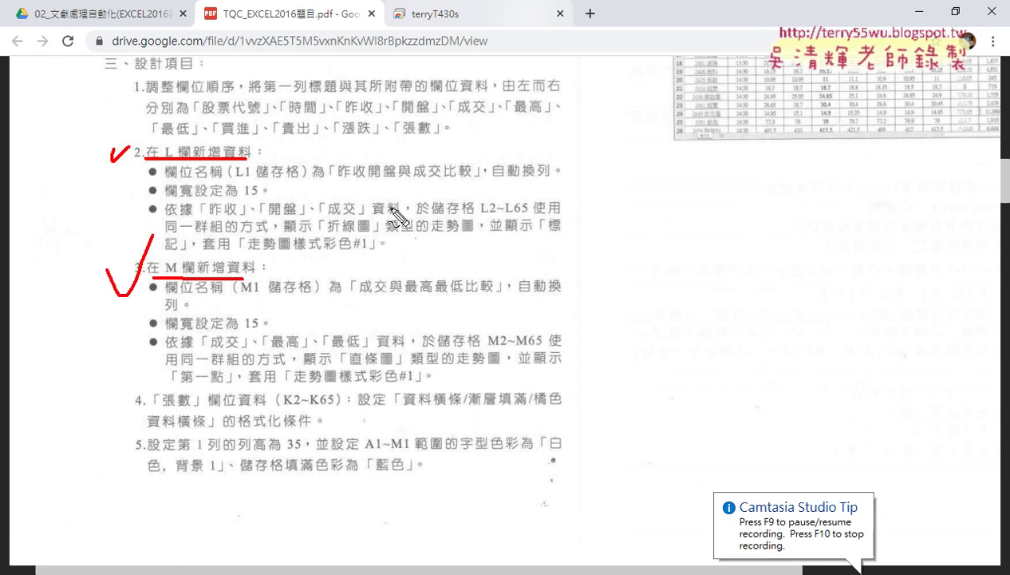
Mark headings 成交與最高最低比較 and 昨收開盤與成交比較 and chart types 折線圖/直條圖, then clear annotations and minimize the PDF
drag(371, 299, 492, 288)
drag(360, 178, 451, 173)
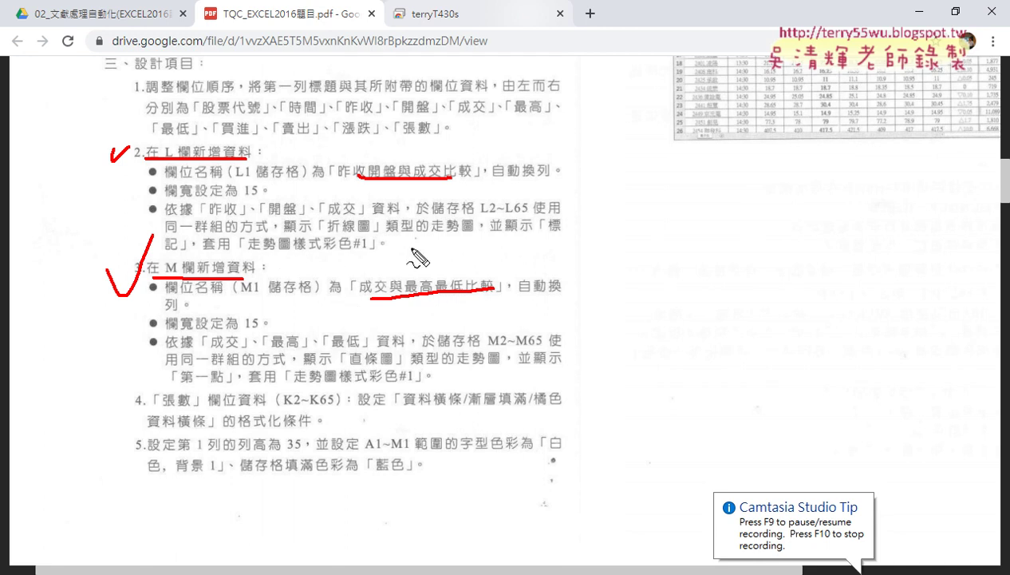
drag(340, 231, 372, 235)
drag(347, 366, 392, 363)
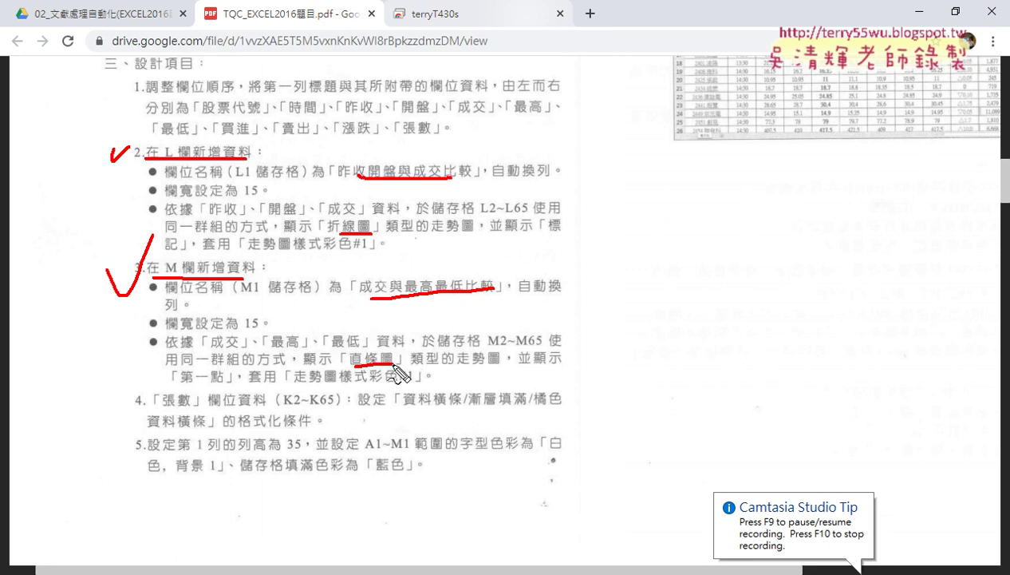
key(Escape)
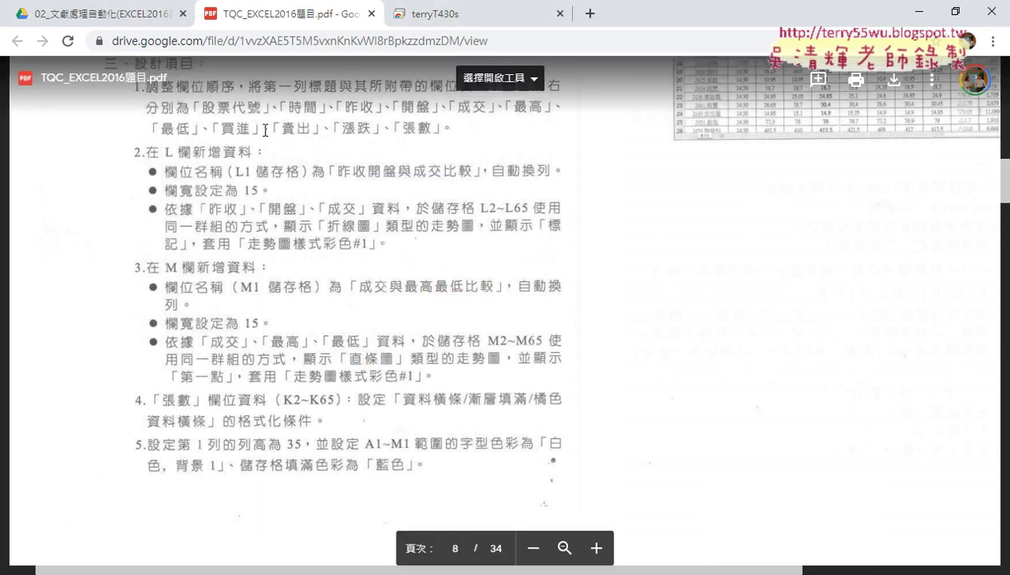
click(920, 12)
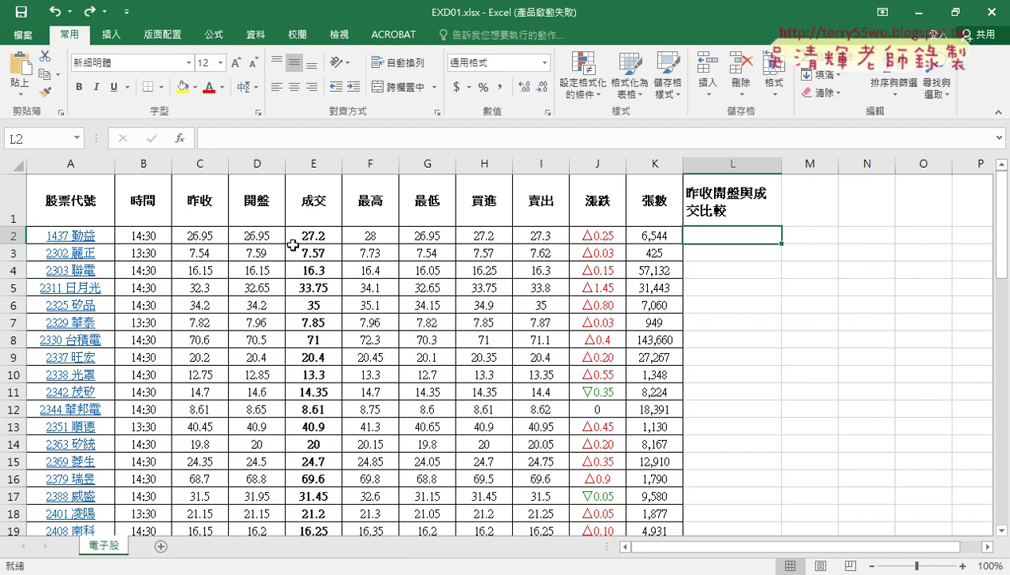
Check row 2's 昨收 to 成交 values in C2:E2, select L2, and show the Insert ribbon
drag(211, 235, 320, 238)
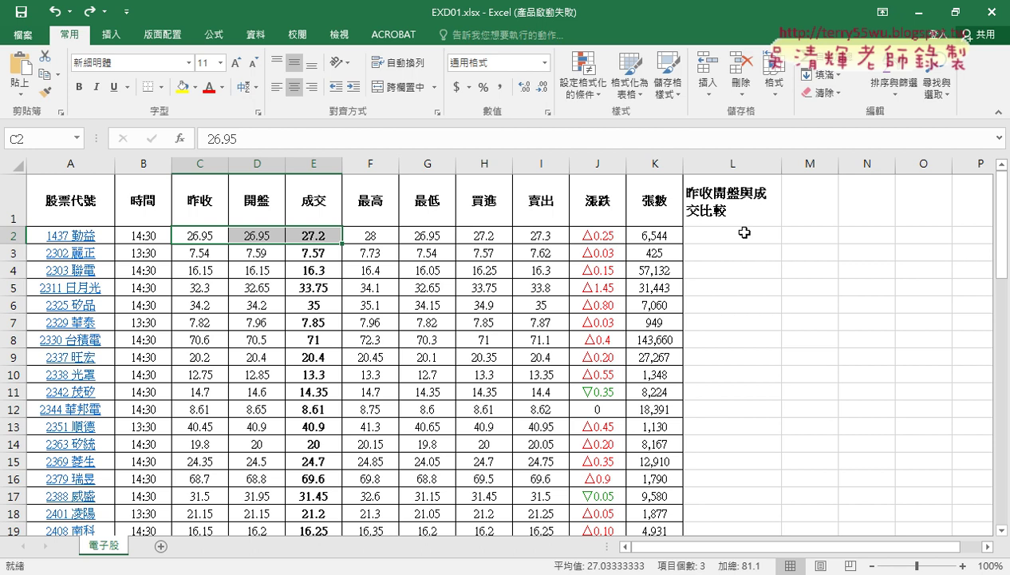
click(745, 233)
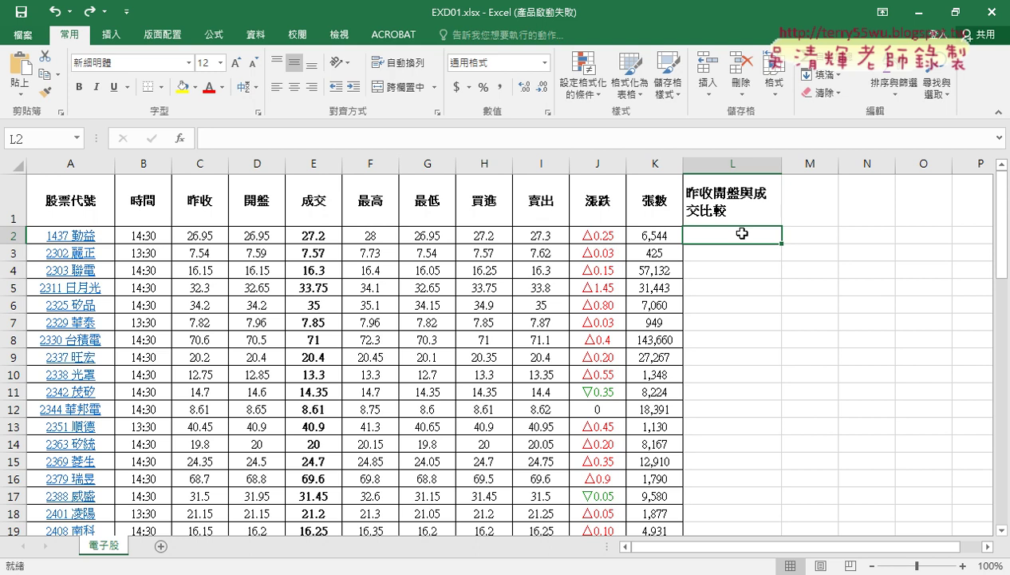
click(114, 36)
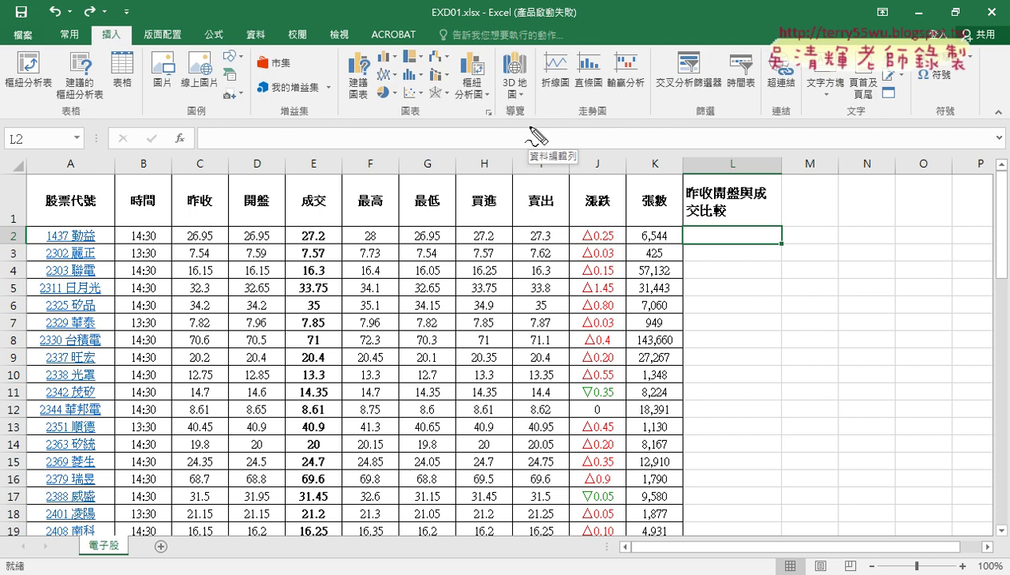
Insert a 折線圖 (Line) sparkline in L2 with data range C2:E2
drag(99, 28, 136, 26)
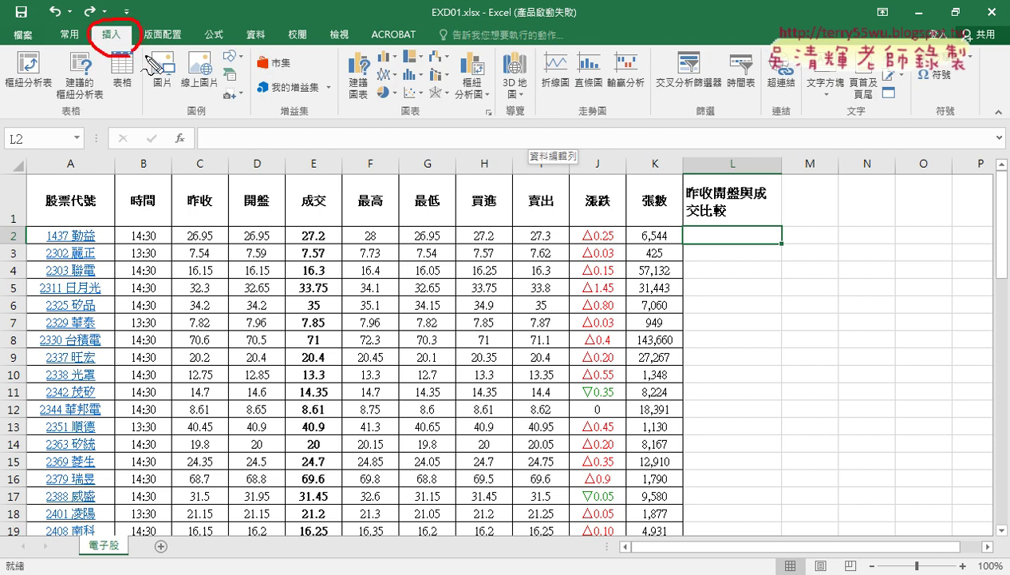
mouse_move(551, 131)
mouse_down()
mouse_move(563, 57)
mouse_move(592, 97)
mouse_up()
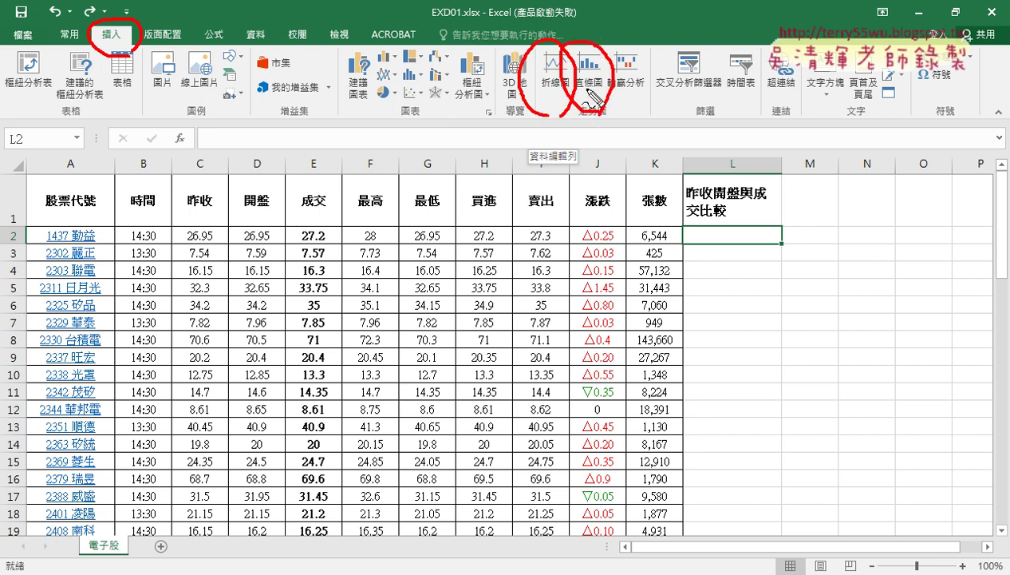
key(Escape)
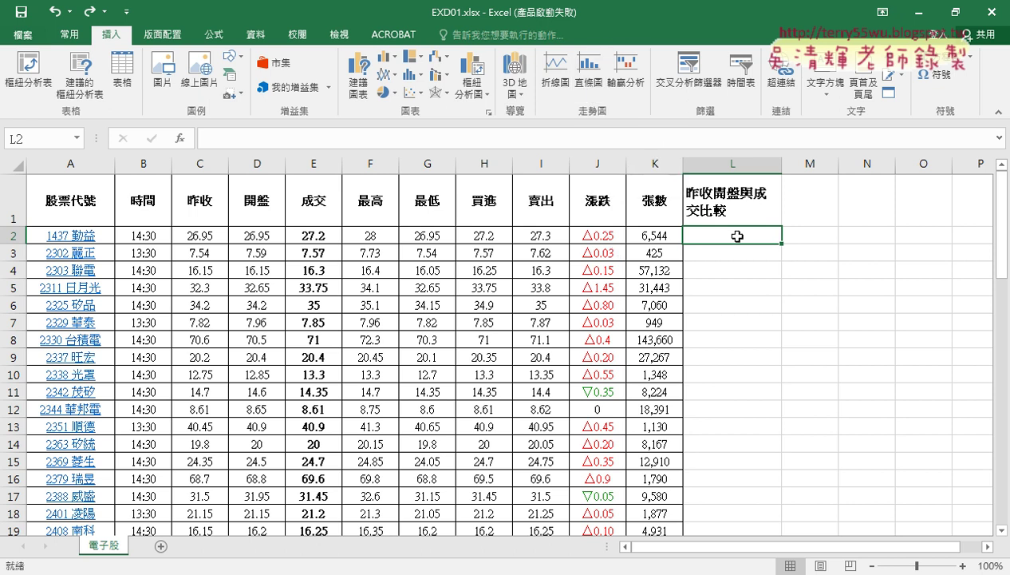
click(556, 86)
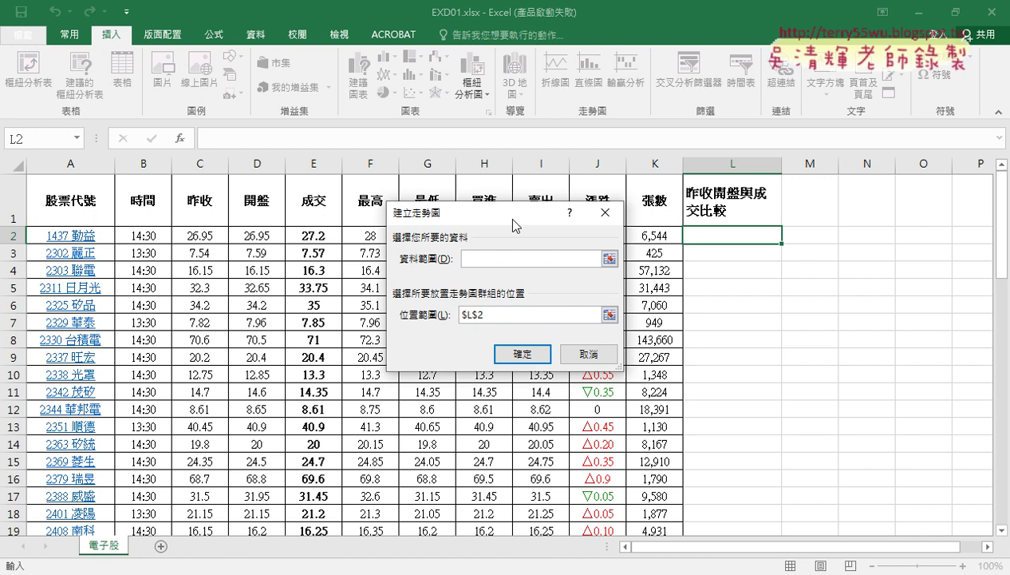
drag(506, 217, 511, 263)
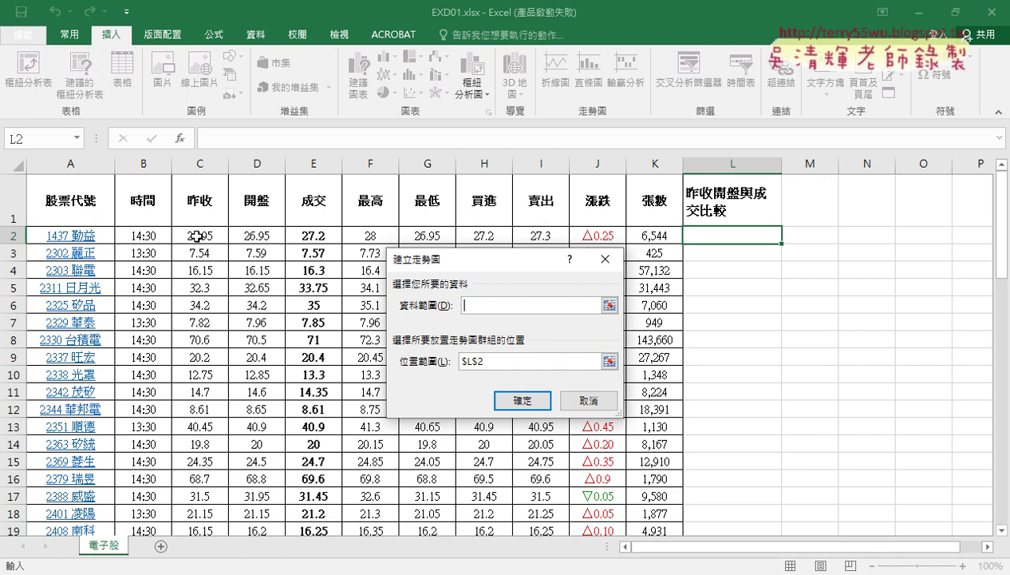
drag(196, 236, 314, 236)
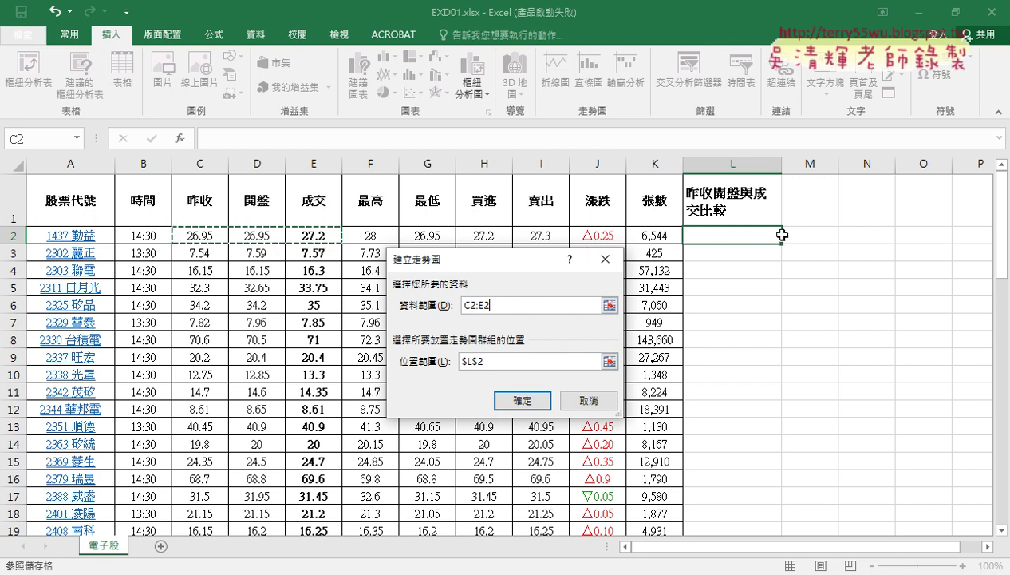
click(531, 401)
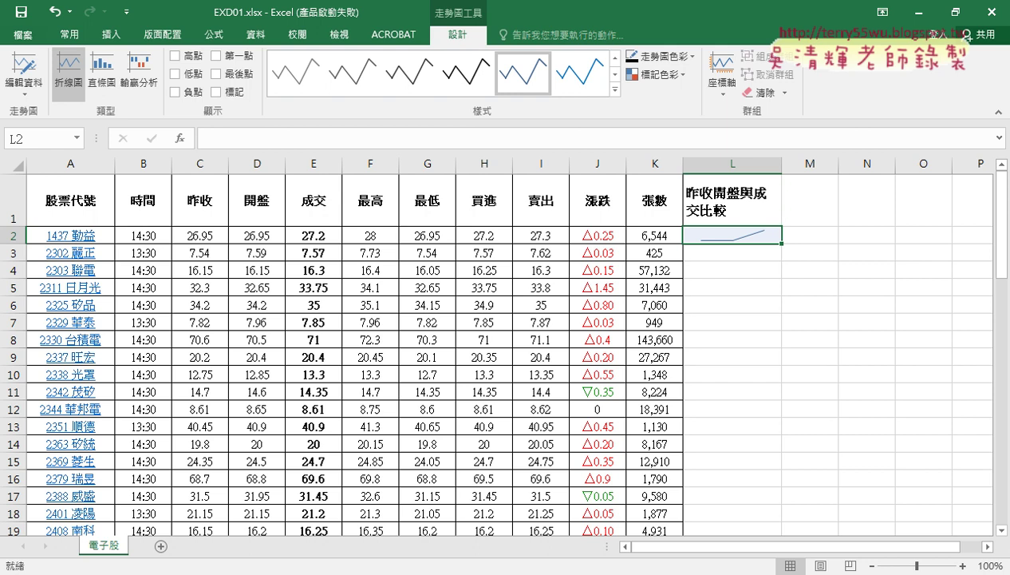
In the PDF, mark column L's markers and 走勢圖樣式彩色#1 requirements, then return to Excel
click(174, 533)
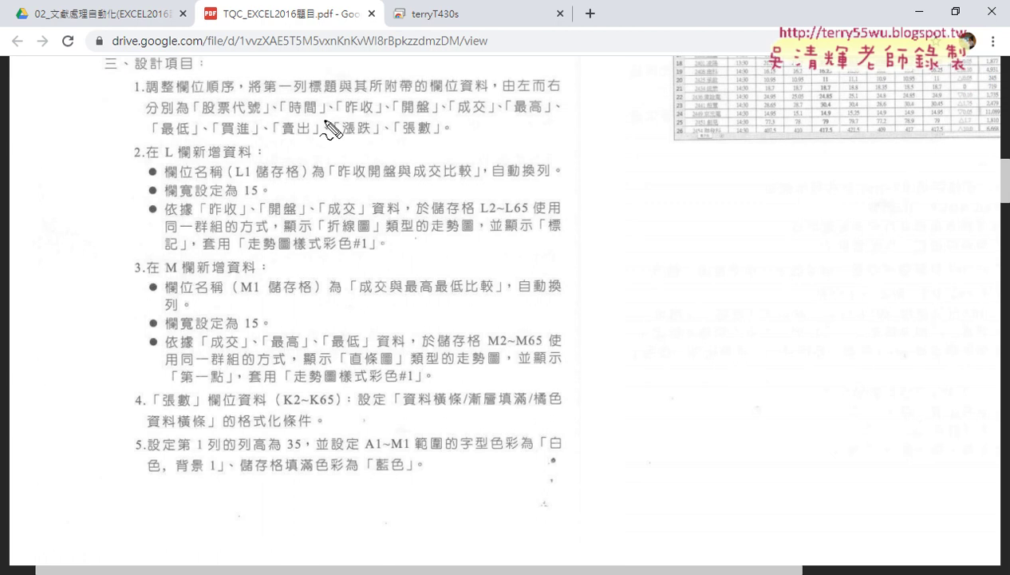
drag(539, 233, 564, 232)
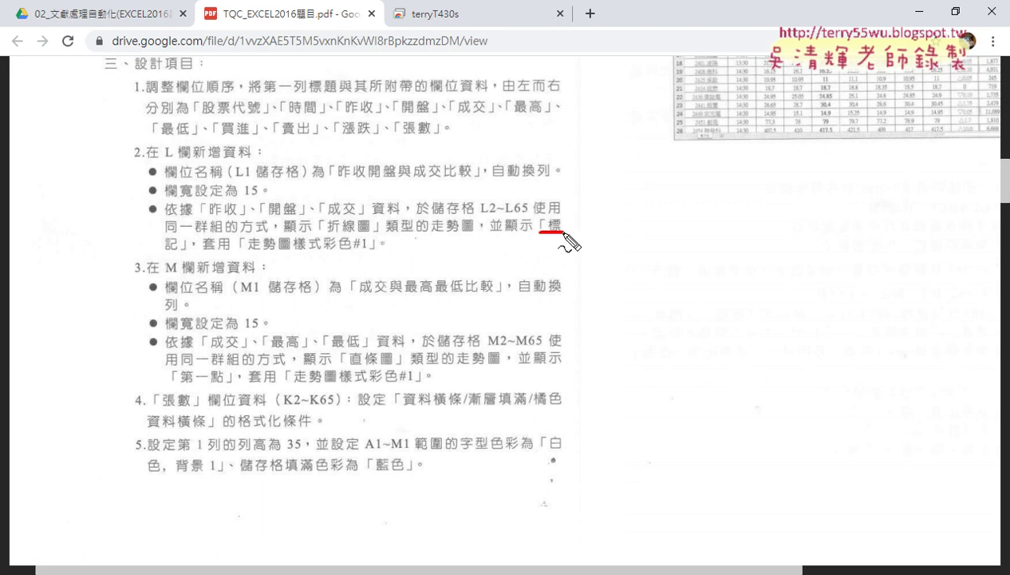
drag(162, 256, 185, 256)
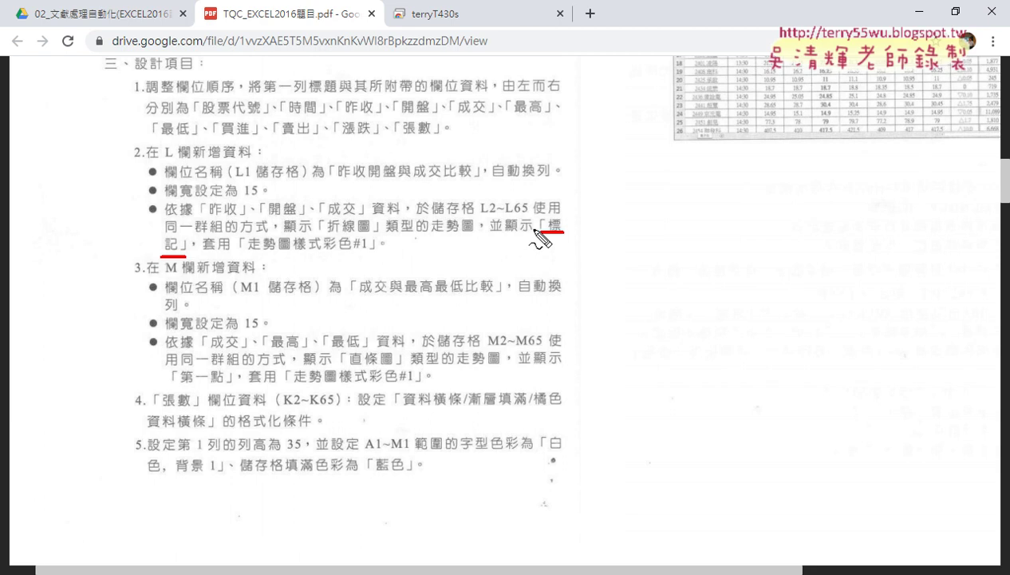
drag(533, 233, 577, 213)
drag(187, 233, 148, 233)
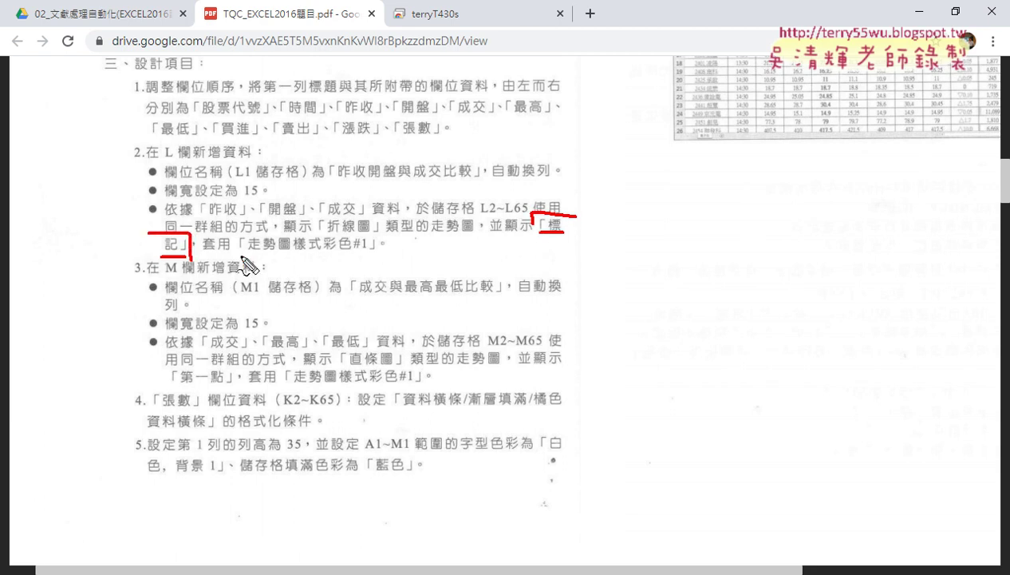
drag(248, 255, 377, 256)
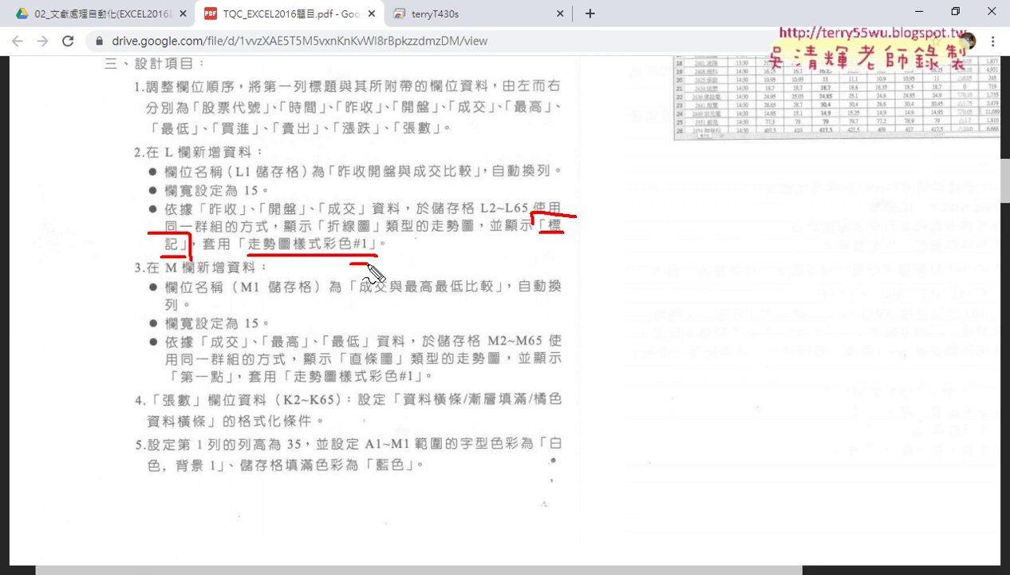
mouse_move(360, 257)
mouse_down()
mouse_move(358, 281)
mouse_move(370, 261)
mouse_move(380, 281)
mouse_up()
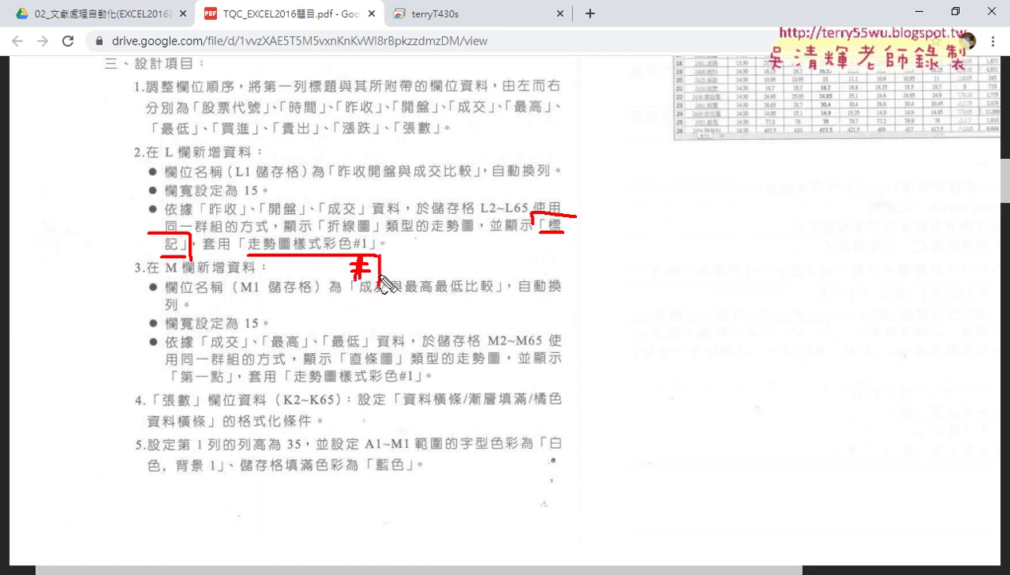
key(Escape)
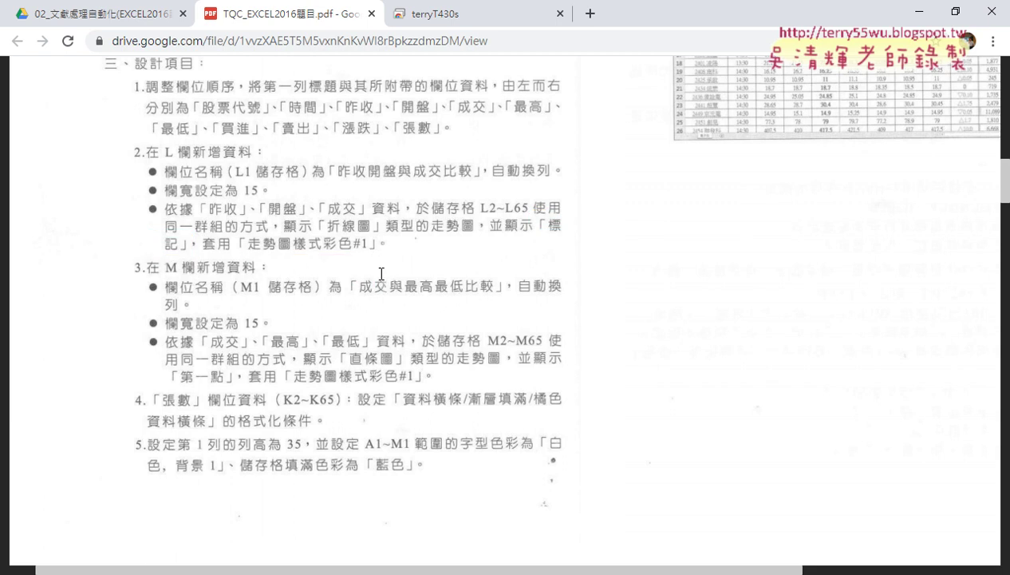
click(910, 12)
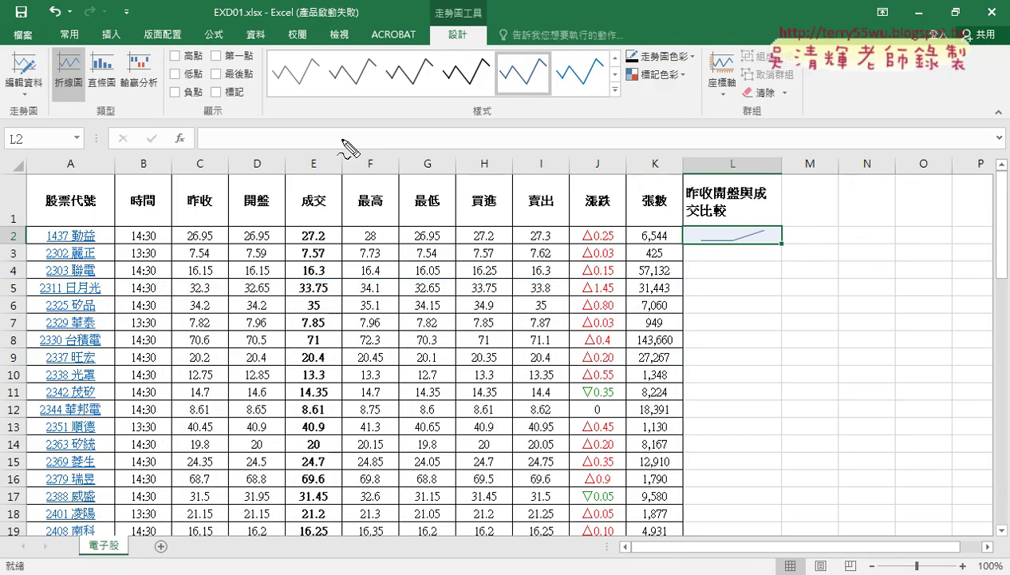
Turn on Markers for the L2 line sparkline, briefly trying and removing a High/Low Point highlight
mouse_move(265, 125)
mouse_down()
mouse_move(174, 128)
mouse_move(268, 126)
mouse_up()
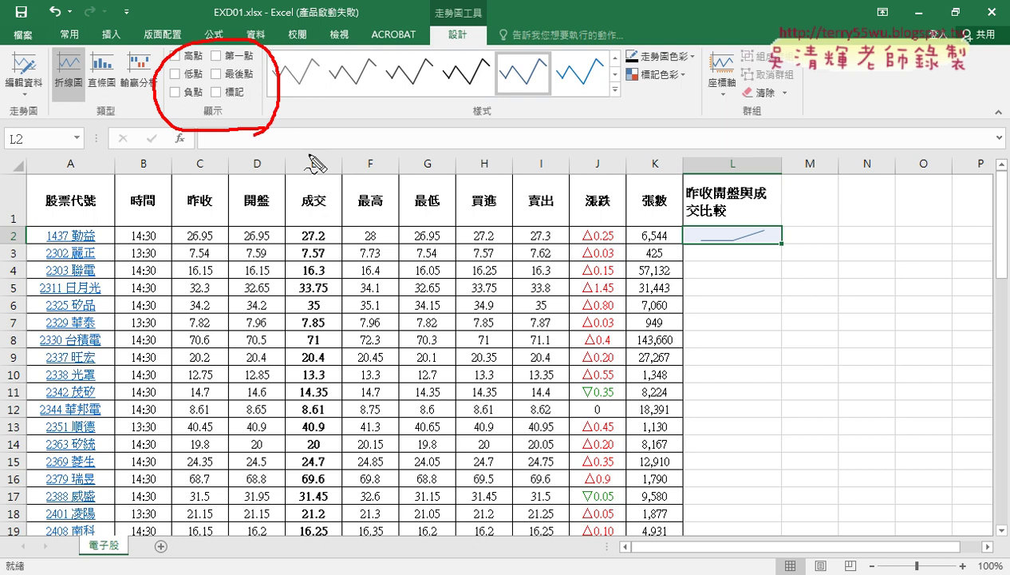
drag(217, 102, 243, 89)
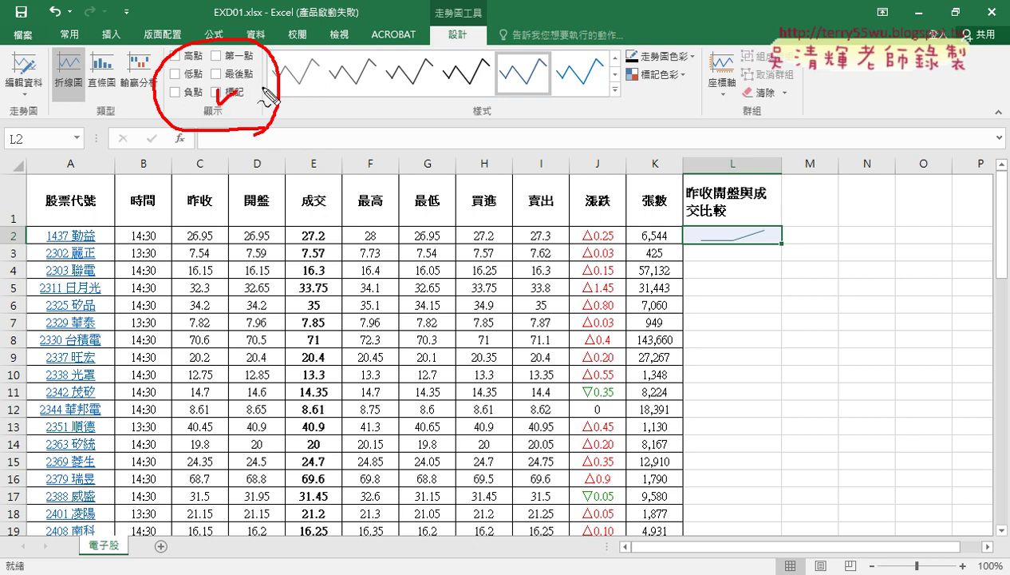
key(Escape)
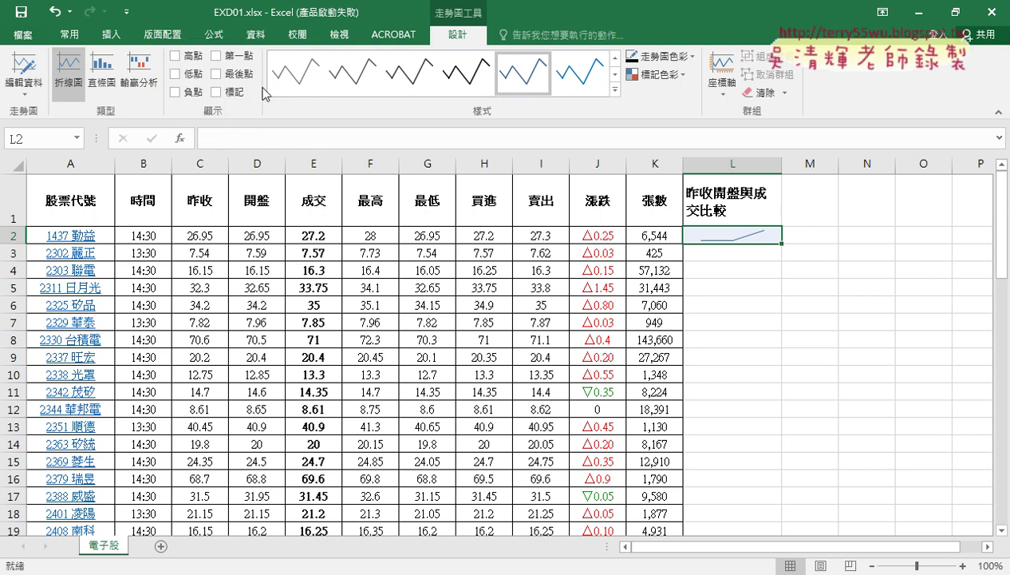
click(217, 92)
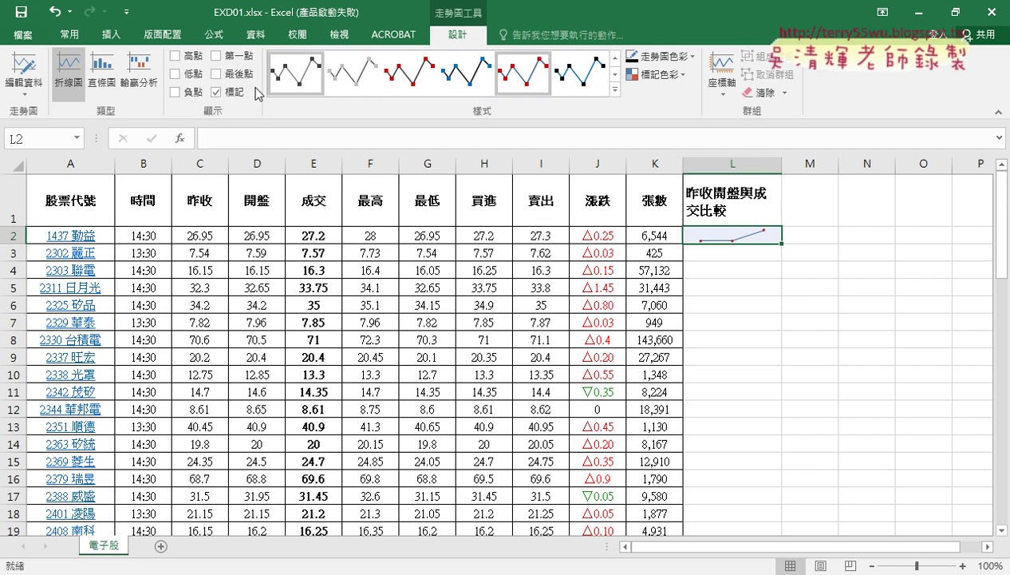
click(177, 74)
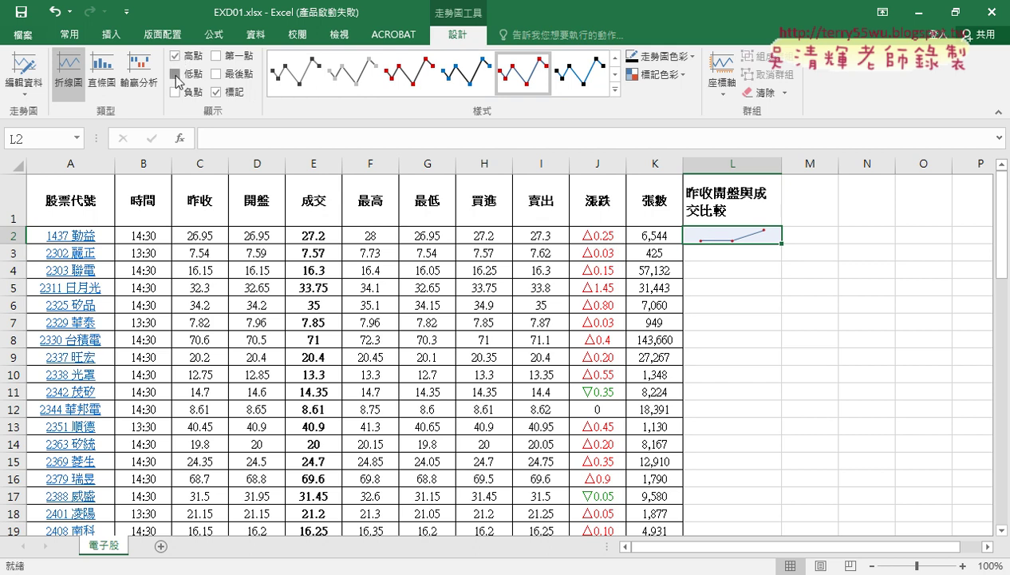
click(184, 75)
click(194, 85)
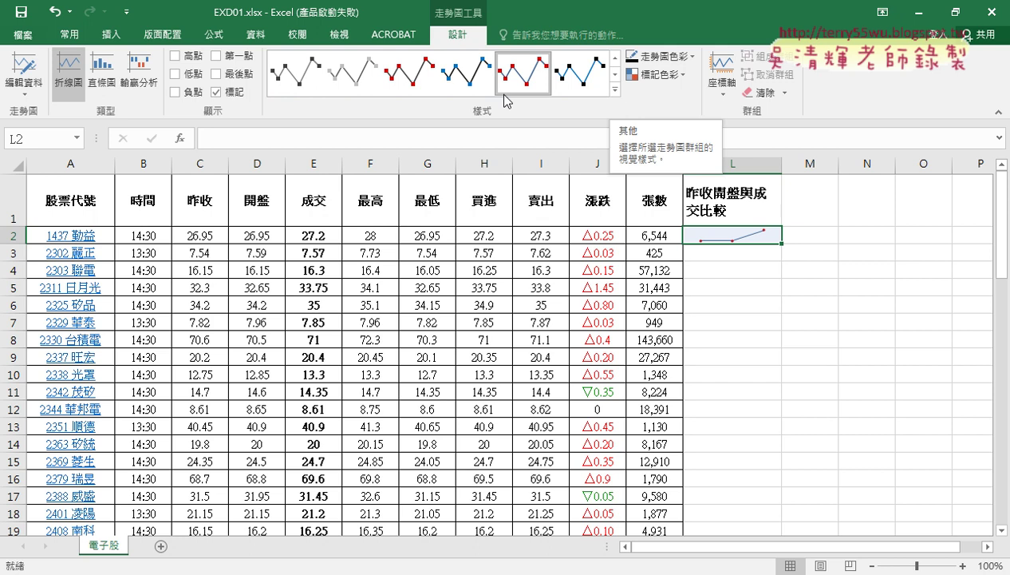
Browse the full sparkline style gallery, then switch to the TQC instructions PDF
click(615, 91)
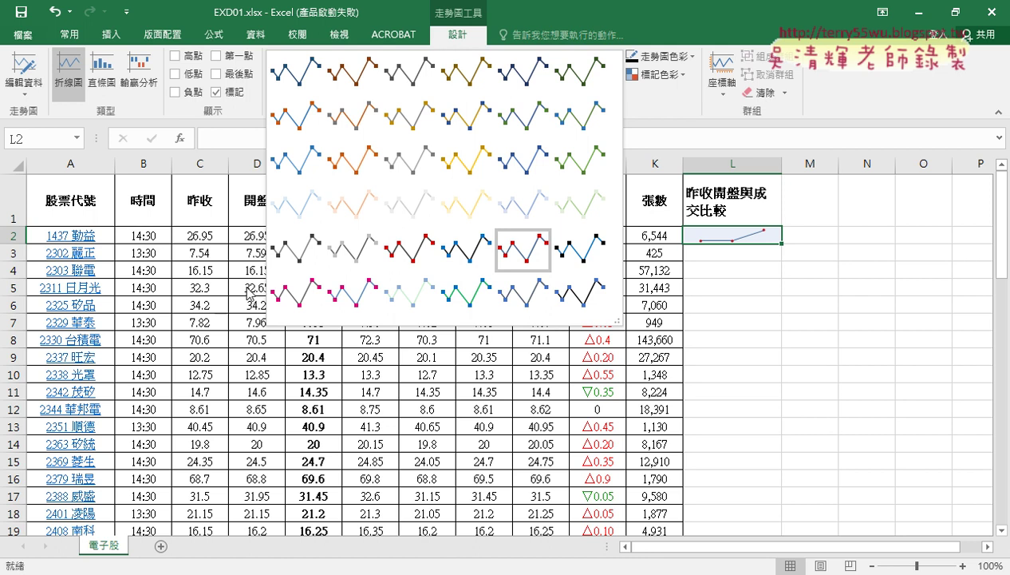
key(alt+Tab)
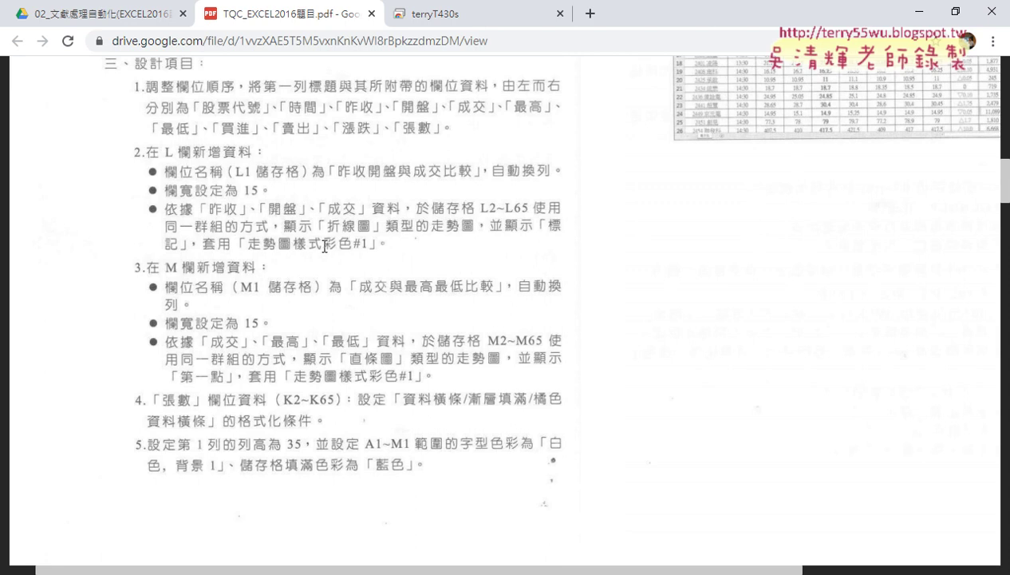
Confirm the required style 走勢圖樣式彩色#1, then reopen Excel's sparkline style gallery
click(917, 12)
click(617, 92)
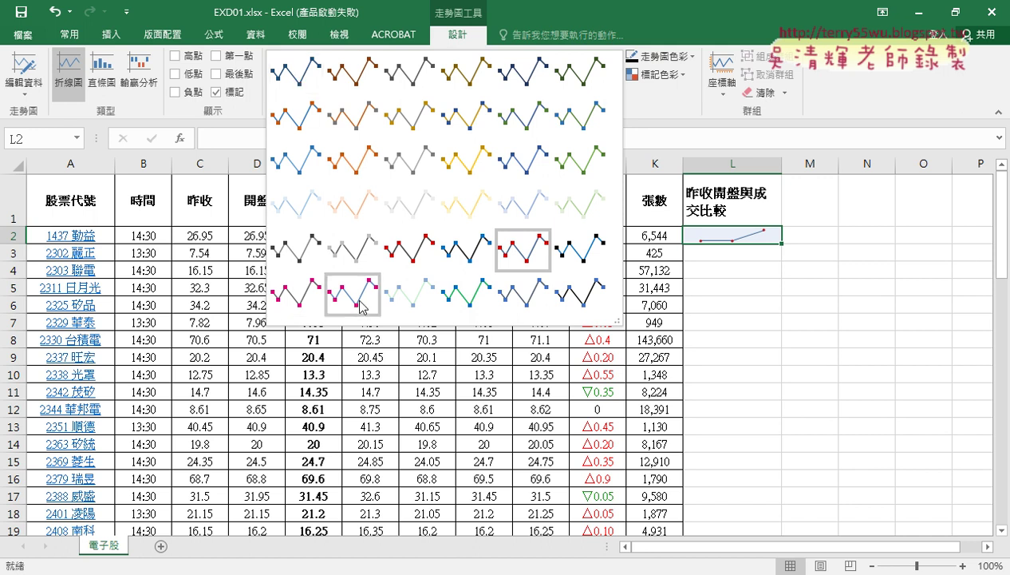
Apply sparkline style Colorful #1 and fill the L2 sparkline down to L65
click(298, 294)
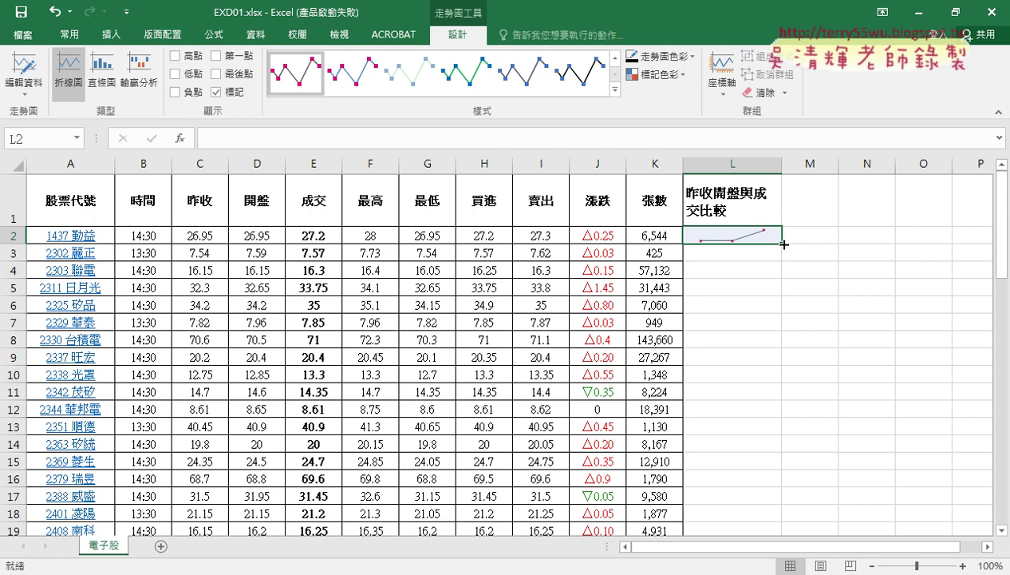
mouse_move(784, 244)
mouse_down()
mouse_move(778, 526)
mouse_move(769, 494)
mouse_up()
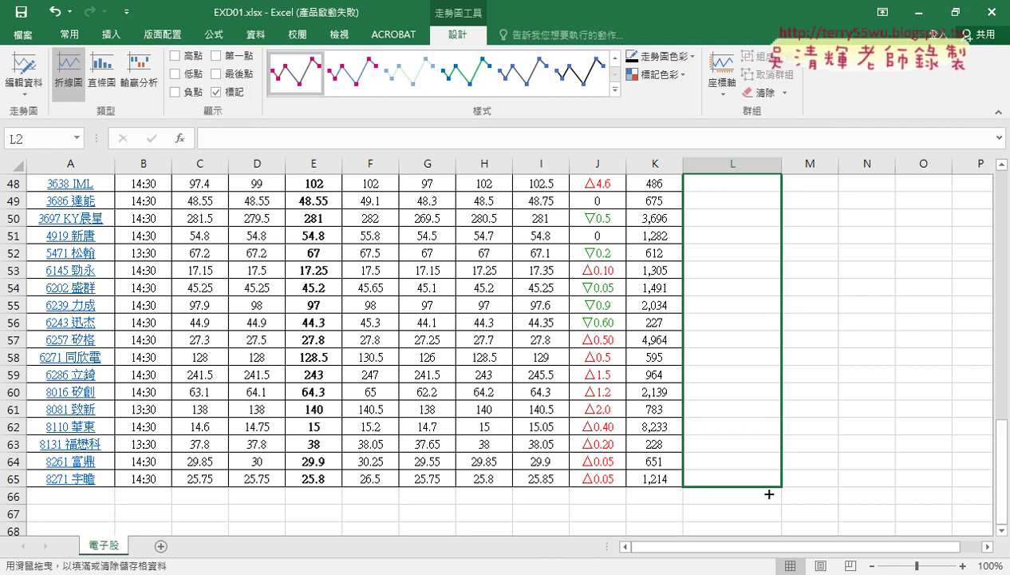
drag(768, 494, 768, 492)
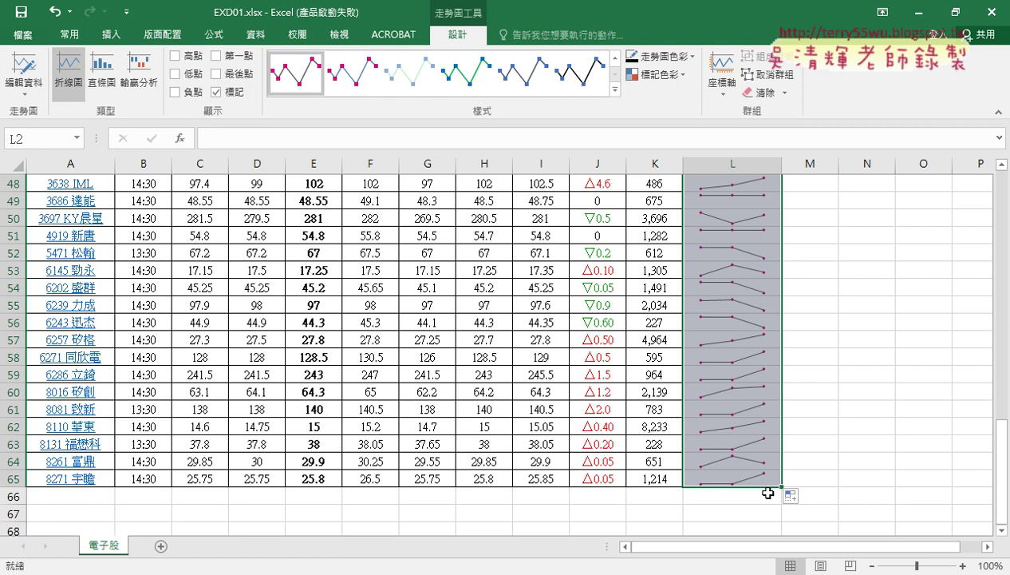
Scroll back to the top and widen column M
scroll(768, 492, up, 8)
scroll(768, 493, up, 8)
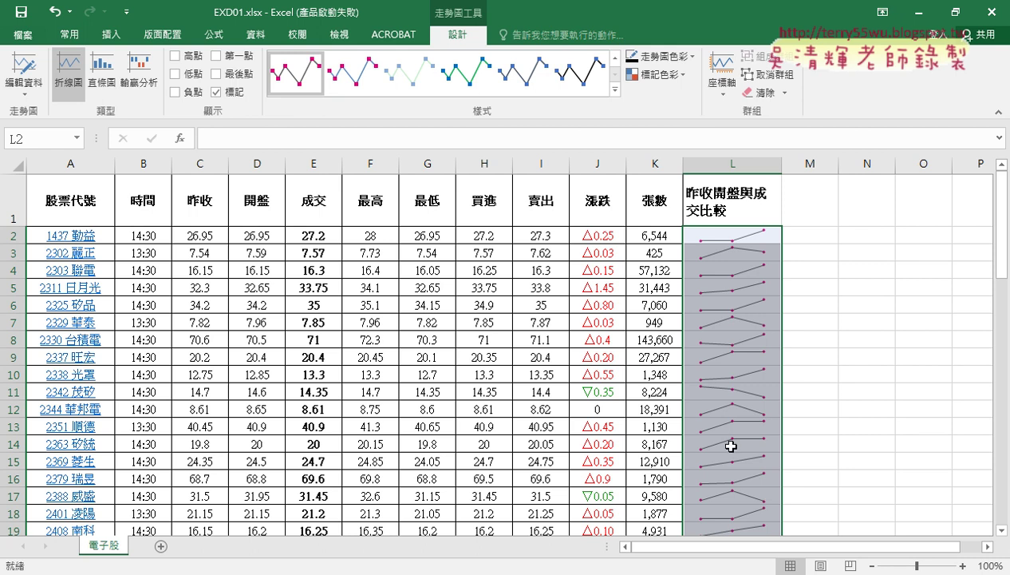
drag(838, 164, 868, 168)
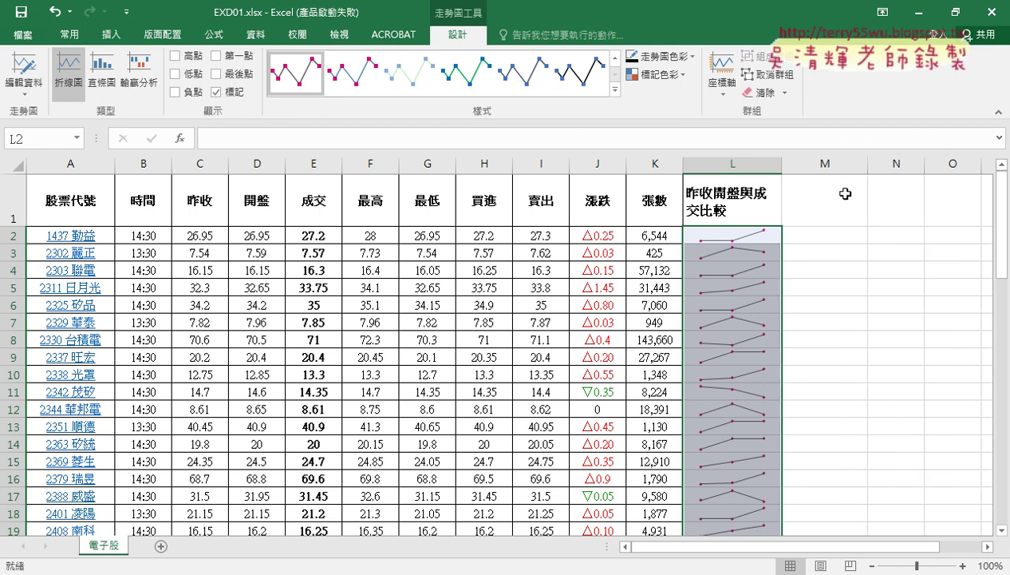
Widen column M slightly more and copy the heading 成交與最高最低比較 from Notepad
click(790, 220)
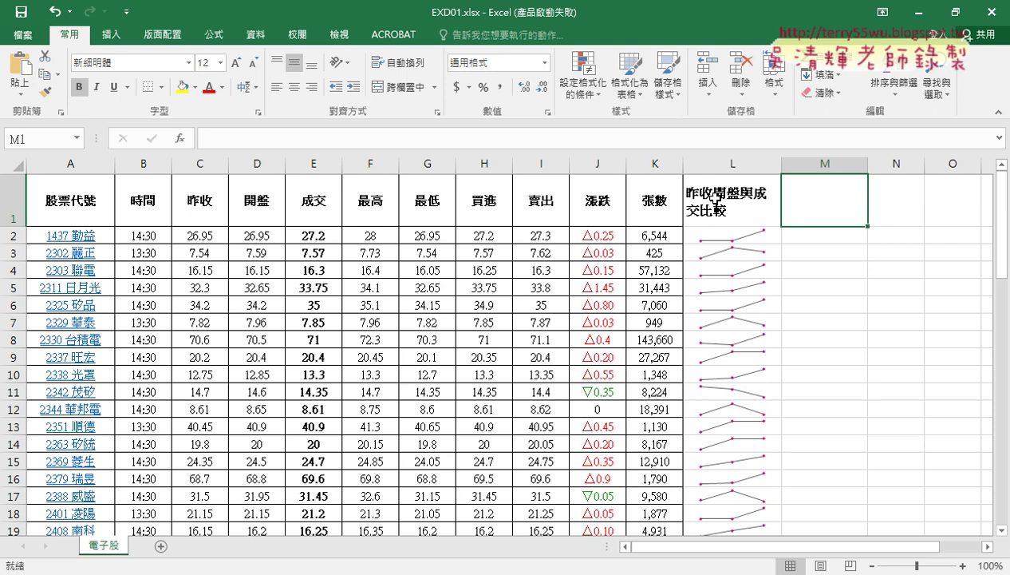
key(alt+Tab)
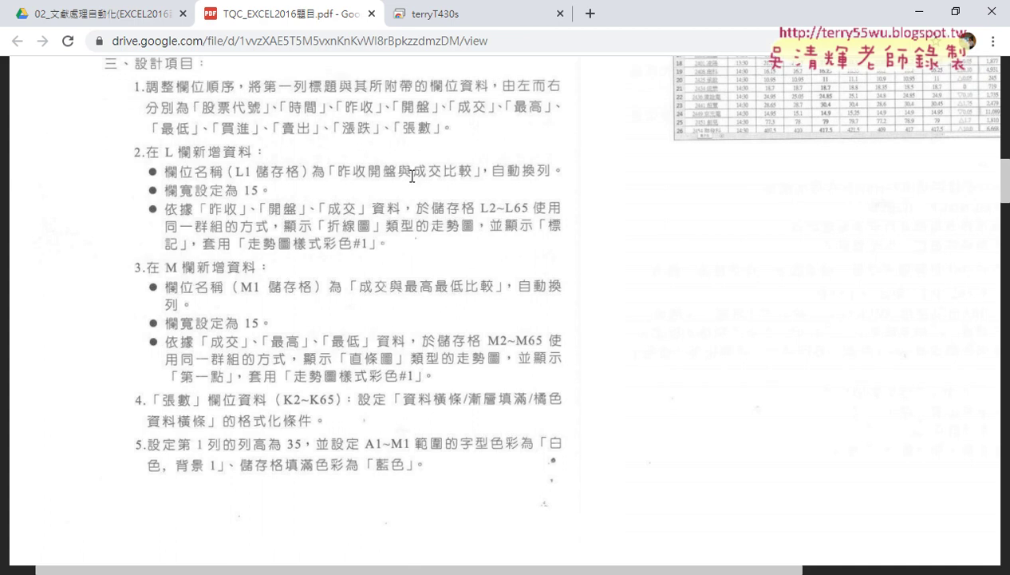
key(alt+Tab)
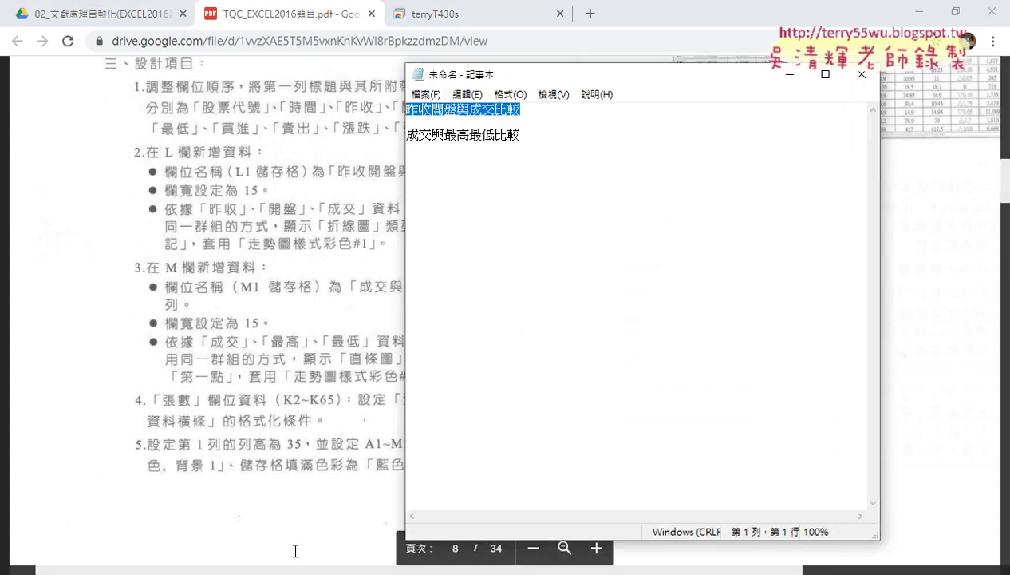
drag(531, 134, 407, 134)
right_click(455, 137)
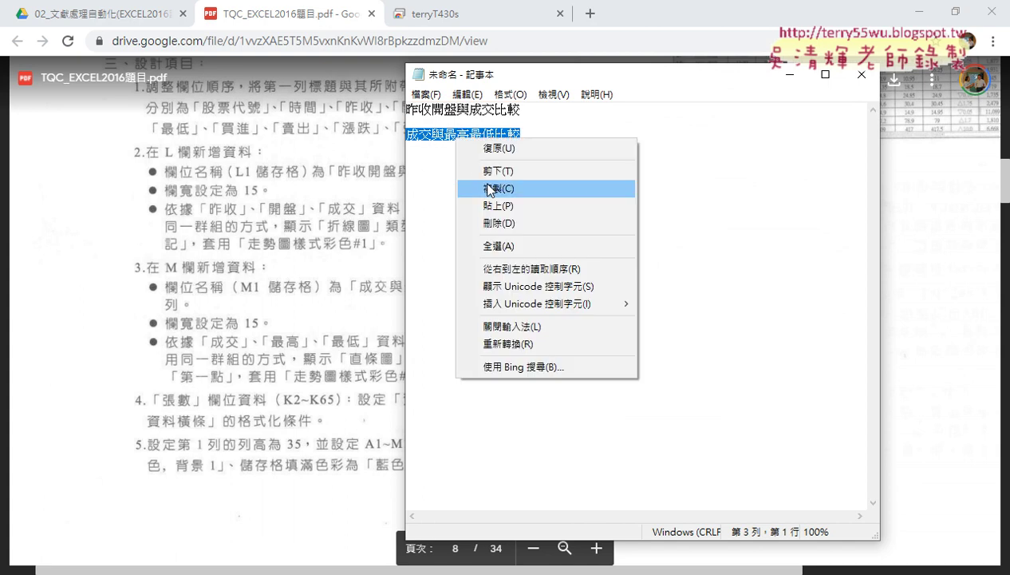
click(490, 189)
Return to the Excel stock workbook and start editing cell M1
click(789, 74)
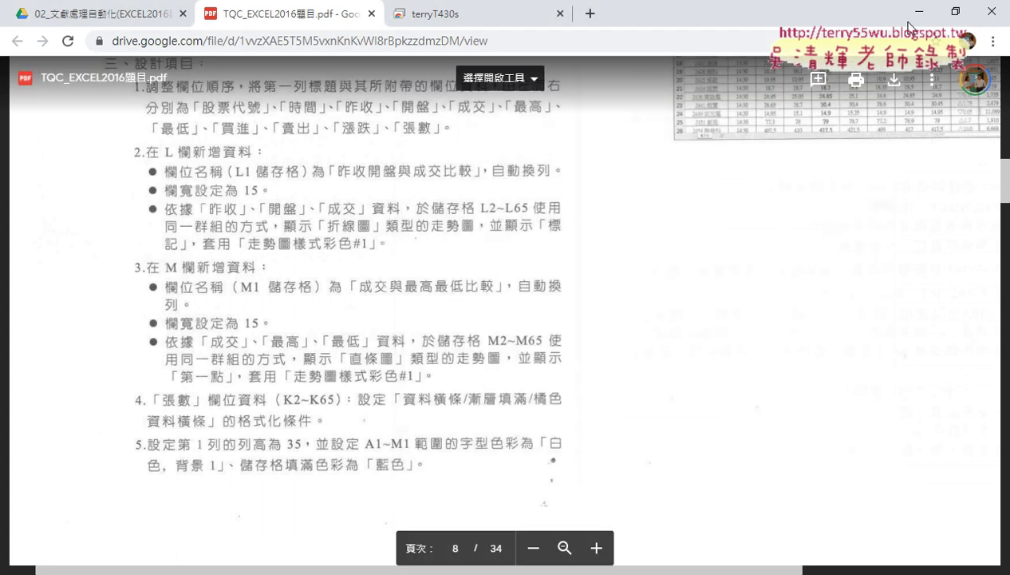
click(919, 11)
double_click(794, 201)
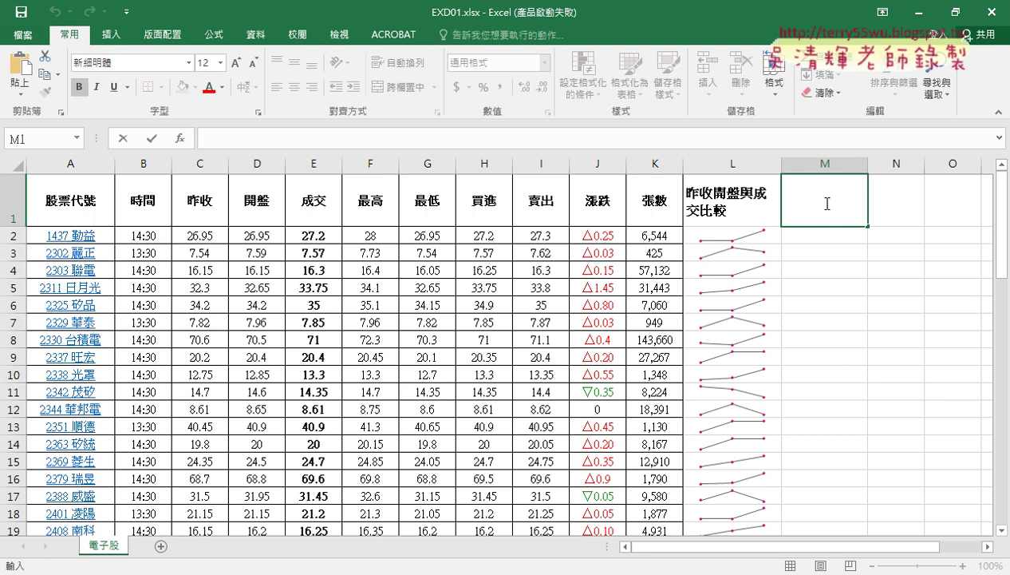
Paste the heading 成交與最高最低比較 into cell M1
key(ctrl+v)
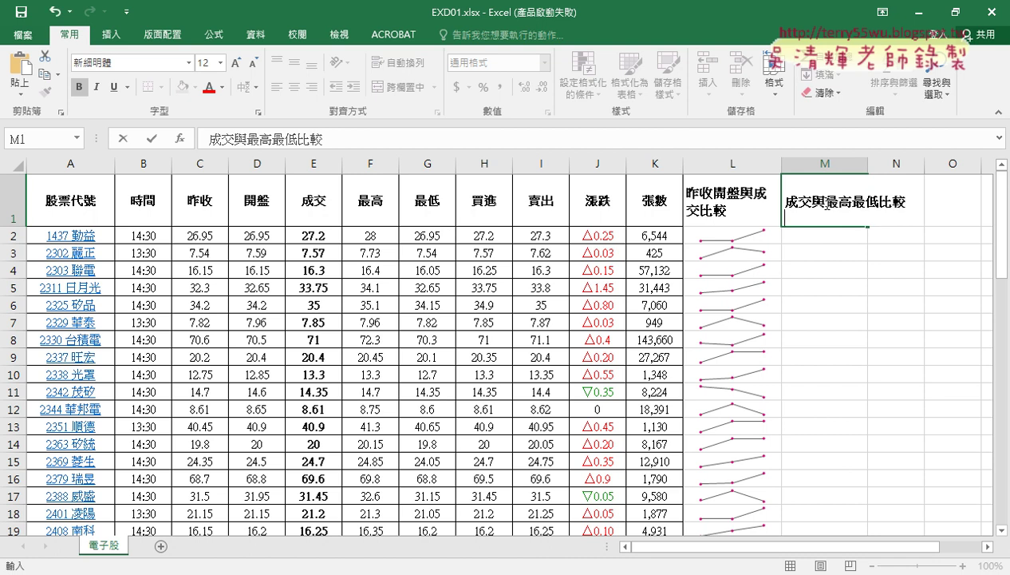
click(851, 291)
click(725, 206)
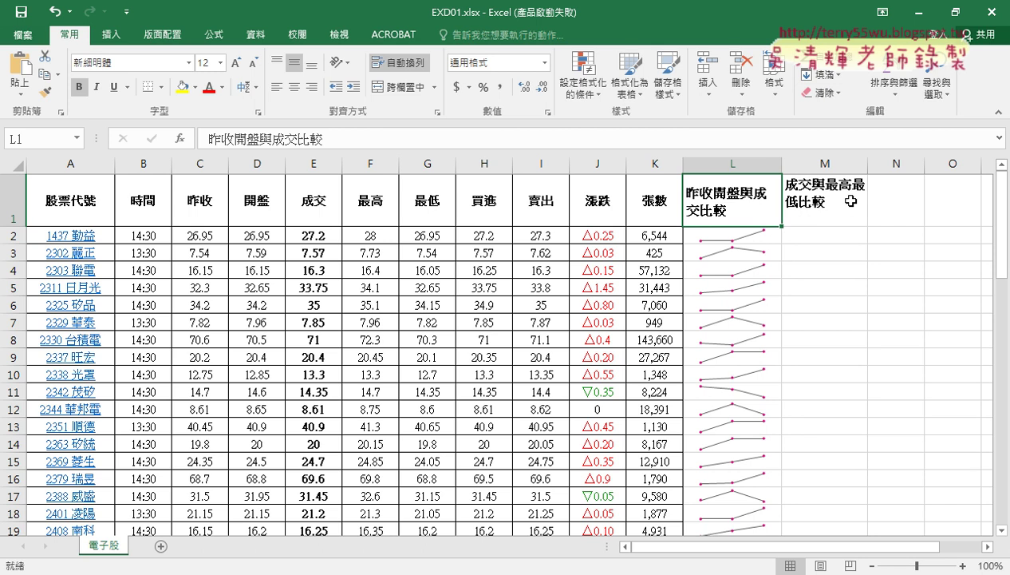
Turn on Wrap Text for M1 so its heading wraps onto two lines
click(811, 200)
right_click(820, 199)
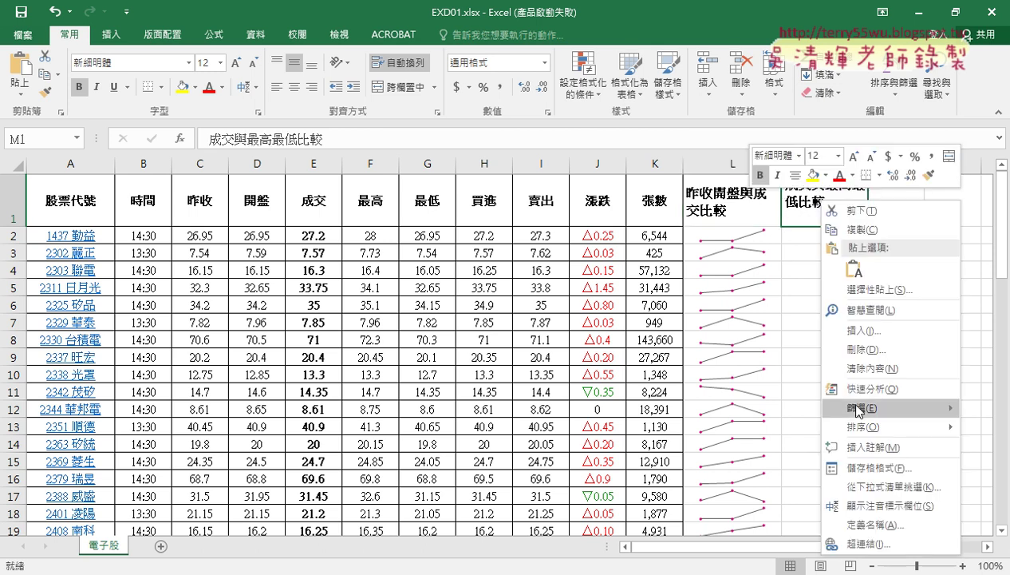
click(873, 468)
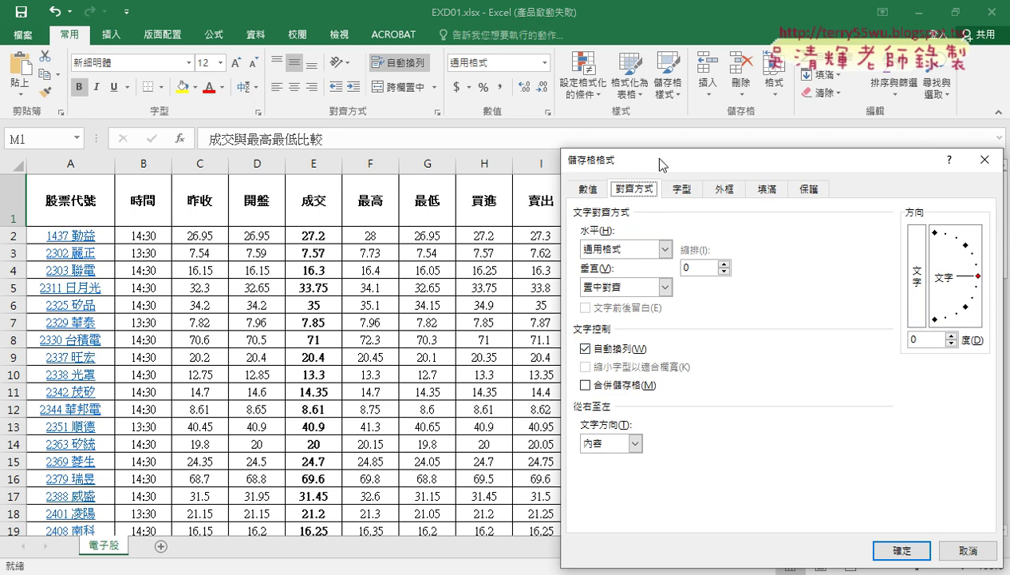
drag(659, 163, 273, 91)
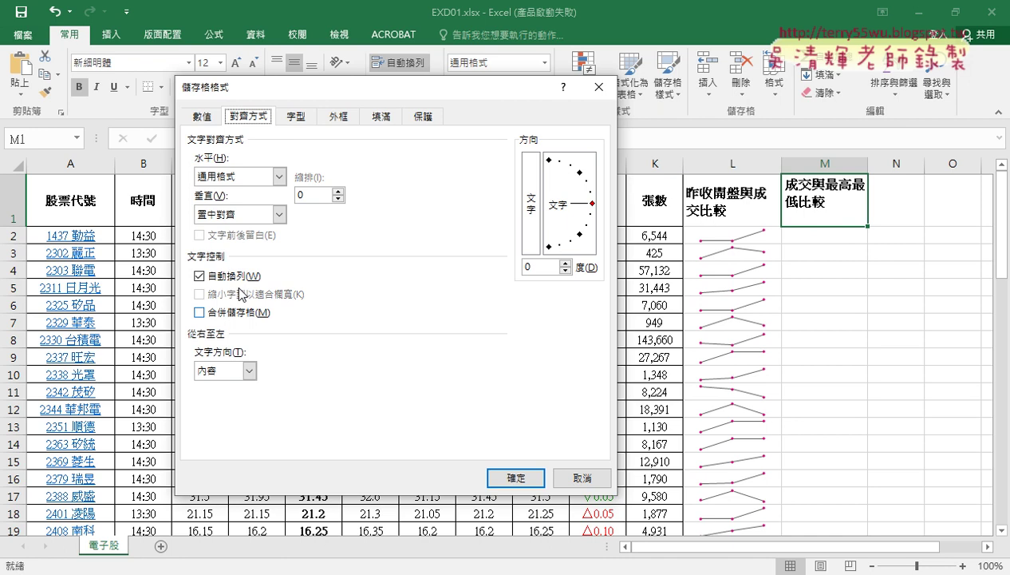
click(516, 477)
Set column M's width to 15 and select M2 for the new sparkline
click(825, 164)
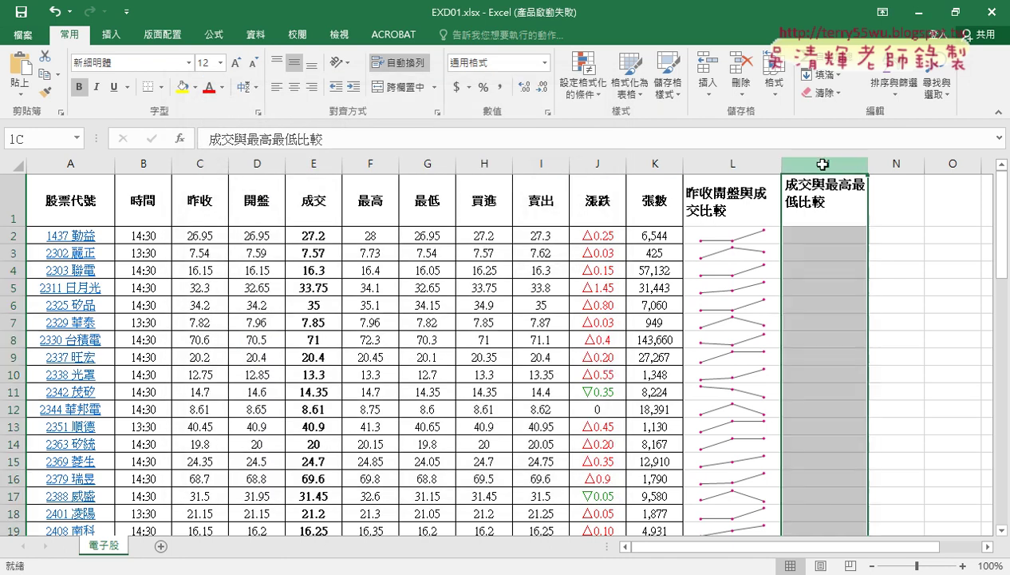
right_click(832, 237)
click(881, 428)
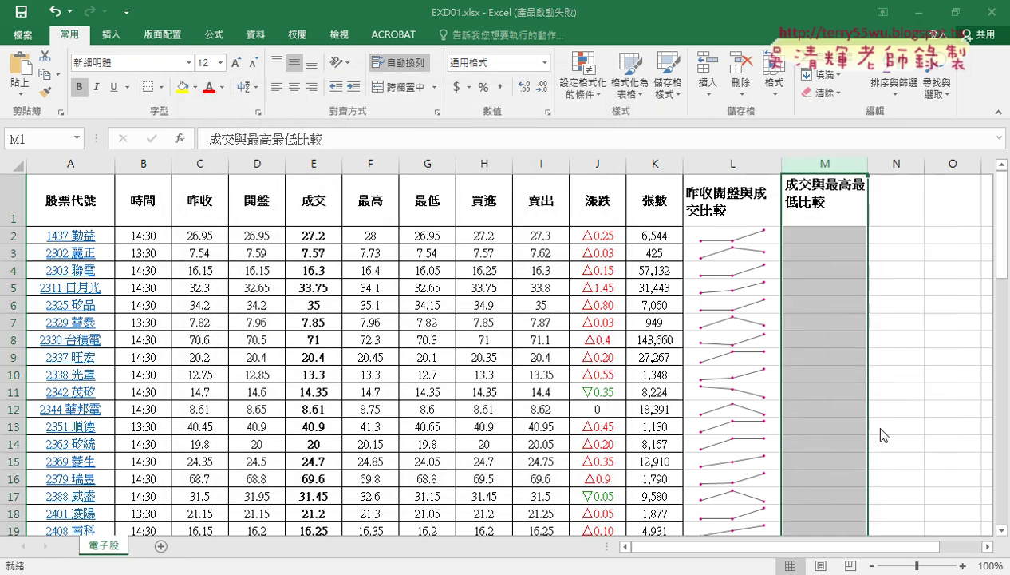
text(15)
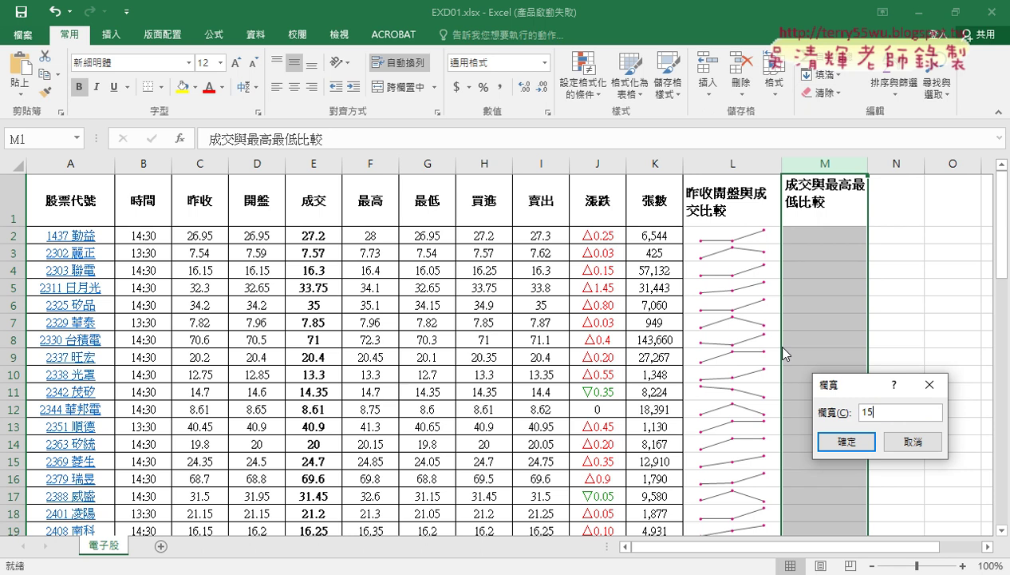
key(Return)
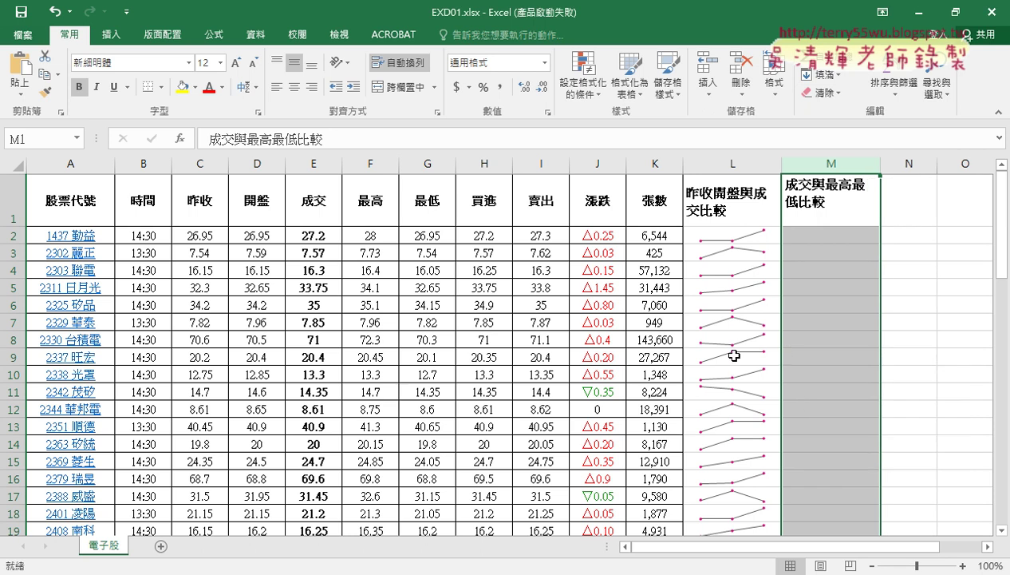
click(840, 232)
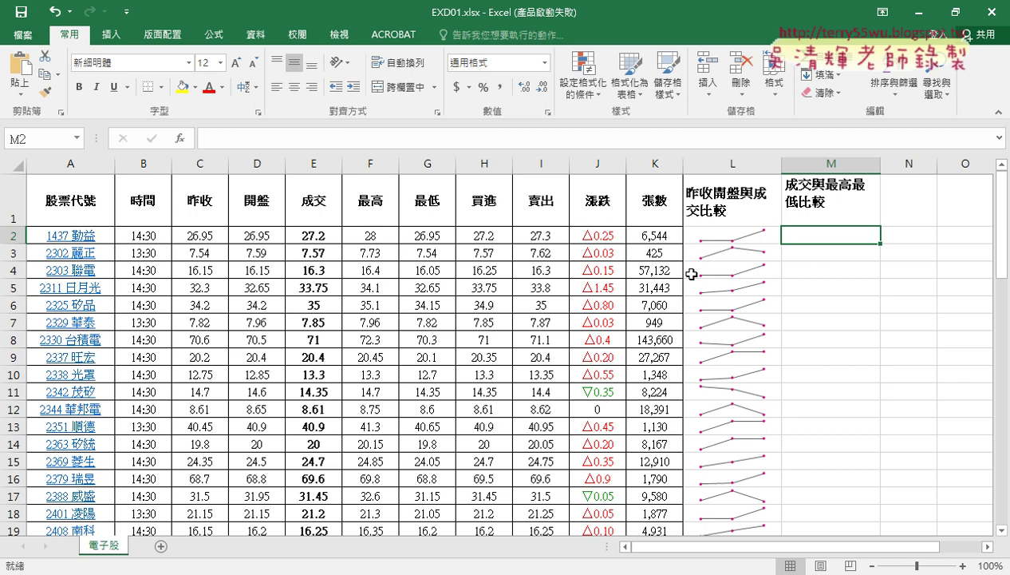
click(112, 34)
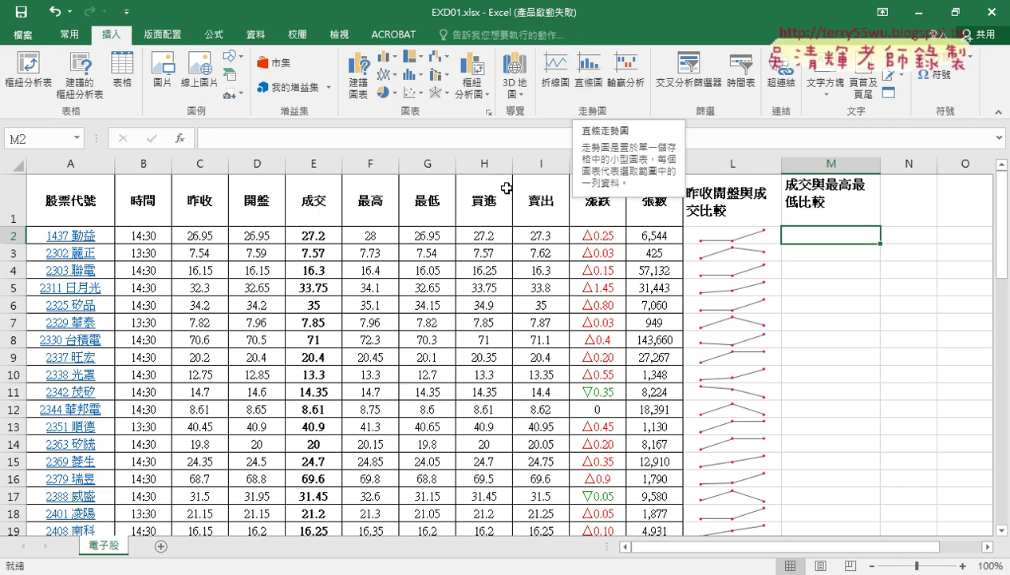
Create a Column sparkline in $M$2 from data range E2:G2, then switch to the exam PDF
click(316, 238)
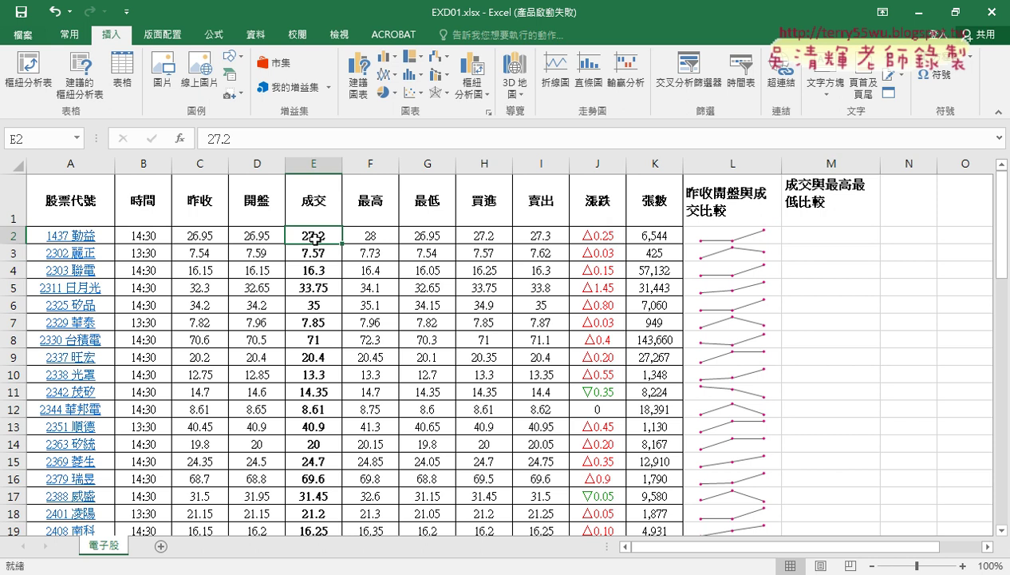
drag(316, 238, 426, 233)
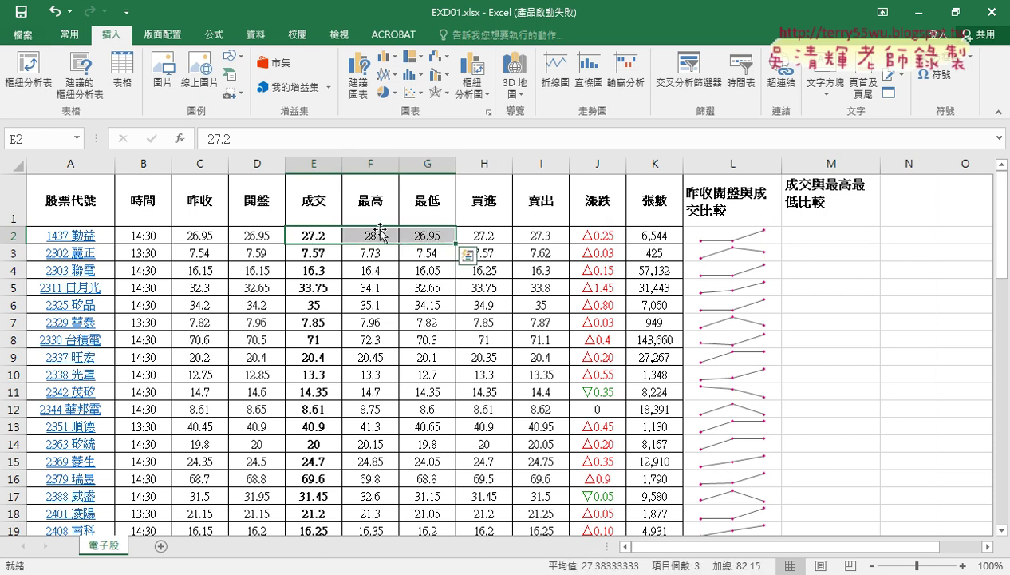
click(839, 237)
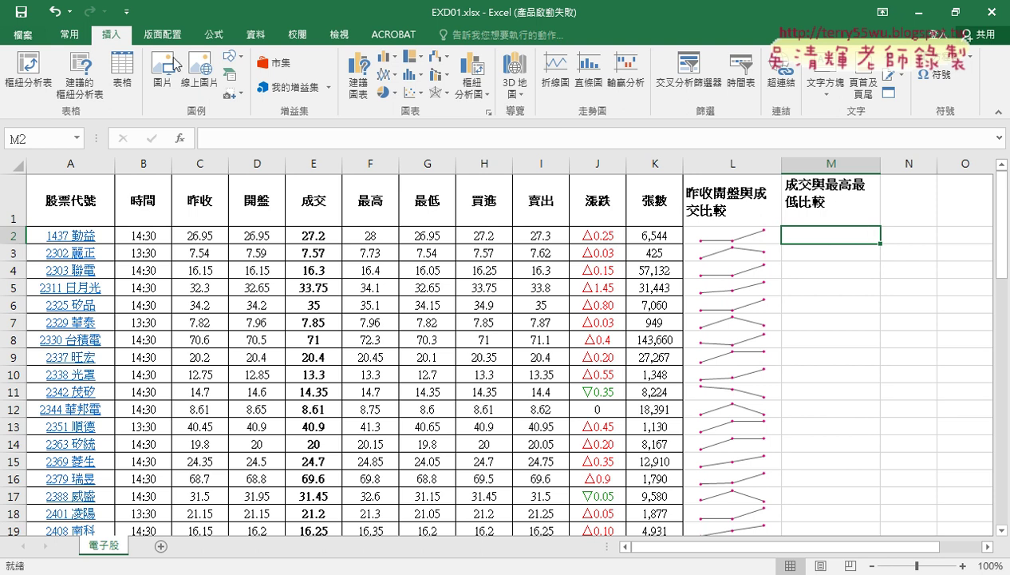
click(589, 76)
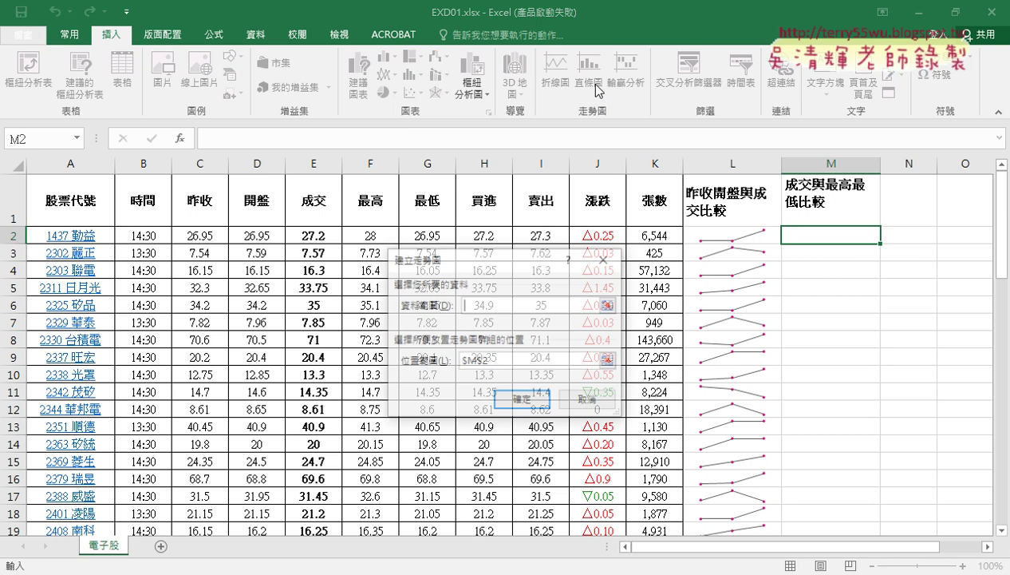
drag(447, 259, 398, 286)
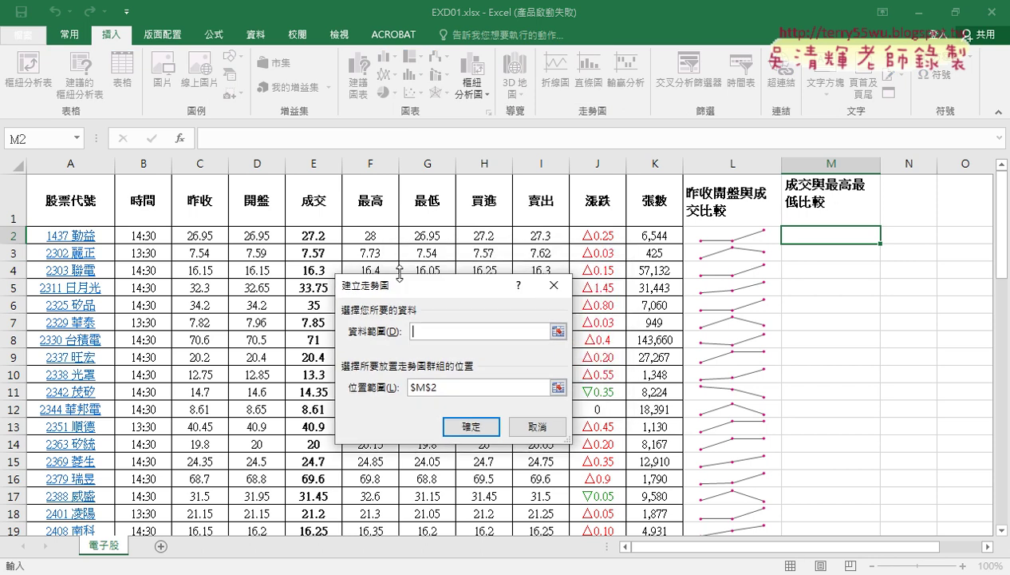
drag(311, 235, 423, 237)
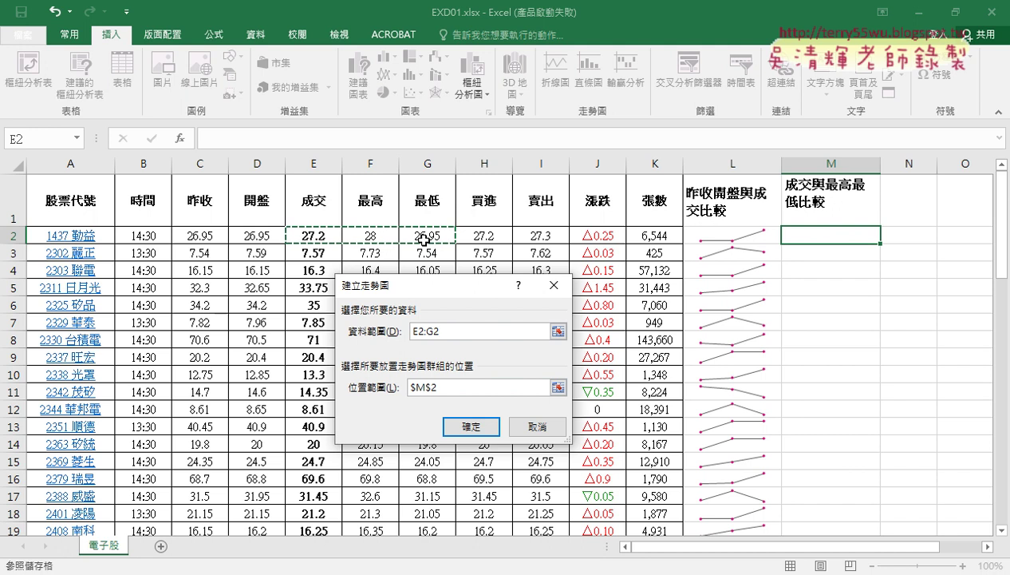
click(478, 427)
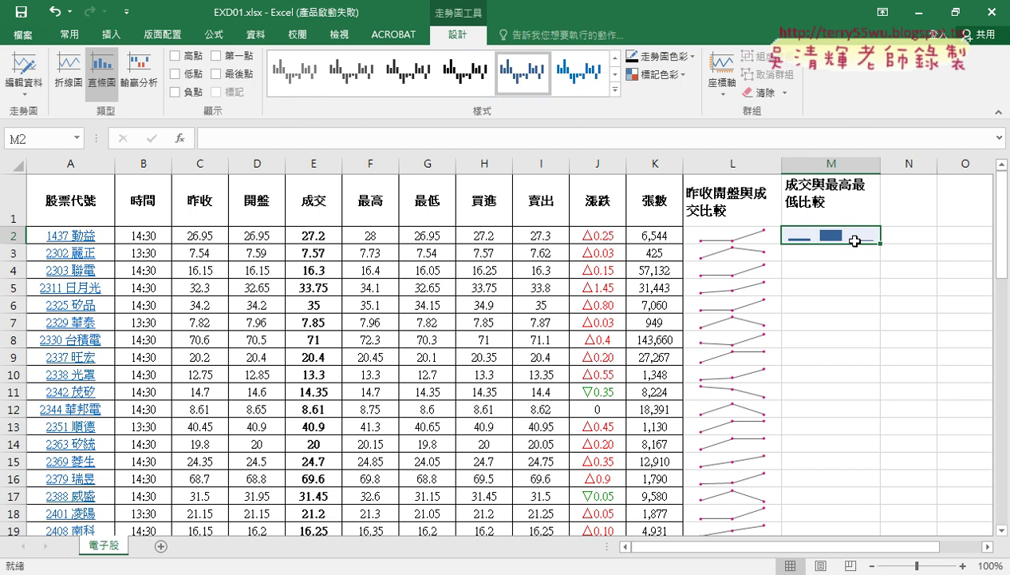
key(alt+Tab)
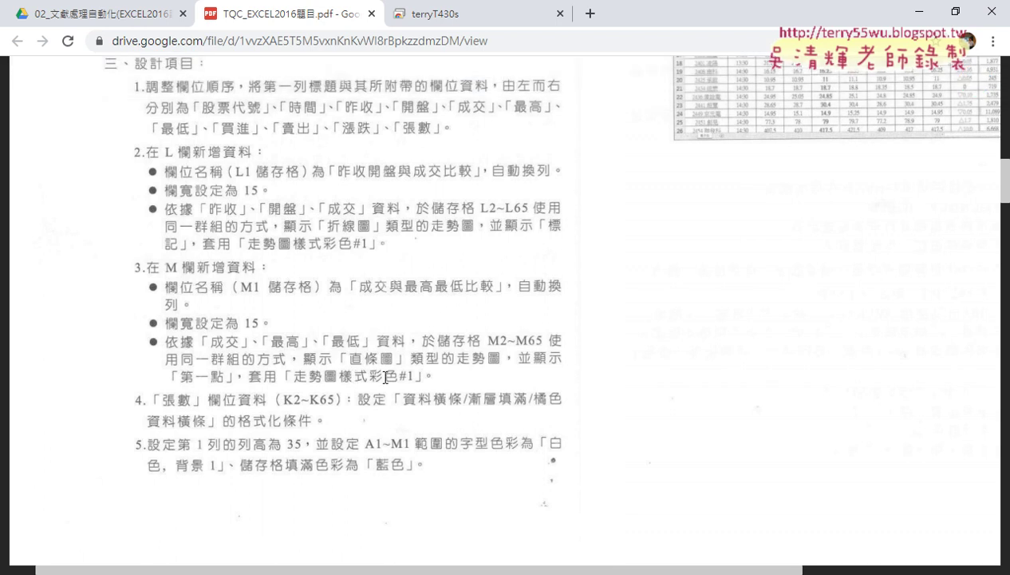
Back in Excel, tick First Point to highlight the first bar of M2's sparkline
click(919, 13)
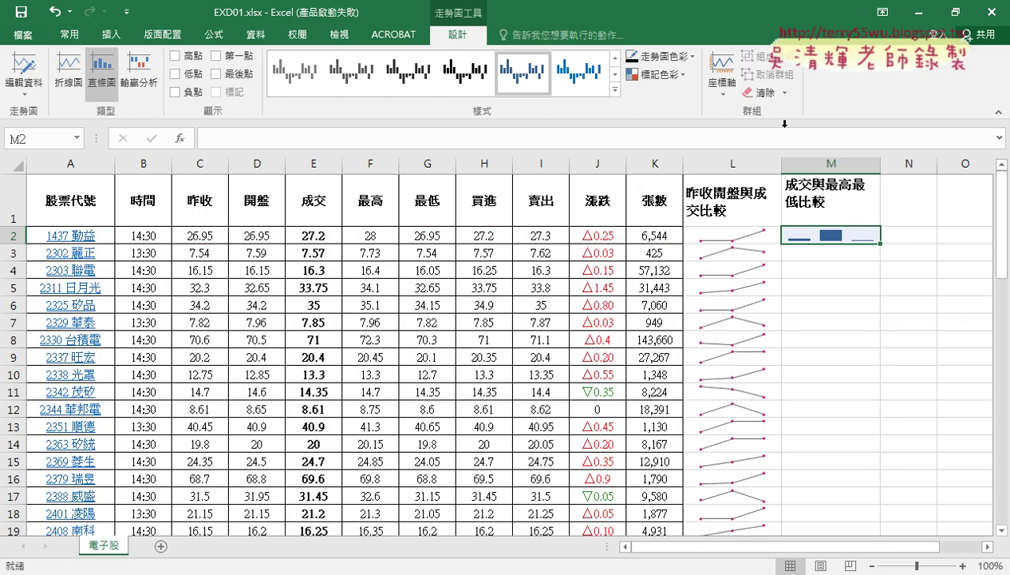
click(217, 56)
Fill the M2 column sparkline down to M65, then select L2 to review its sparkline group
mouse_move(879, 242)
mouse_down()
mouse_move(870, 535)
mouse_move(871, 479)
mouse_up()
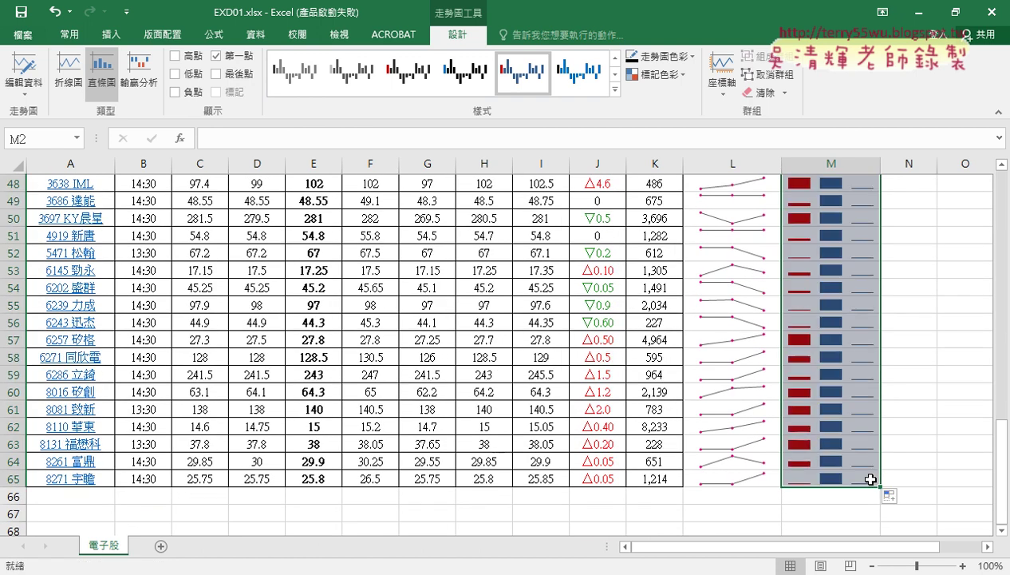
scroll(871, 415, up, 5)
scroll(870, 415, up, 11)
click(920, 387)
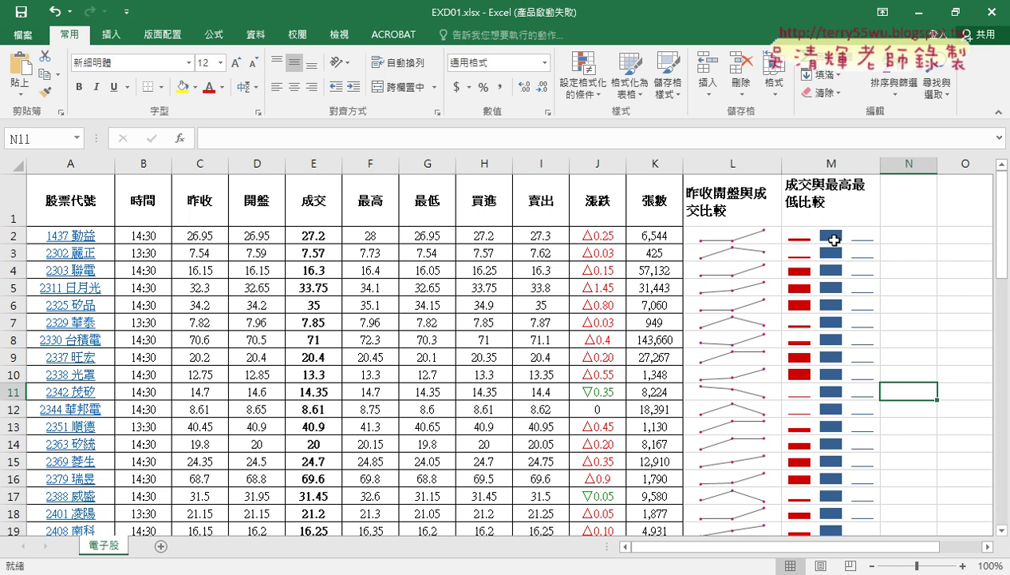
click(729, 237)
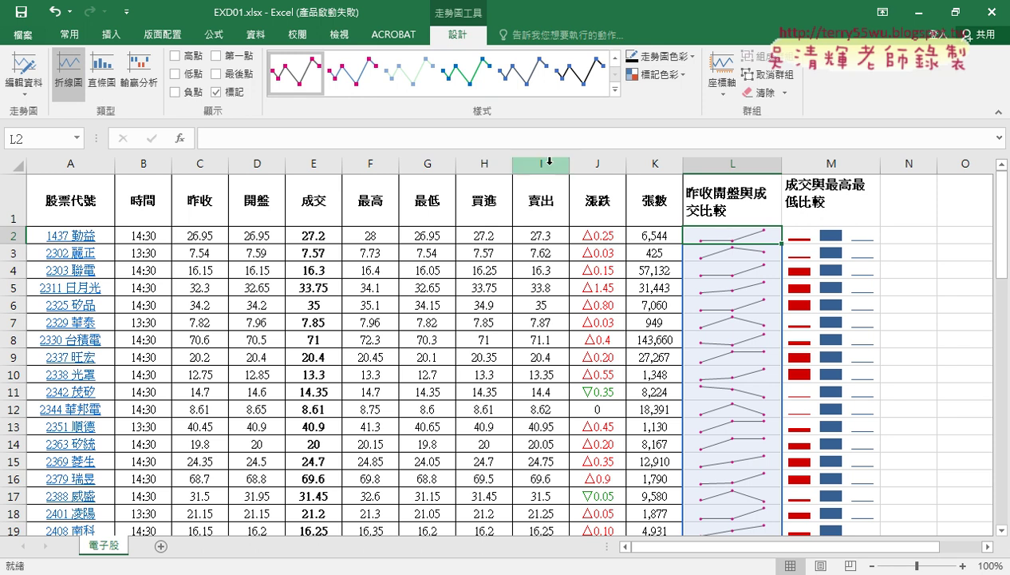
Scroll the exam PDF to page 8's design items for columns L and M
key(alt+Tab)
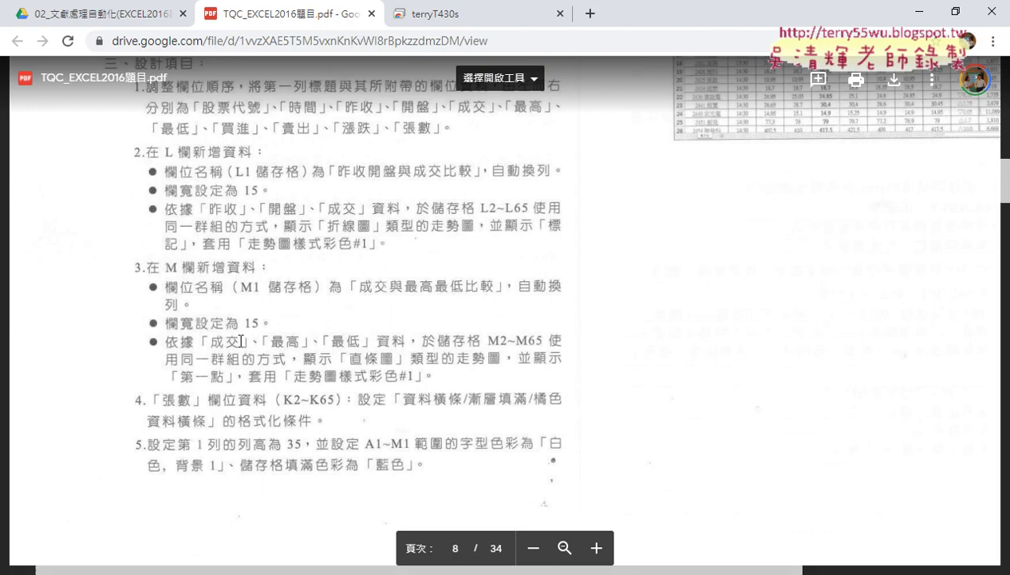
scroll(238, 296, down, 2)
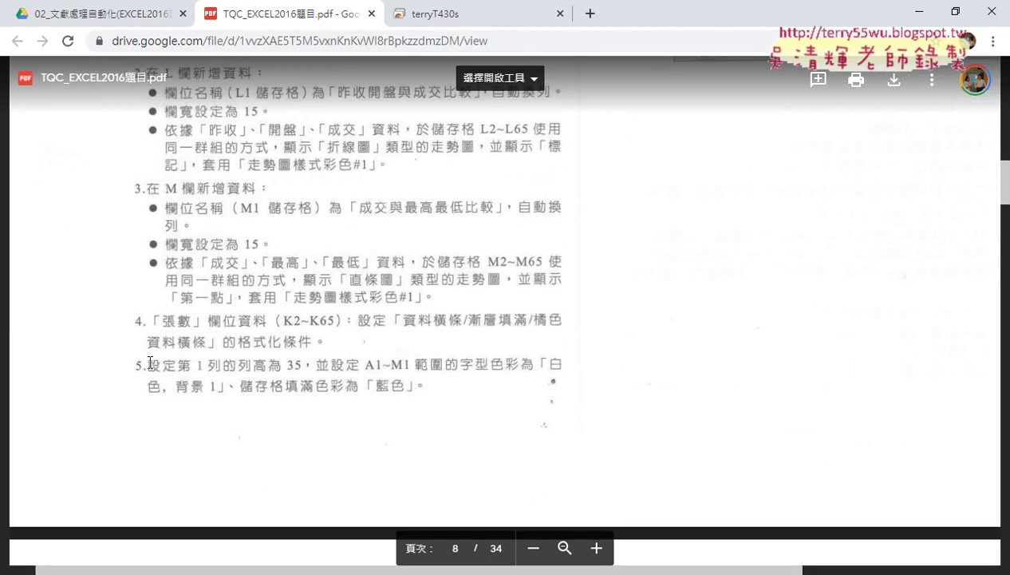
scroll(494, 386, up, 2)
scroll(523, 372, up, 3)
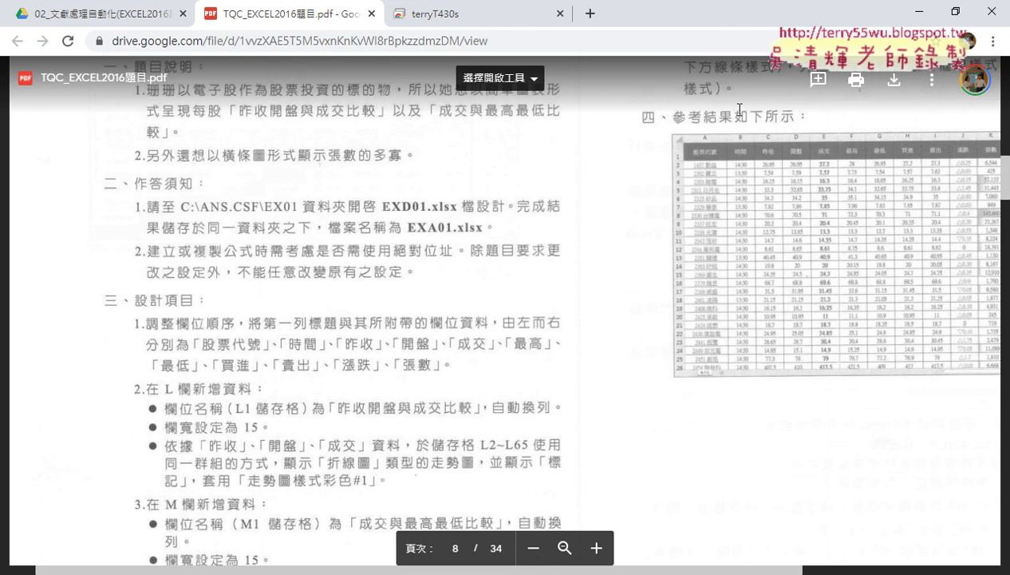
scroll(471, 361, down, 2)
scroll(471, 361, down, 2)
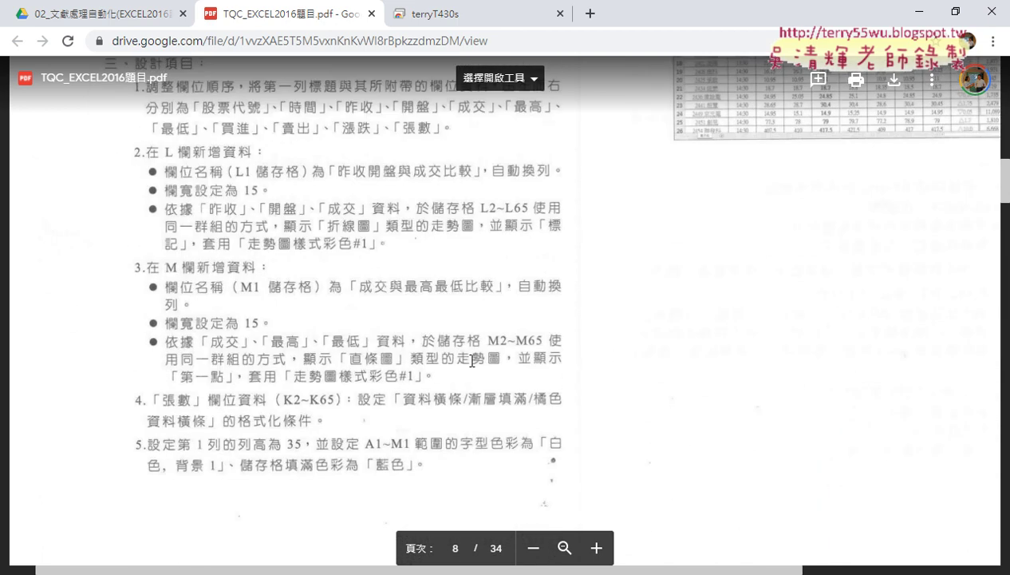